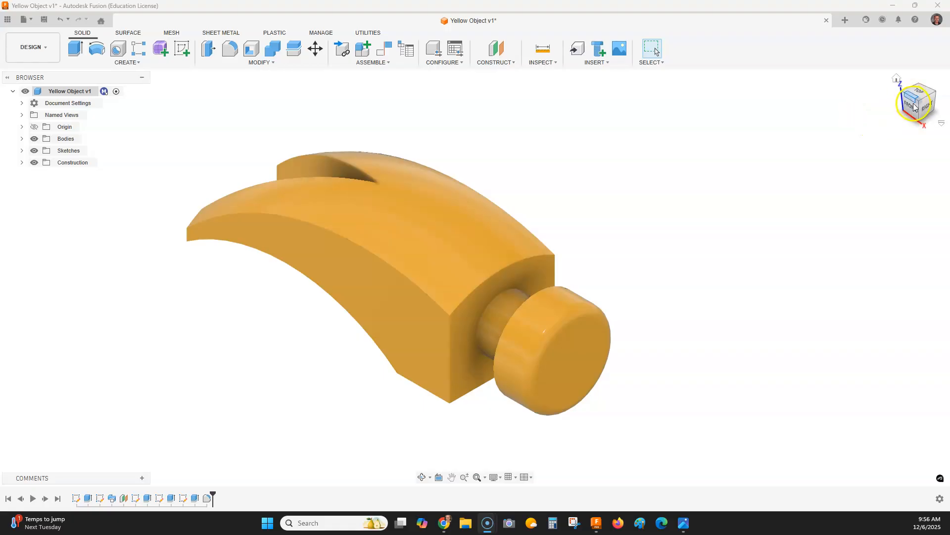
- Examine the finished hammer head model from the front and top, and read the dimensioned views in the reference drawing YT4.jpg
left_click(911, 106)
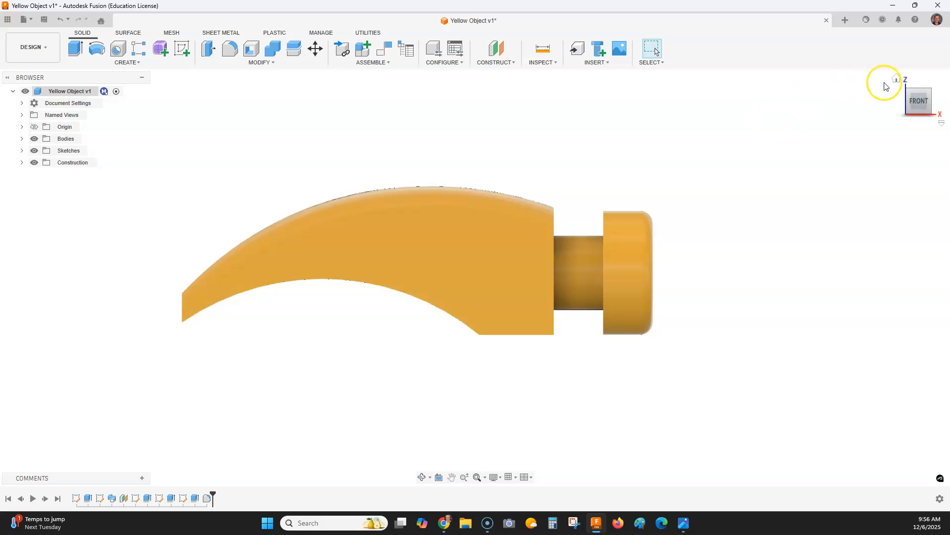
left_click(897, 79)
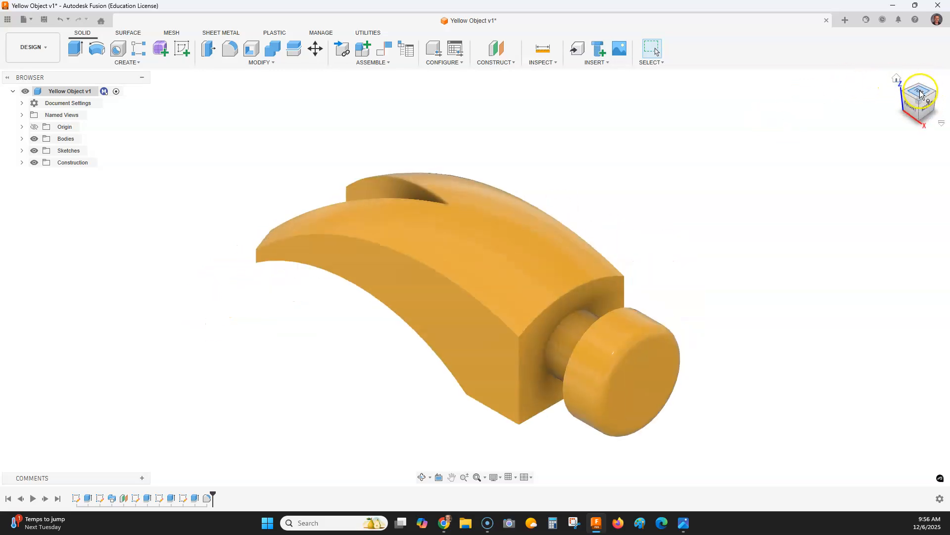
left_click(920, 90)
left_click(939, 81)
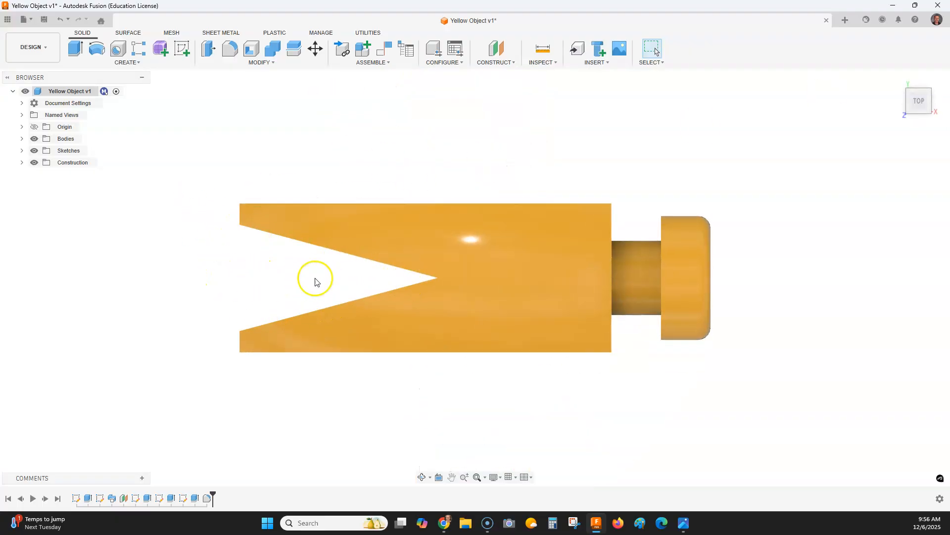
left_click(897, 81)
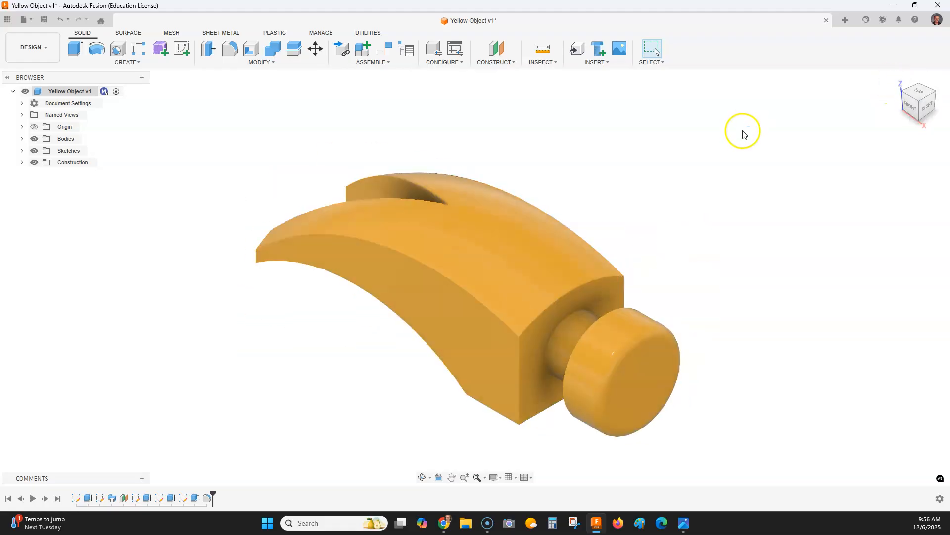
middle_click_drag(743, 134, 617, 141)
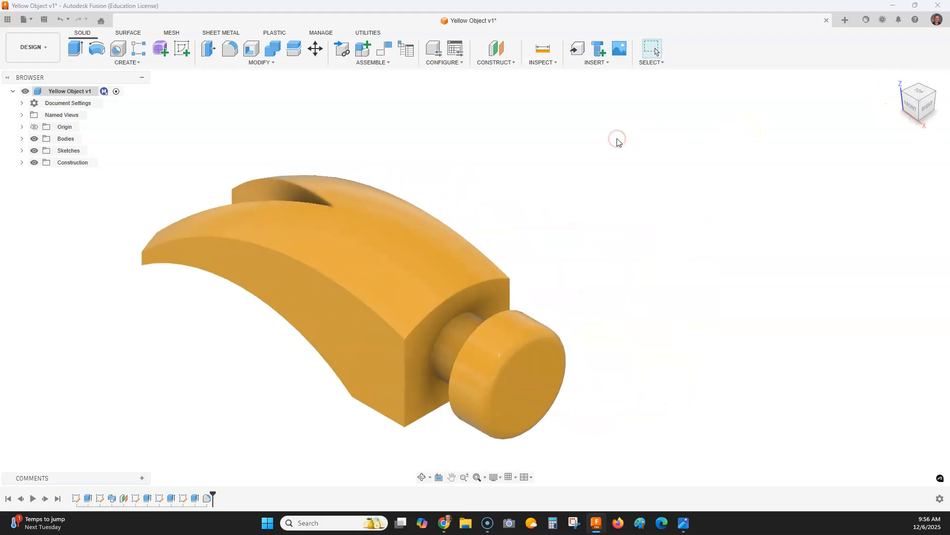
key("alt+Tab")
scroll(696, 230, "up", 2)
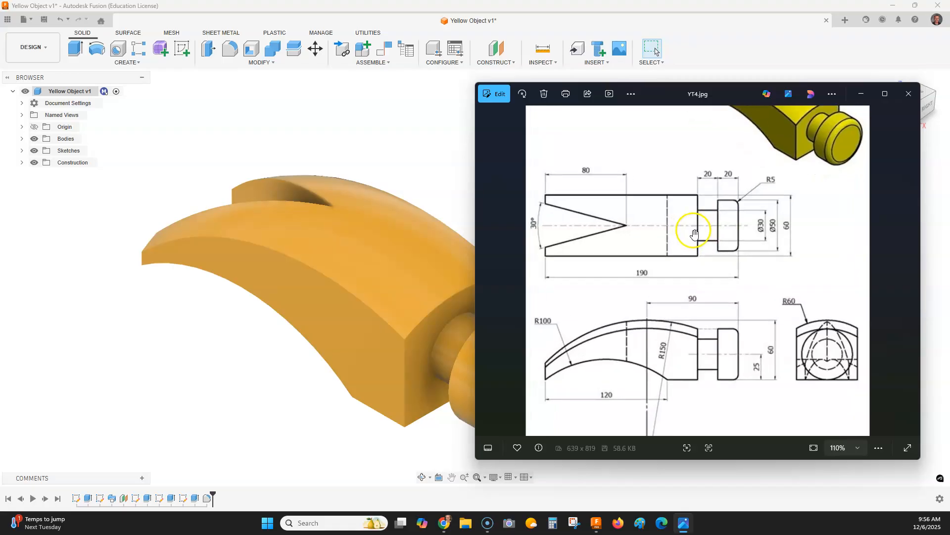
scroll(696, 230, "down", 3)
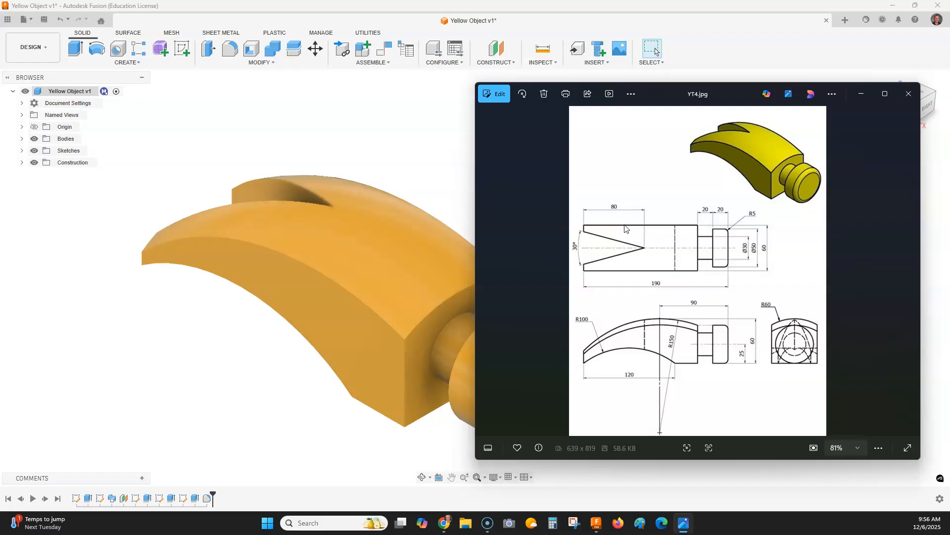
left_click(435, 151)
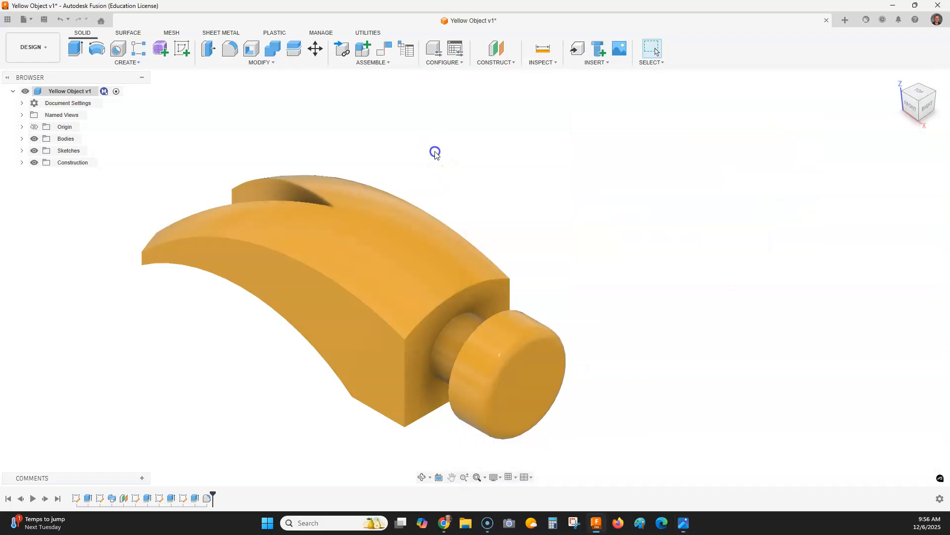
- Create a new design and set its active units to millimeter (mm), gram (g)
left_click(845, 21)
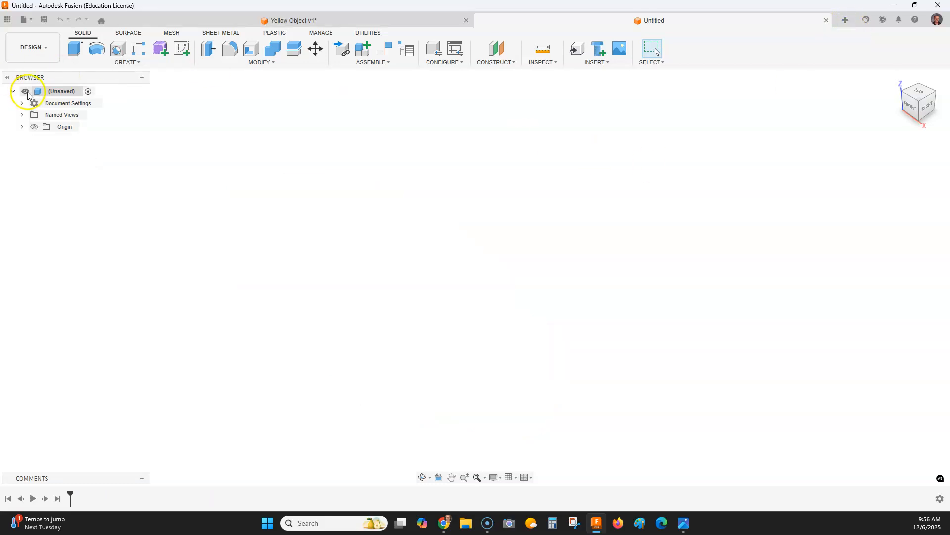
left_click(23, 104)
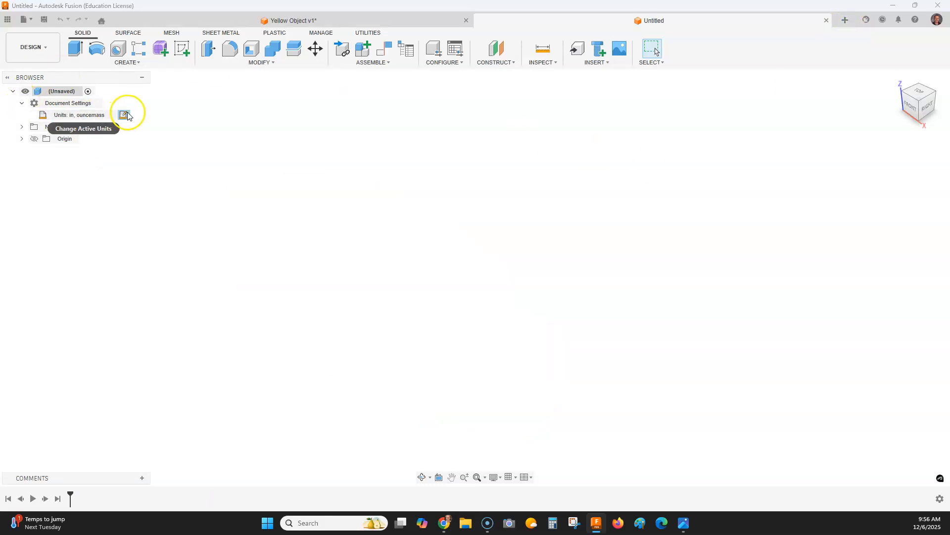
left_click(124, 114)
left_click(871, 151)
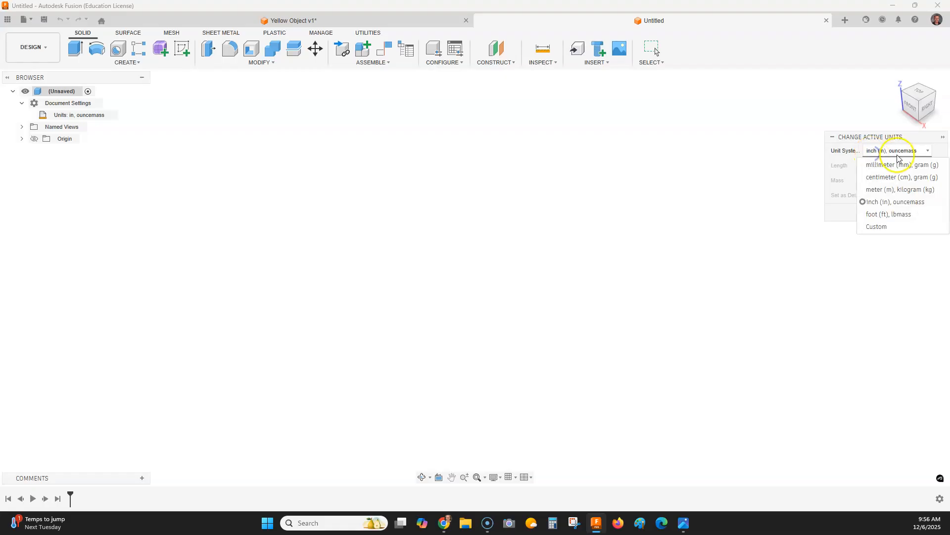
left_click(900, 165)
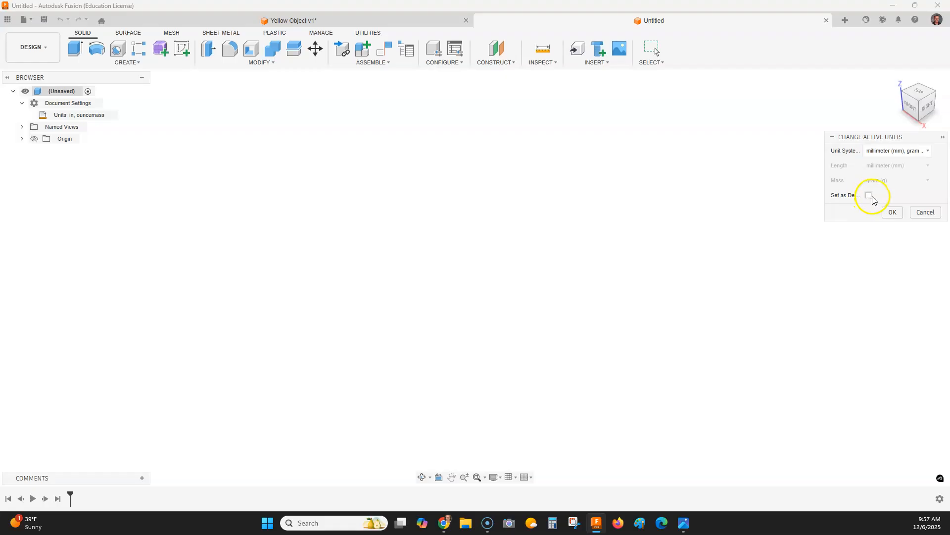
left_click(892, 212)
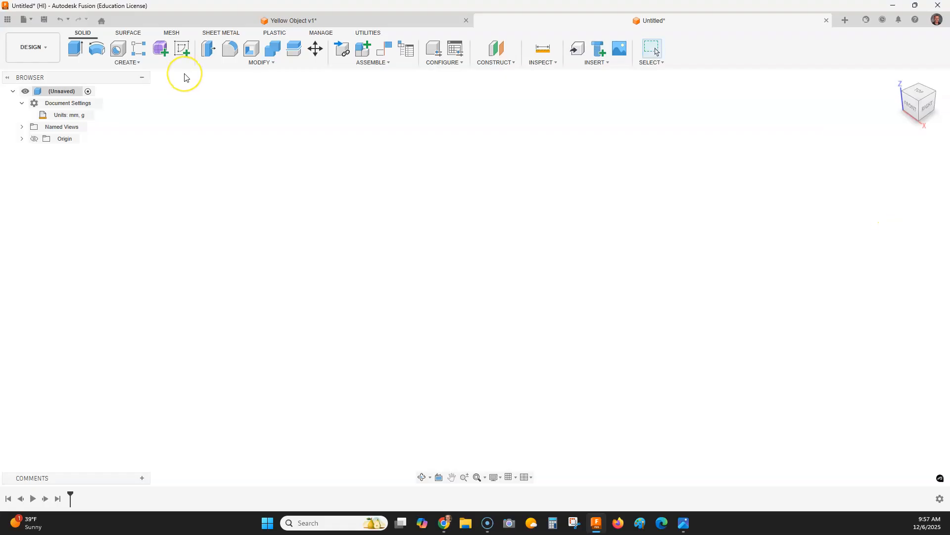
- Start a new sketch on the XZ origin plane
left_click(189, 56)
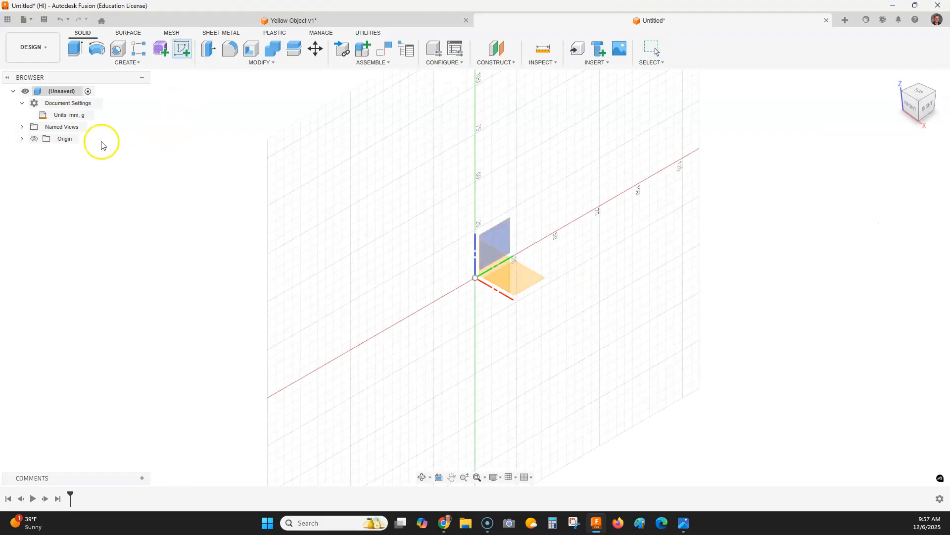
left_click(22, 139)
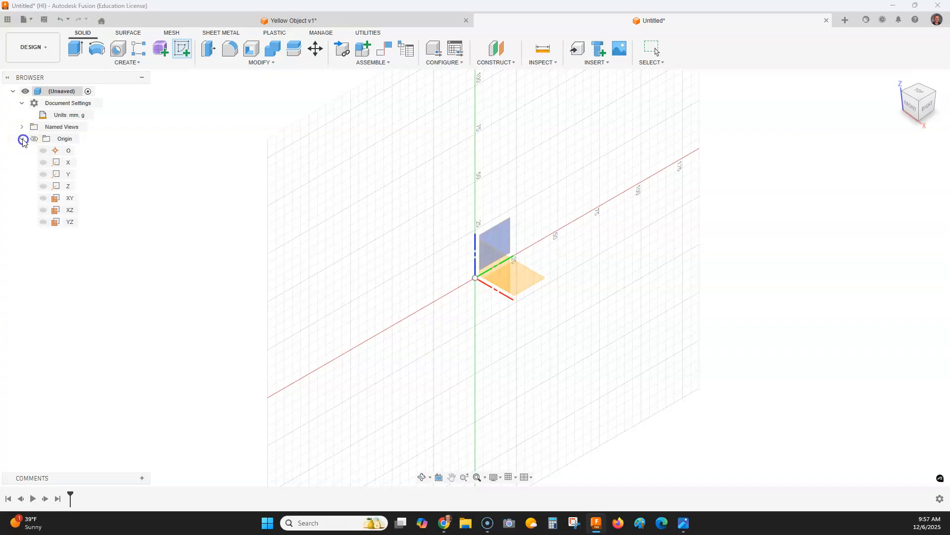
left_click(76, 211)
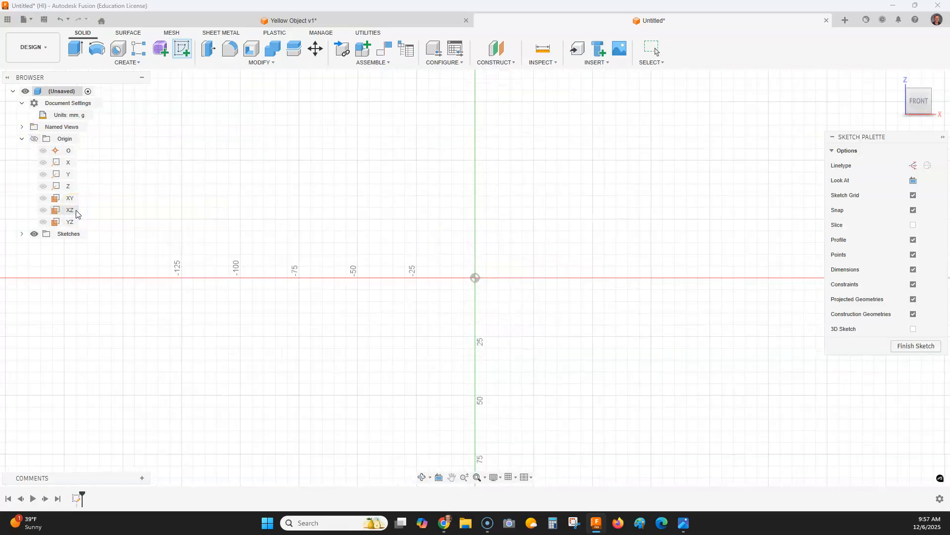
left_click(246, 171)
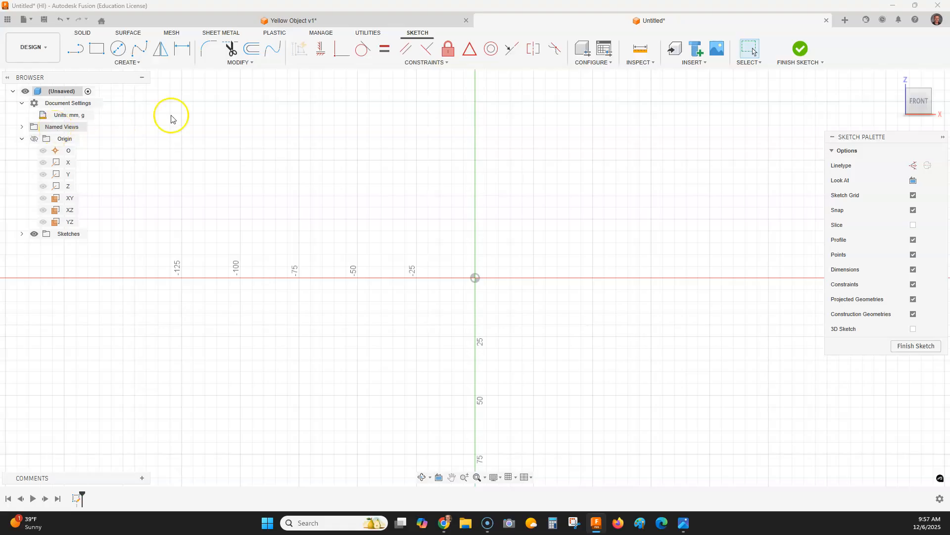
- Following the side view in YT4.jpg, draw a vertical 60 mm construction line upward from the origin
middle_click_drag(555, 197, 545, 197)
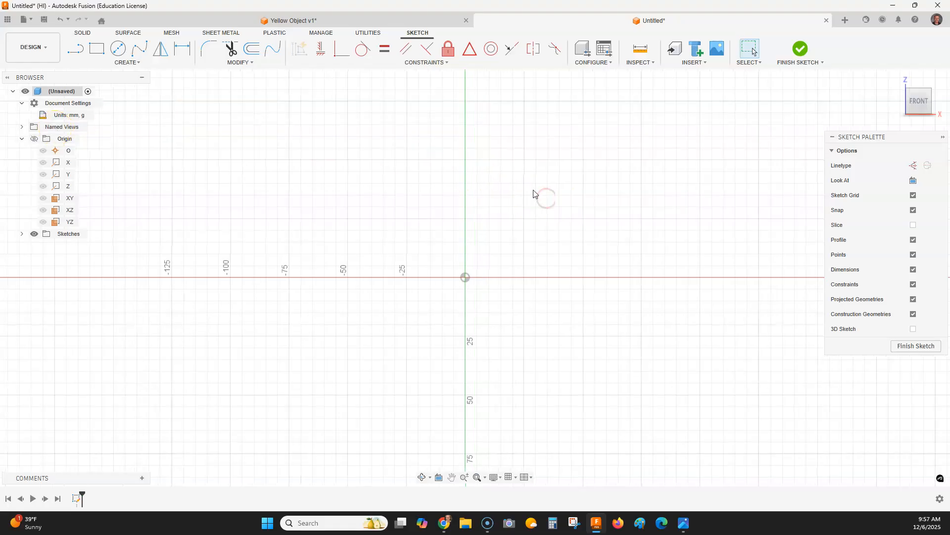
key("alt+Tab")
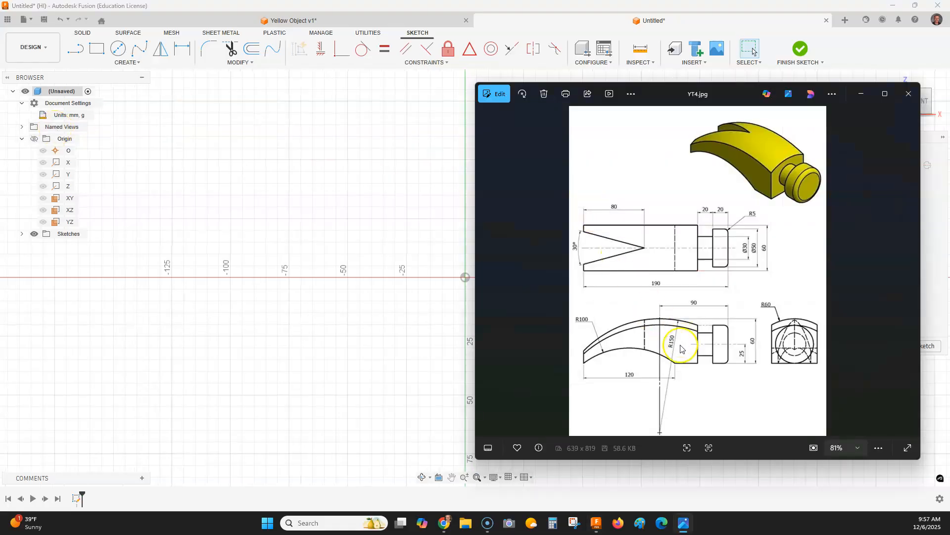
scroll(672, 350, "up", 2)
scroll(656, 321, "up", 2)
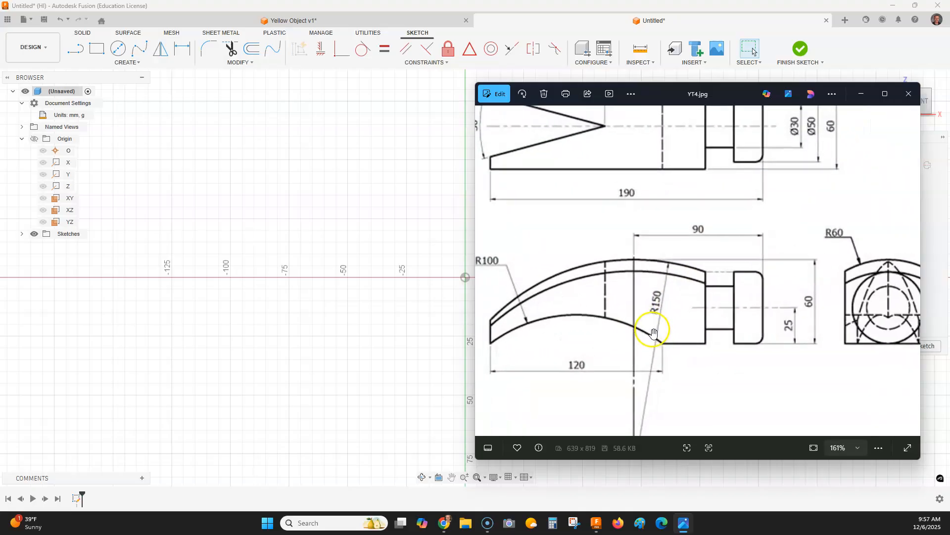
left_click_drag(654, 329, 682, 255)
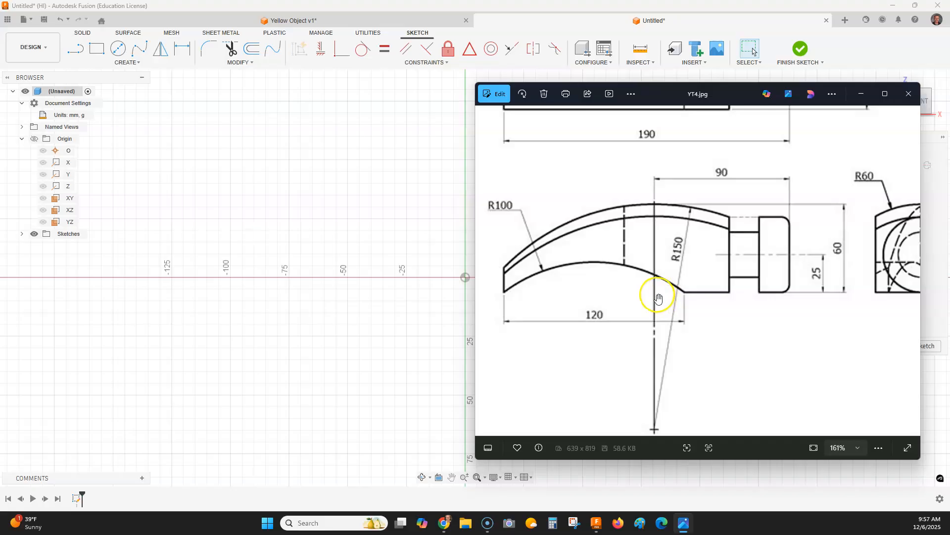
left_click(303, 188)
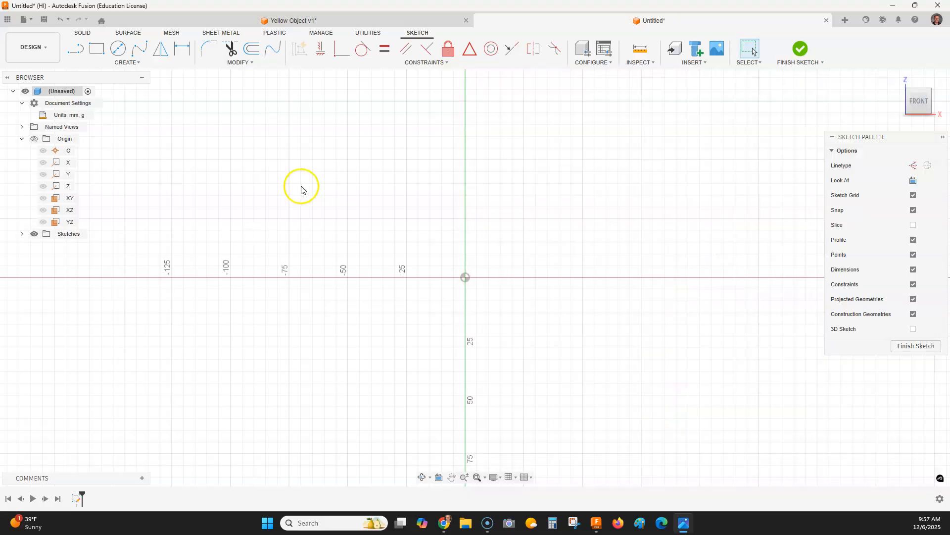
left_click(72, 48)
left_click(913, 166)
left_click(466, 278)
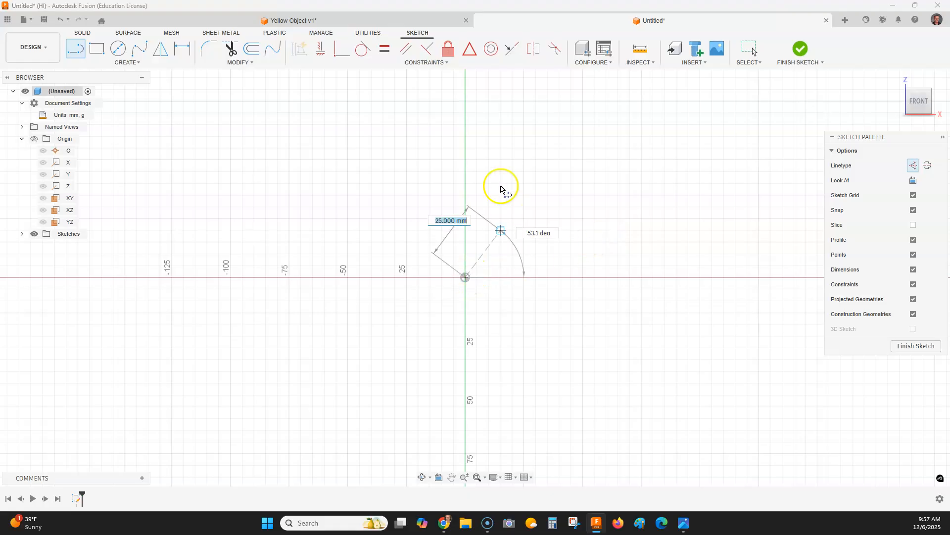
key("Return")
key("Escape")
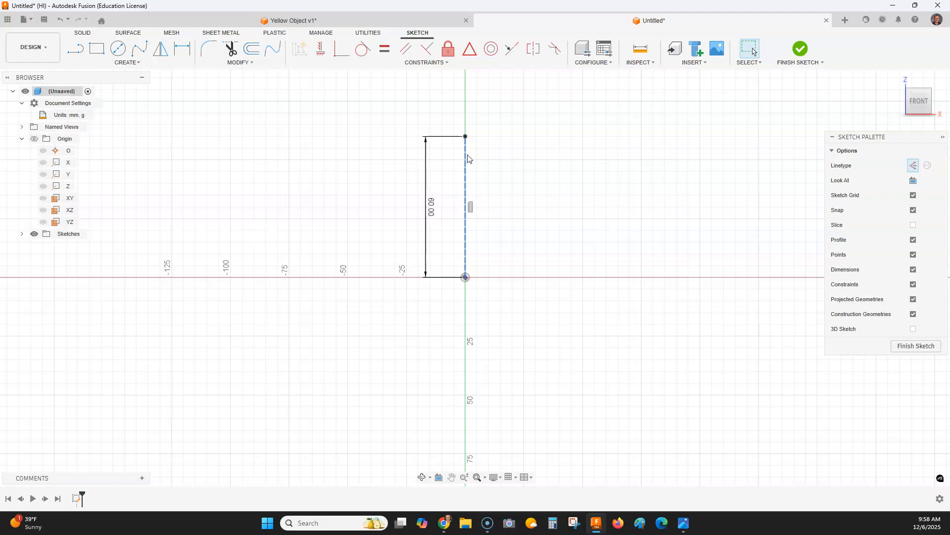
- Check the R150 arc in YT4.jpg and draw a vertical construction line downward from the origin with length 150-60
key("alt+Tab")
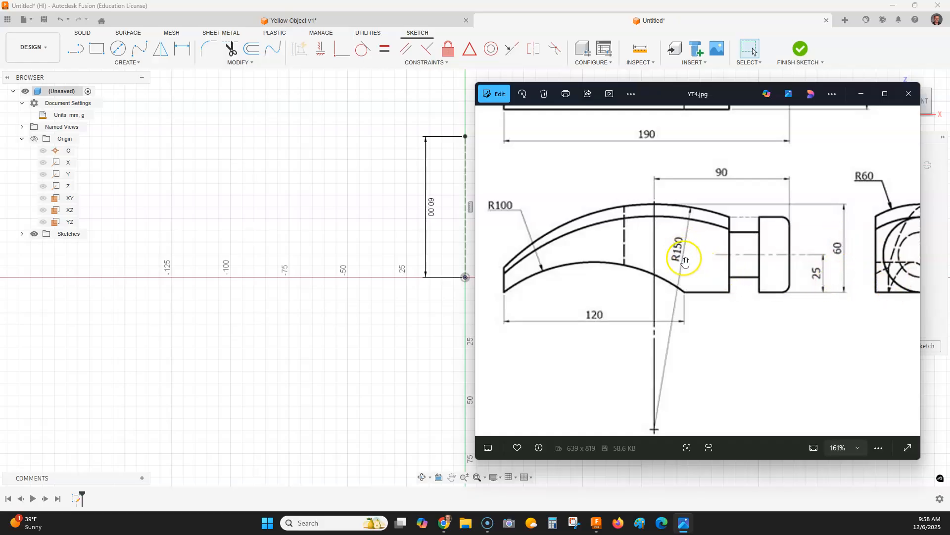
left_click(377, 196)
left_click(75, 48)
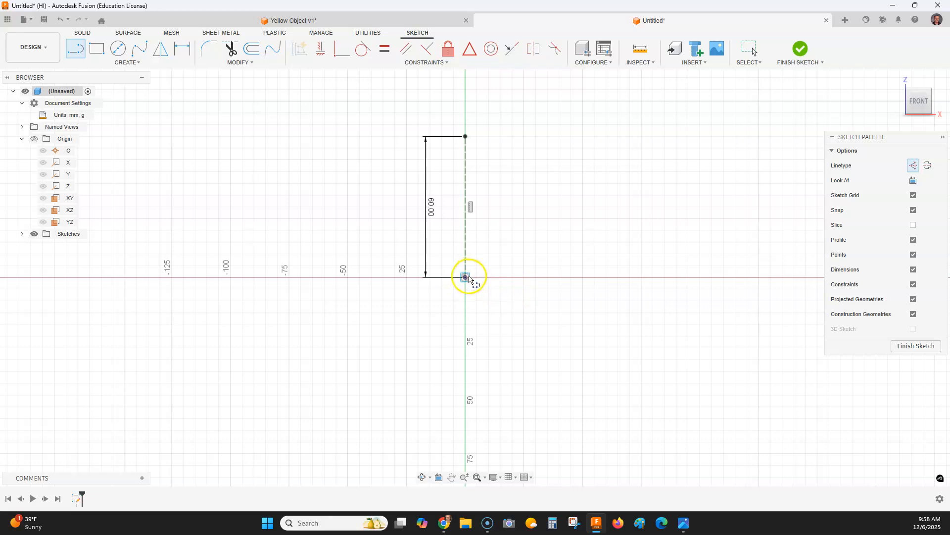
left_click(468, 278)
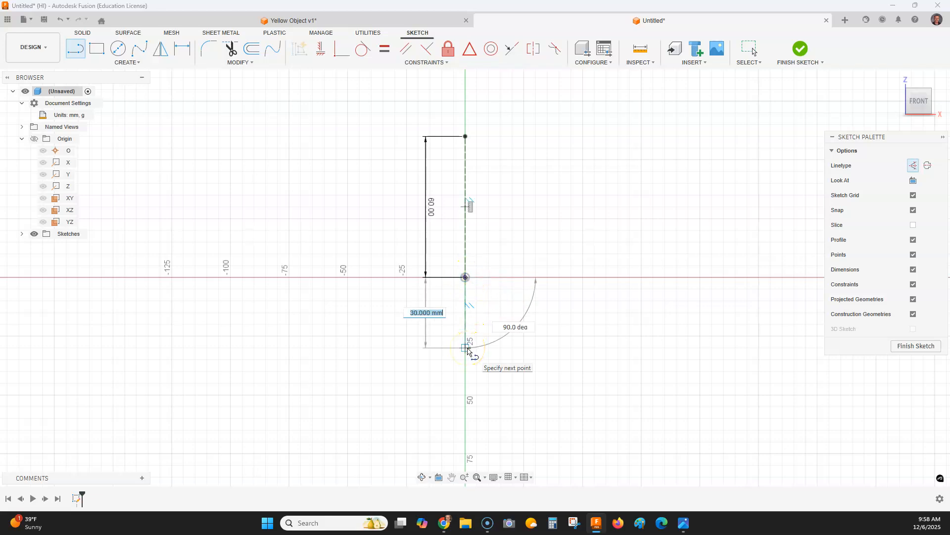
type("150-60")
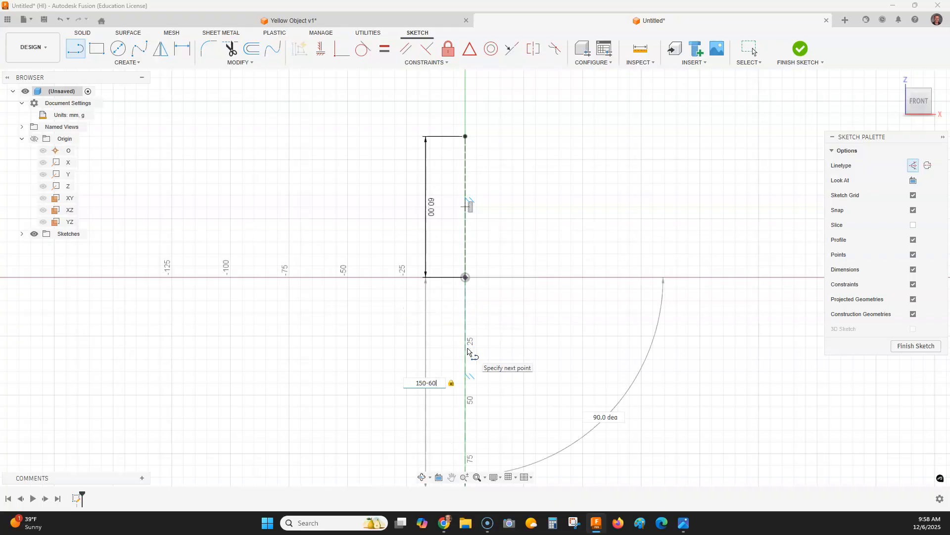
key("Return")
key("Escape")
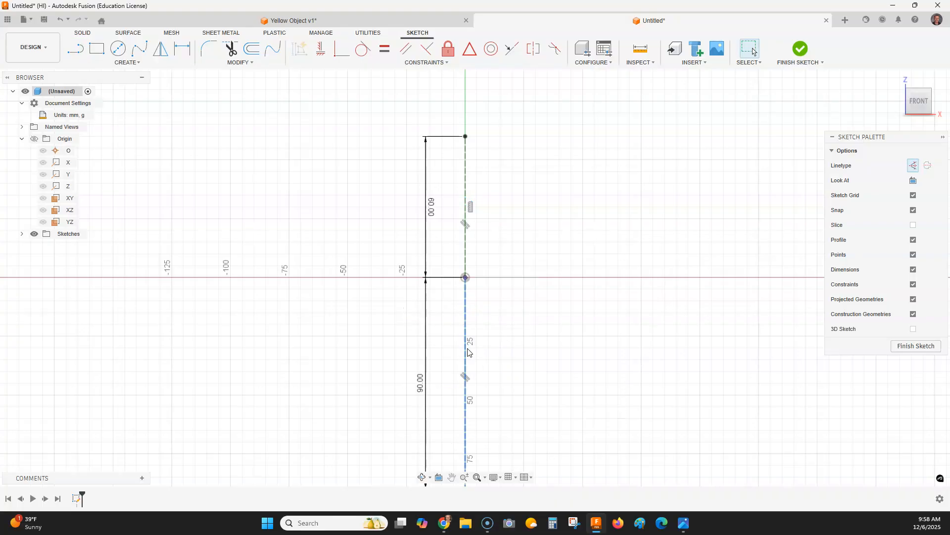
scroll(467, 352, "down", 2)
mouse_move(488, 352)
middle_mouse_down()
mouse_move(493, 325)
mouse_move(486, 330)
middle_mouse_up()
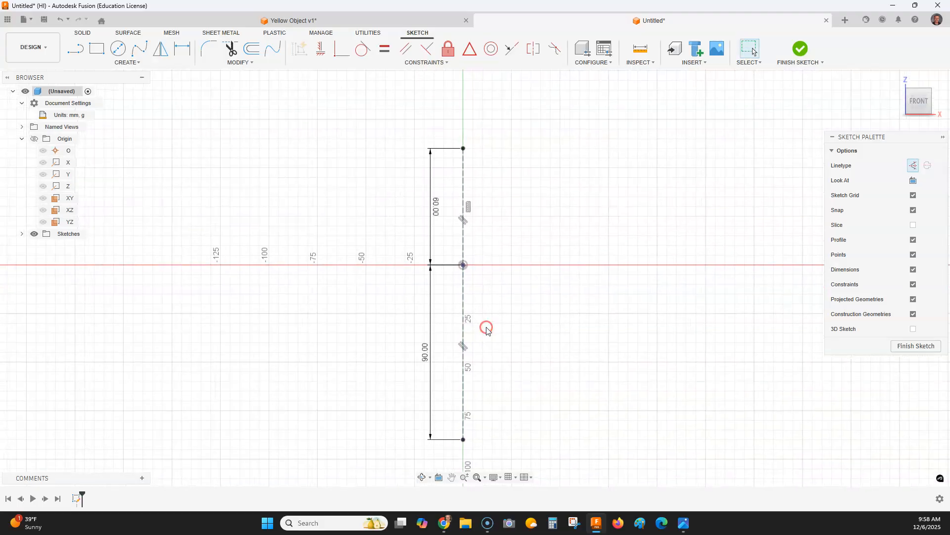
- Draw a regular, non-construction circle centred on the lower construction line's bottom endpoint and passing through the upper line's top endpoint
key("alt+Tab")
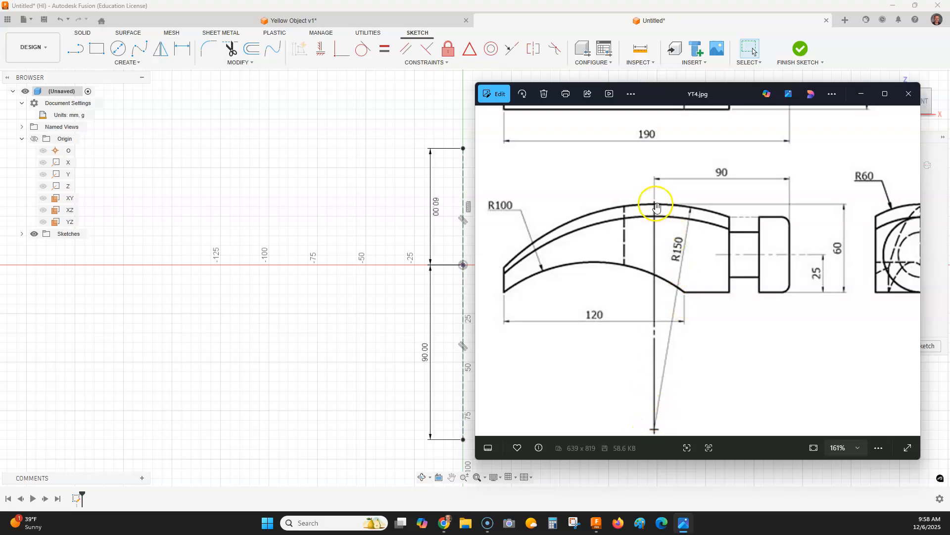
left_click(331, 158)
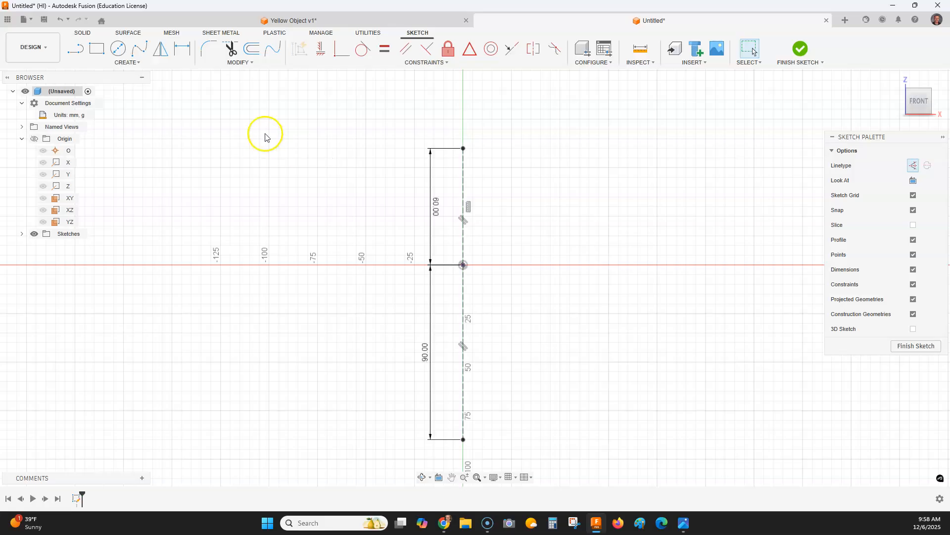
left_click(118, 49)
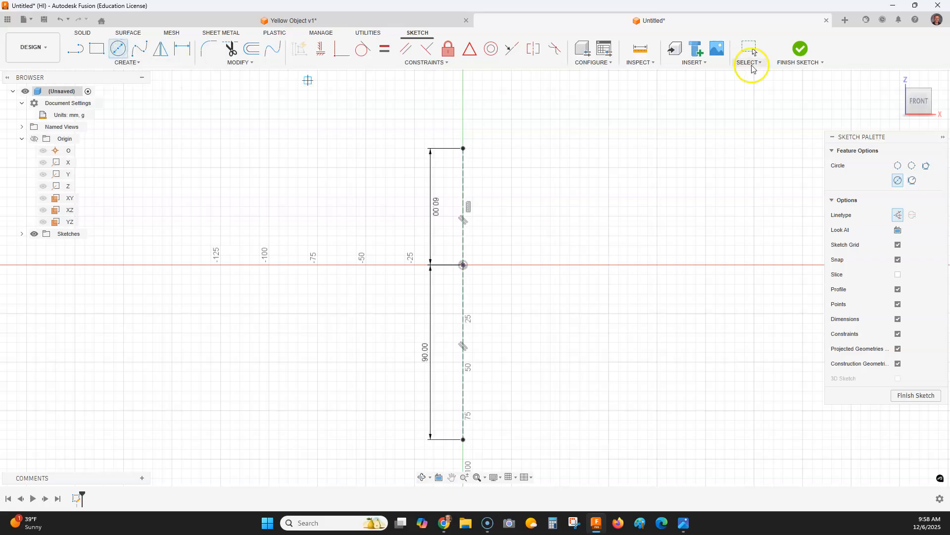
left_click(898, 215)
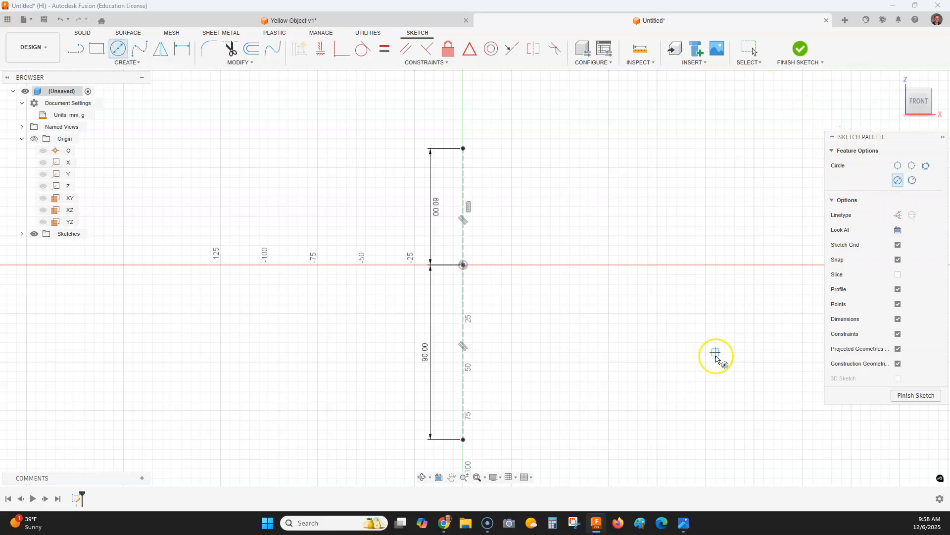
left_click(463, 439)
left_click(463, 149)
scroll(488, 180, "down", 3)
right_click(564, 126)
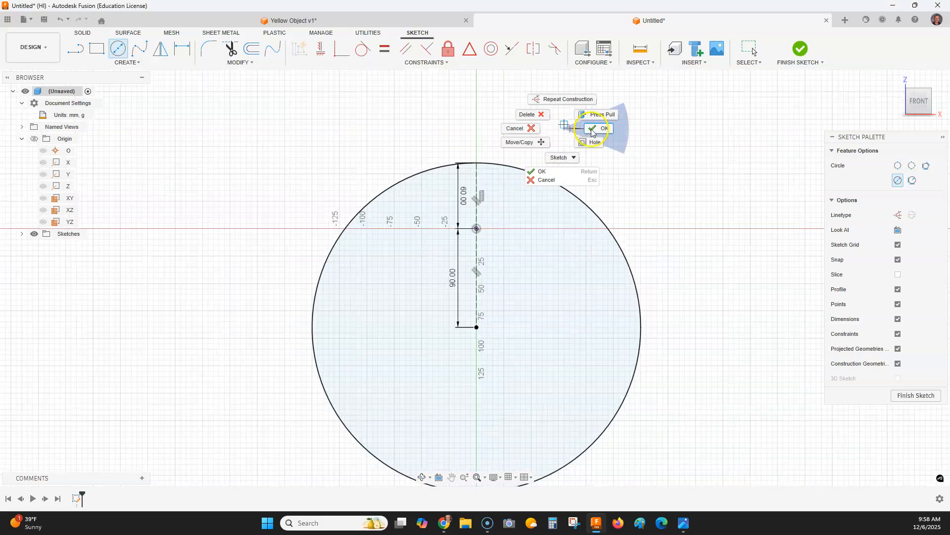
- Following the side view in YT4.jpg, draw a horizontal line from the origin toward the hammer face with length 90-40
left_click(597, 129)
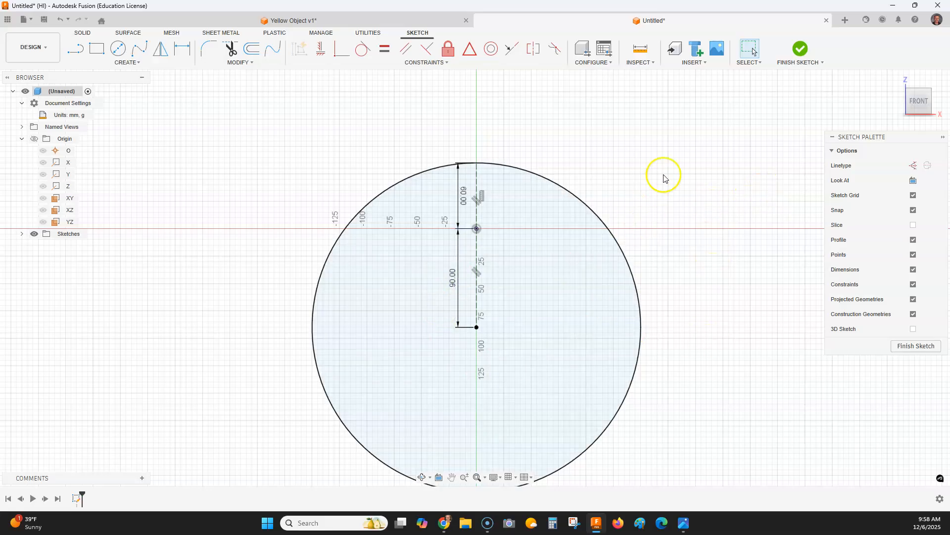
middle_click_drag(683, 173, 675, 166)
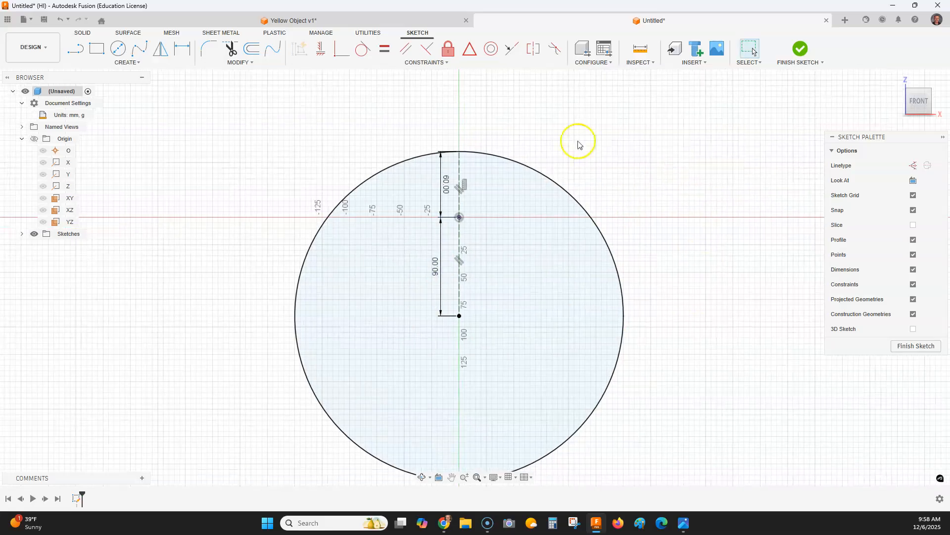
middle_click_drag(583, 160, 618, 171)
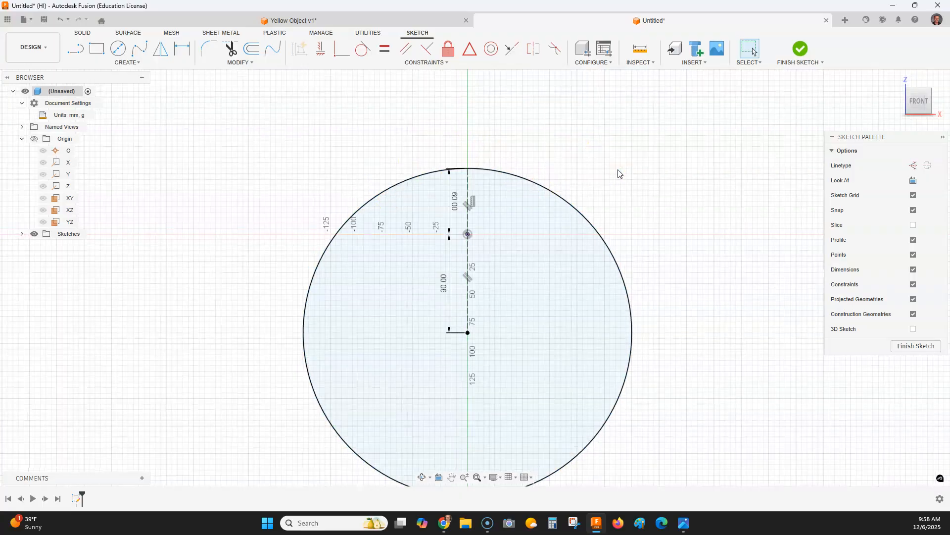
key("alt+Tab")
scroll(711, 250, "down", 2)
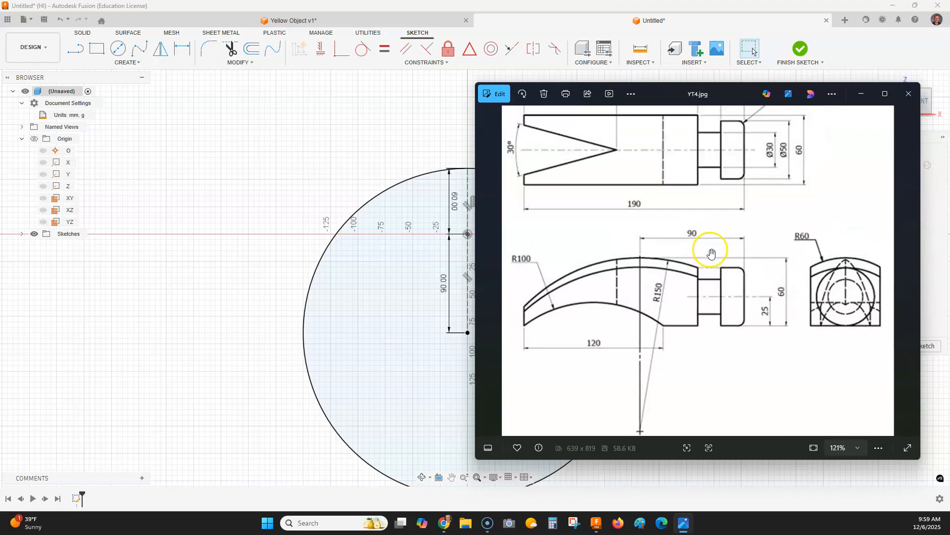
scroll(711, 250, "down", 1)
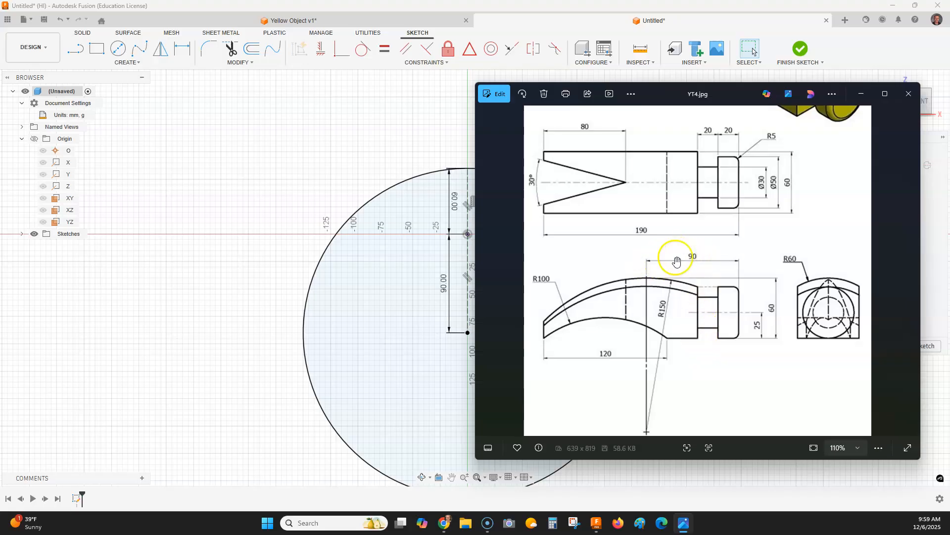
left_click(405, 159)
left_click(75, 48)
scroll(478, 214, "up", 3)
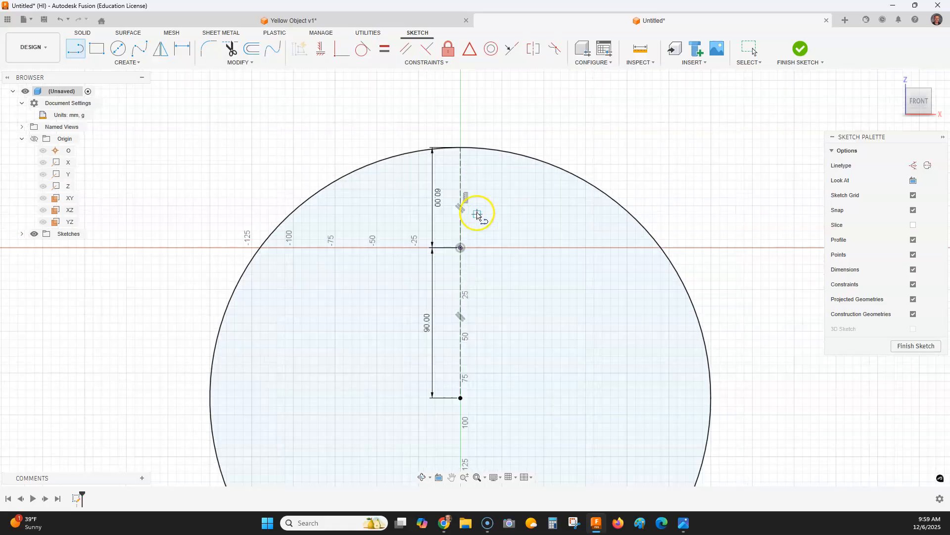
left_click(461, 248)
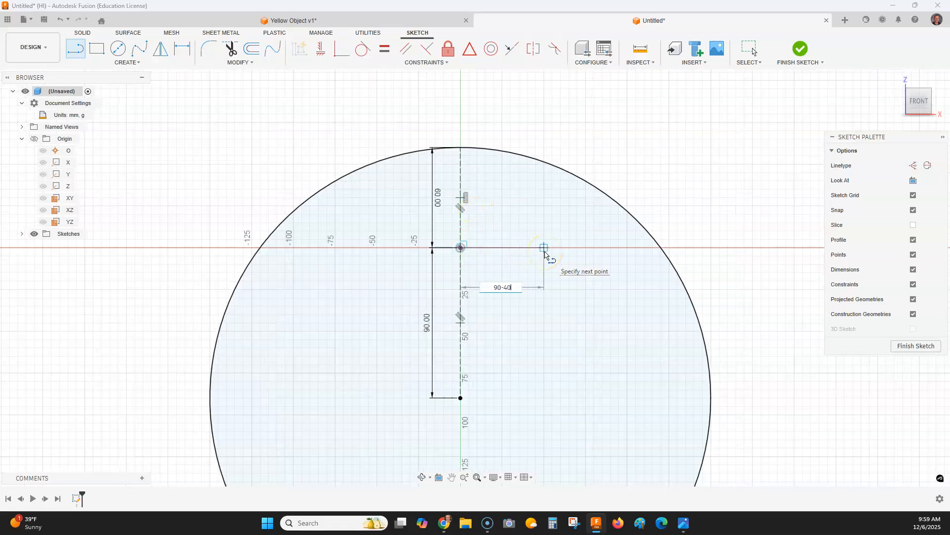
key("Return")
key("Escape")
scroll(545, 255, "down", 1)
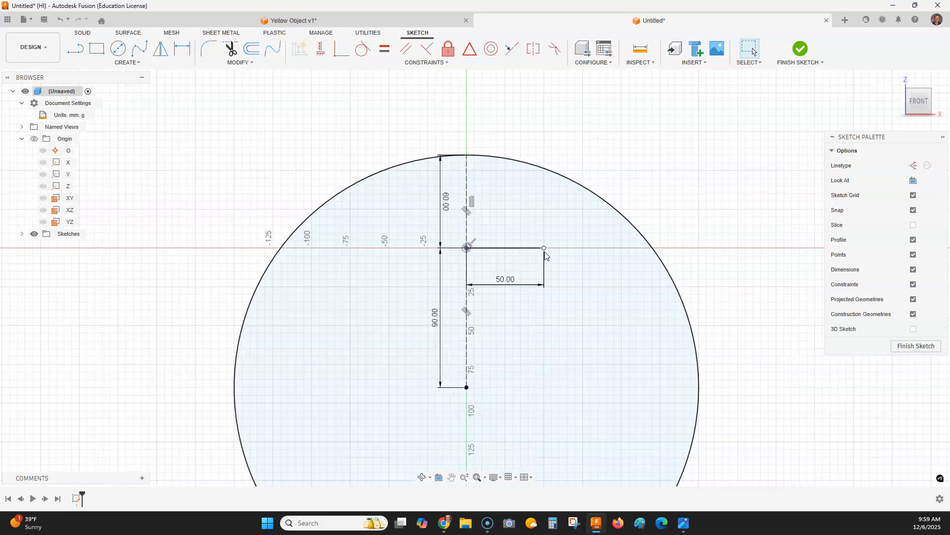
- Draw a vertical line upward from the 50 mm line's outer endpoint past the circle and trim the part outside the circle
key("alt+Tab")
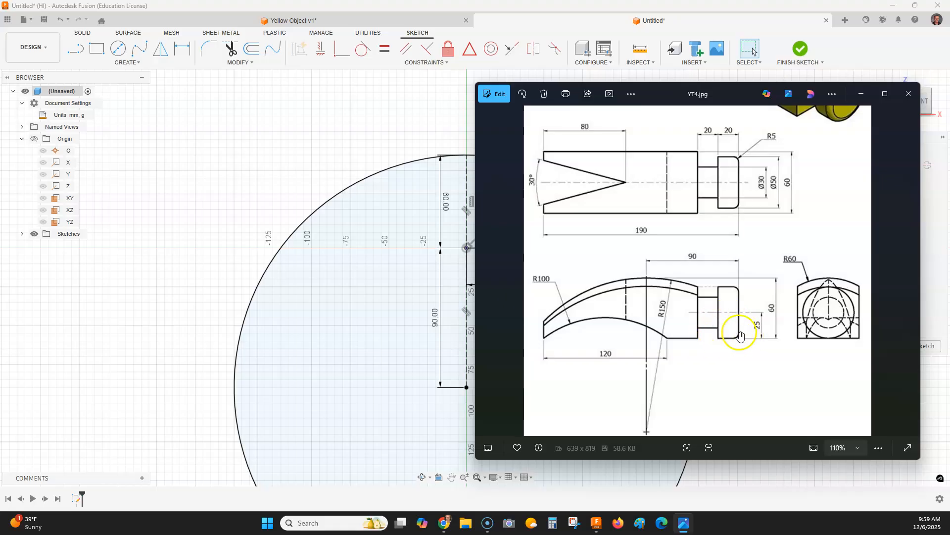
left_click(442, 175)
left_click(75, 48)
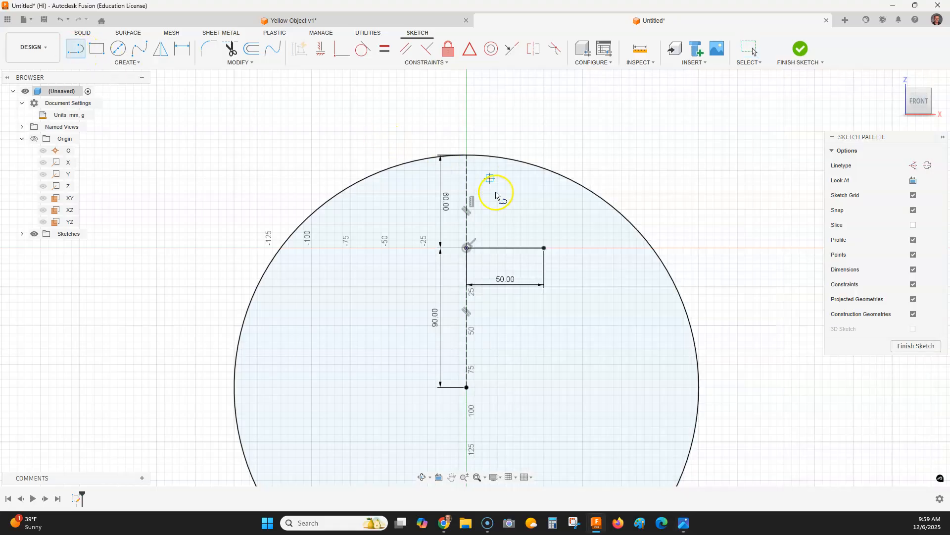
left_click(544, 247)
left_click(543, 131)
left_click(232, 49)
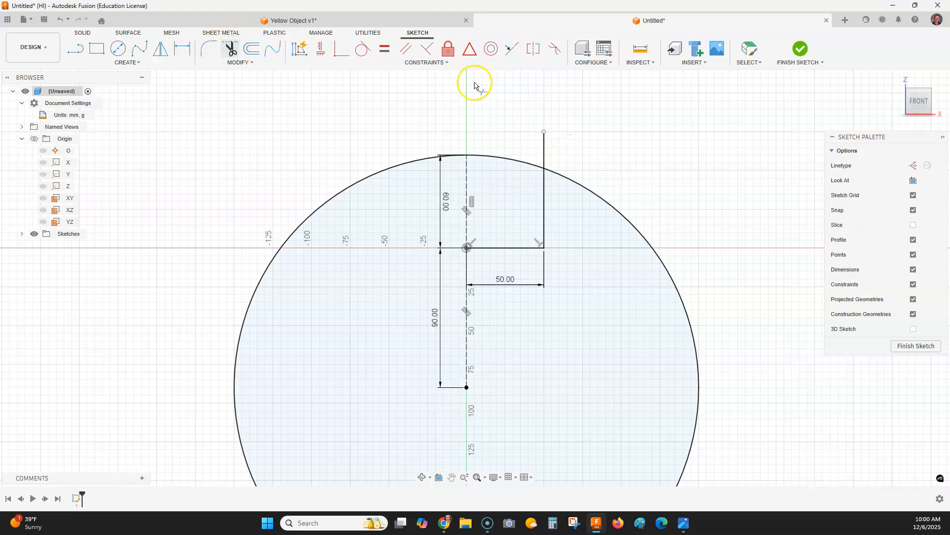
left_click(545, 147)
right_click(565, 121)
left_click(594, 121)
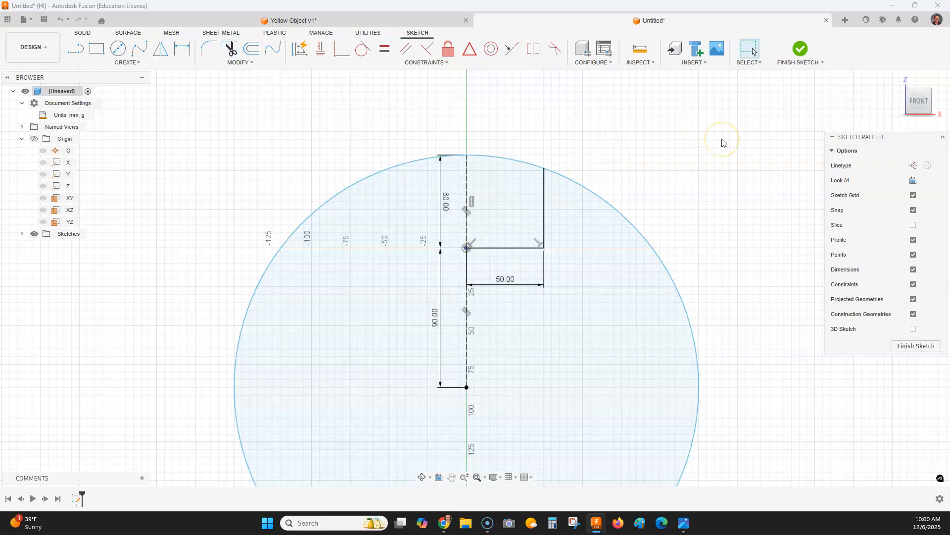
key("alt+Tab")
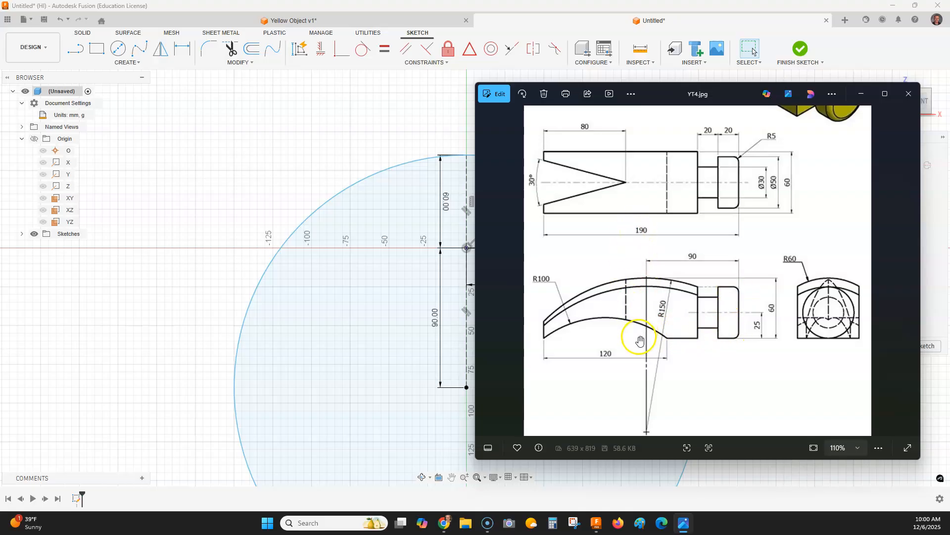
left_click(366, 146)
left_click(77, 49)
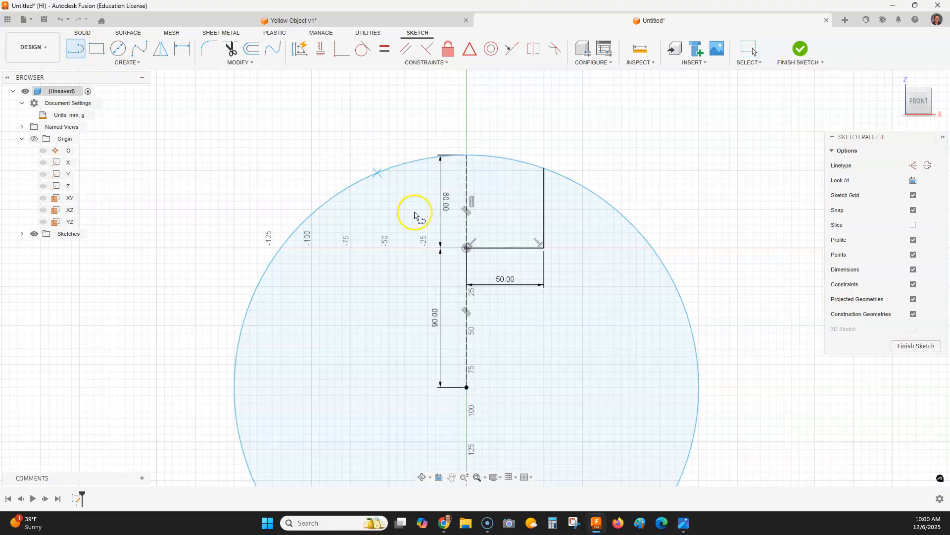
left_click(468, 249)
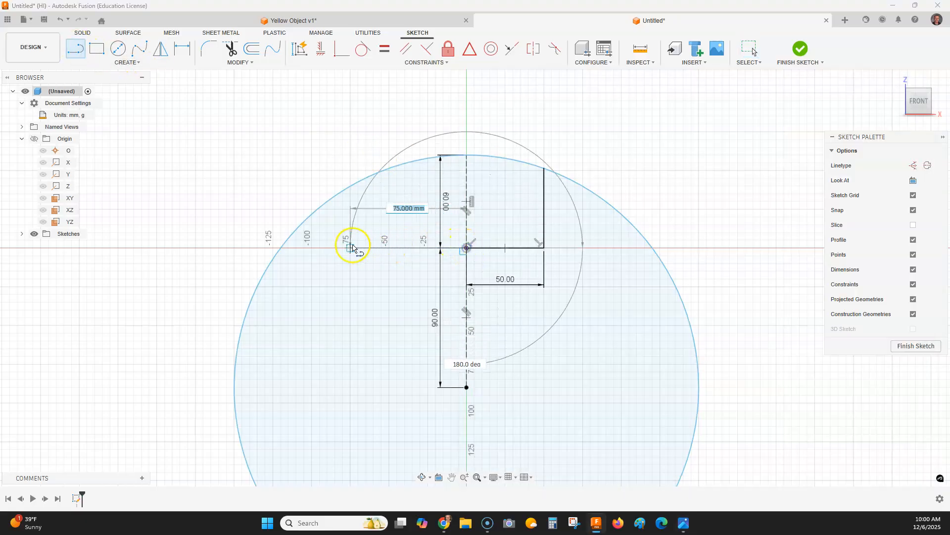
key("Escape")
- Draw a line from the origin toward the claw end and constrain it to be horizontal
left_click(76, 48)
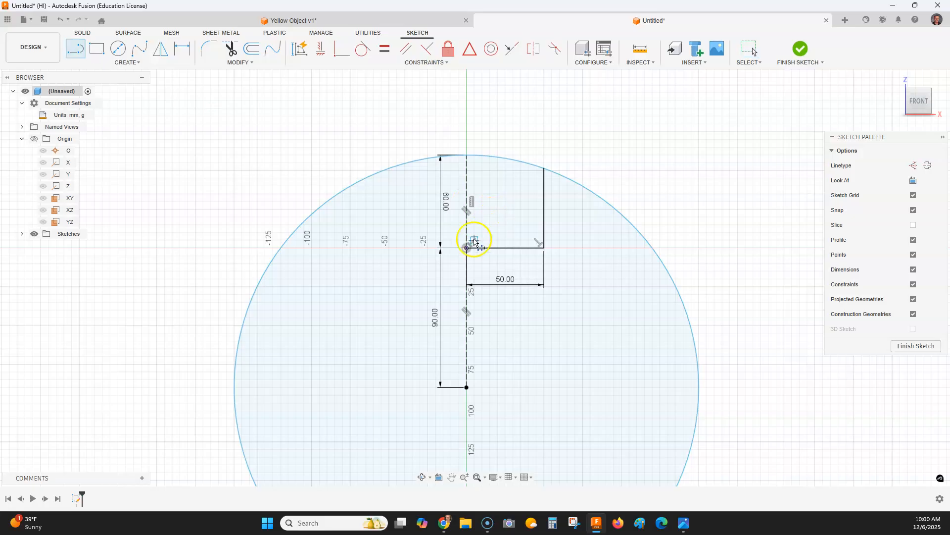
left_click_drag(469, 250, 341, 254)
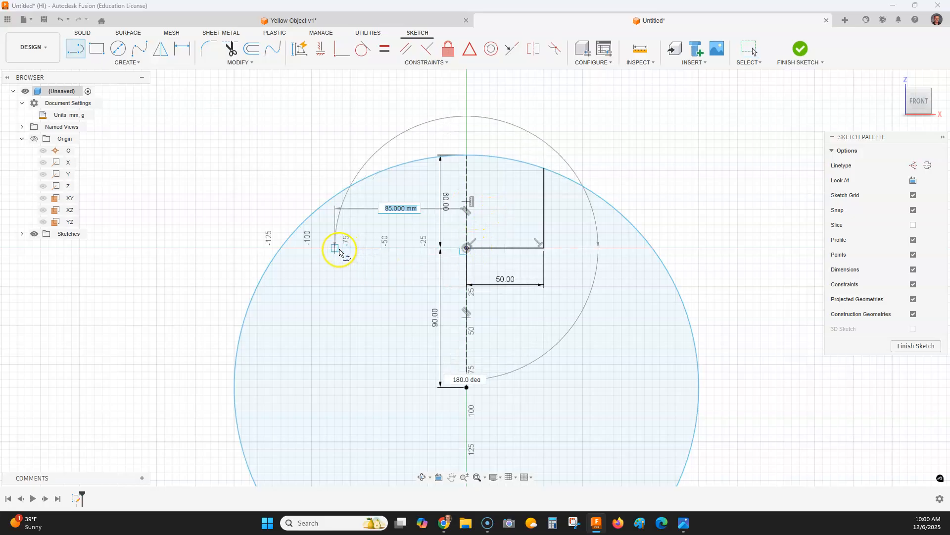
key("alt+Tab")
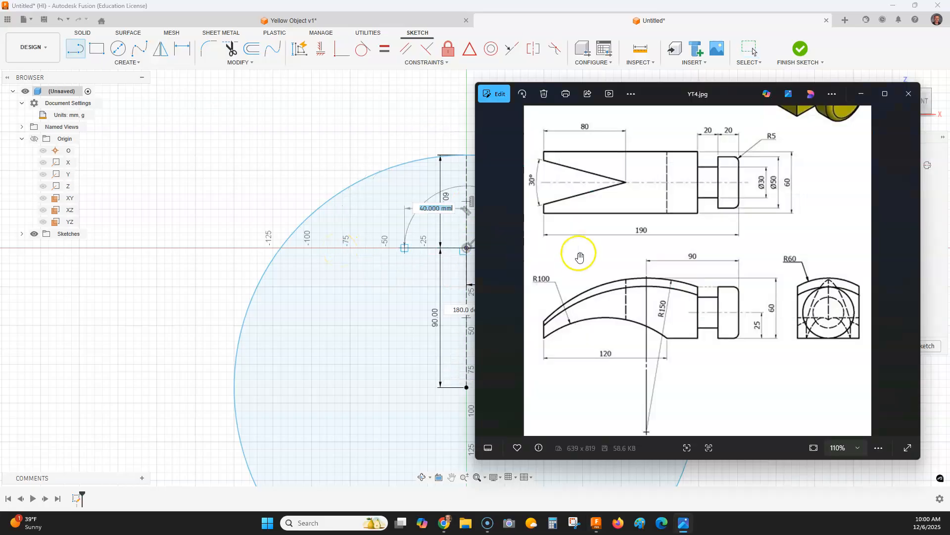
left_click_drag(651, 237, 326, 250)
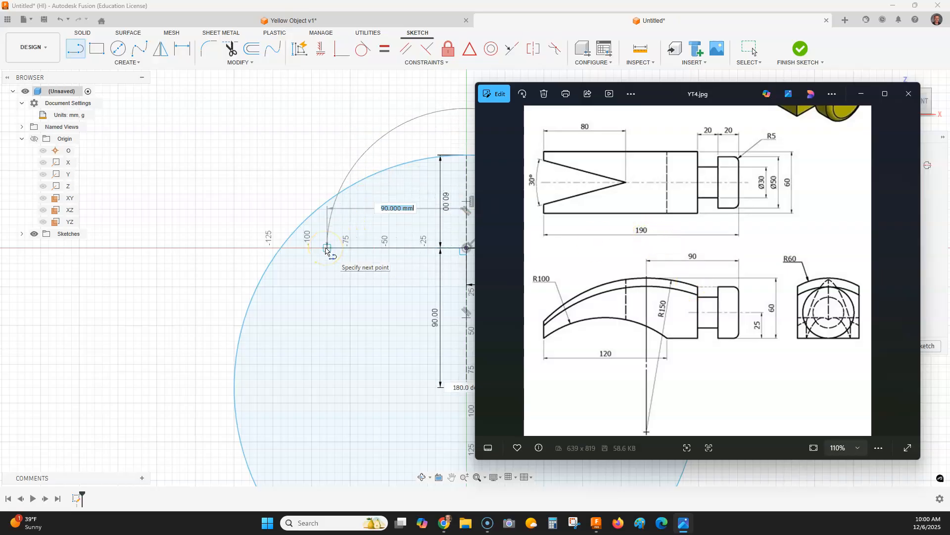
mouse_move(327, 250)
left_mouse_down()
mouse_move(370, 253)
mouse_move(322, 248)
mouse_move(500, 148)
mouse_move(325, 243)
left_mouse_up()
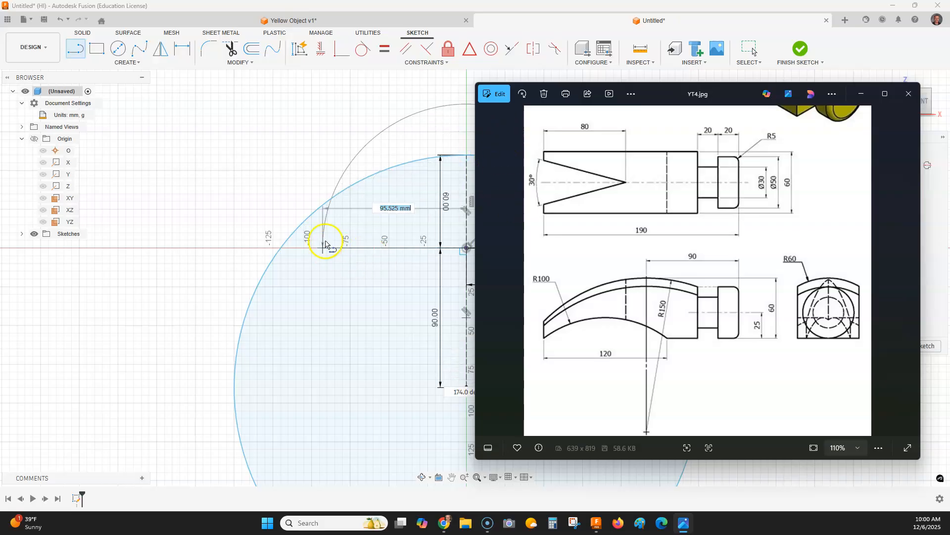
left_click(343, 241)
key("Escape")
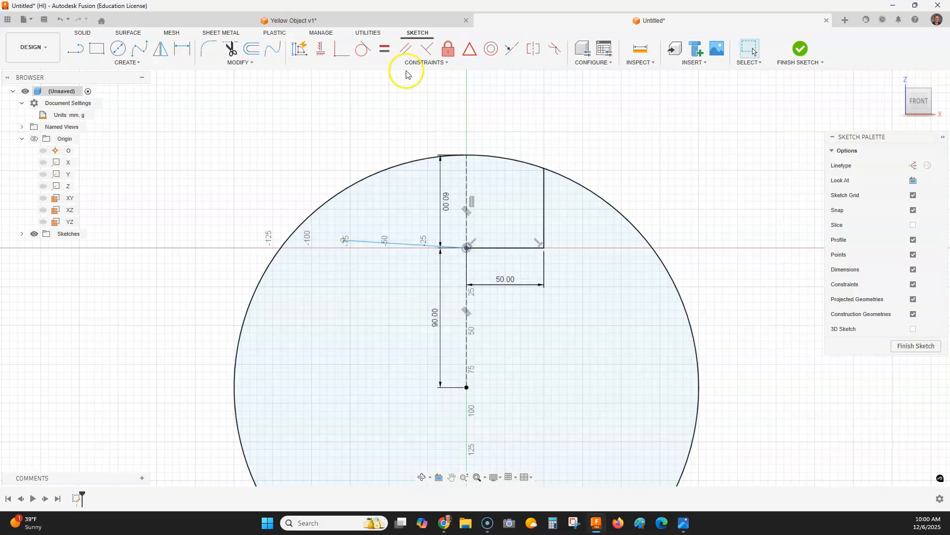
left_click(321, 49)
left_click(374, 244)
- Dimension the claw-side horizontal line's length as 190-90
scroll(367, 261, "down", 1)
key("d")
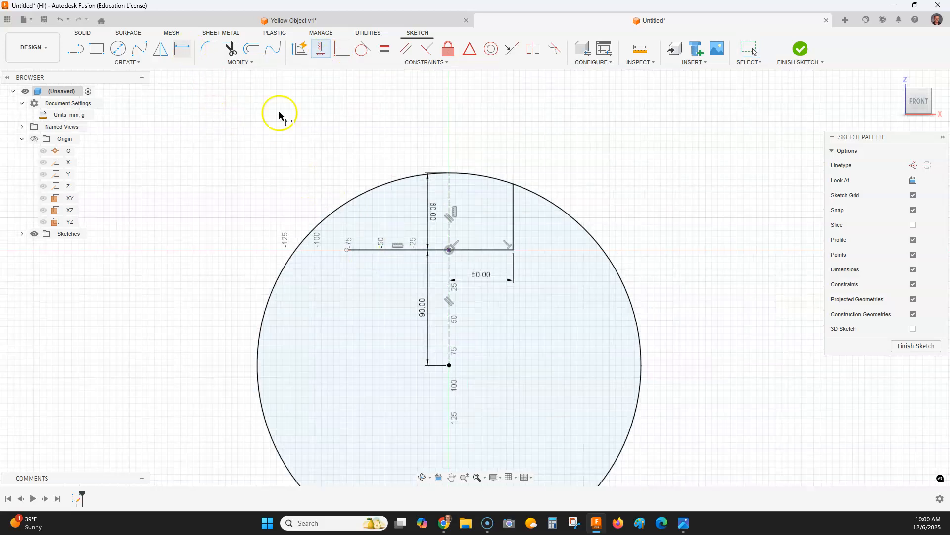
left_click(377, 250)
left_click(376, 280)
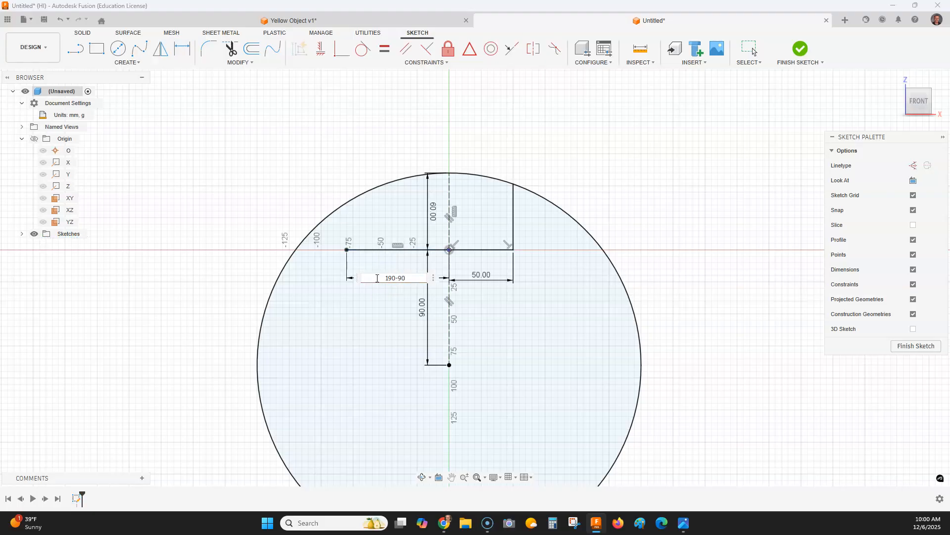
key("Return")
scroll(322, 247, "up", 3)
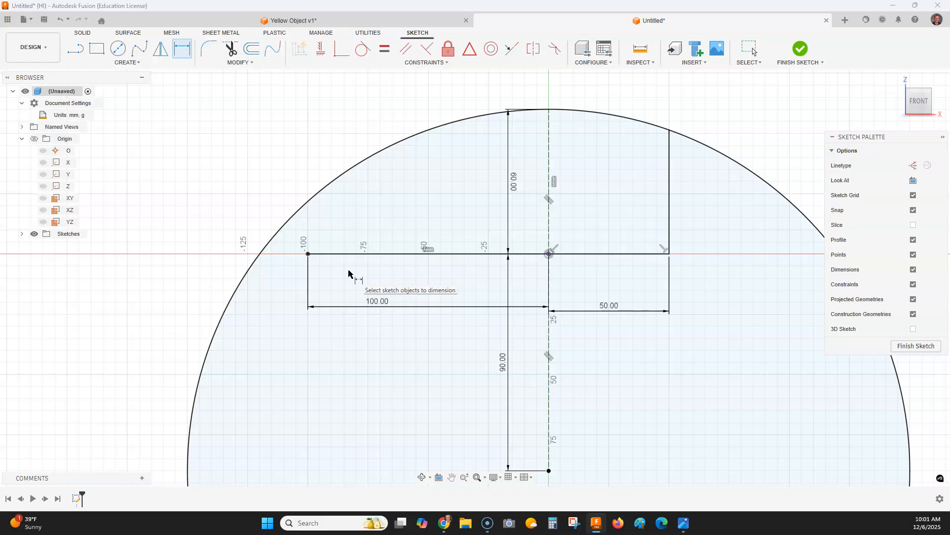
- Draw a vertical line upward from the 100 mm line's claw-end endpoint past the circle and trim the part outside the circle
key("alt+Tab")
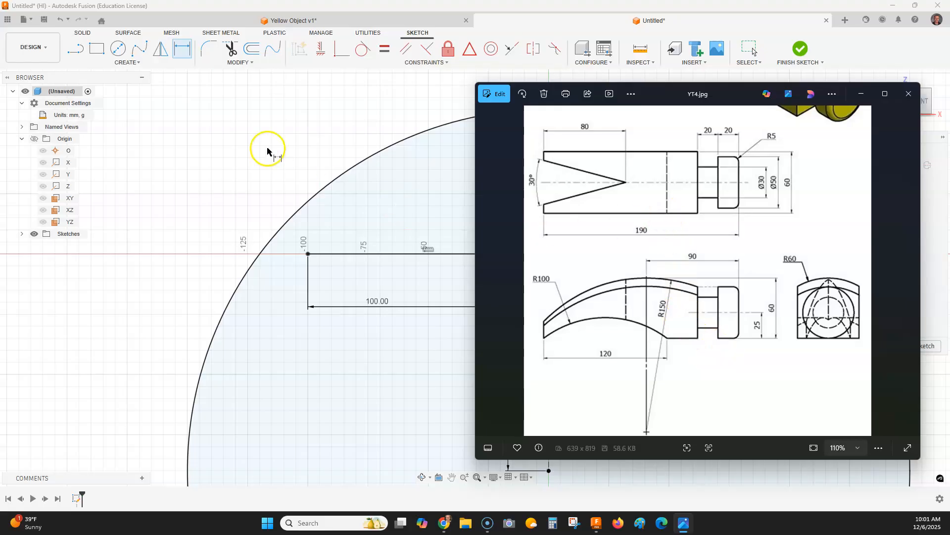
left_click(262, 125)
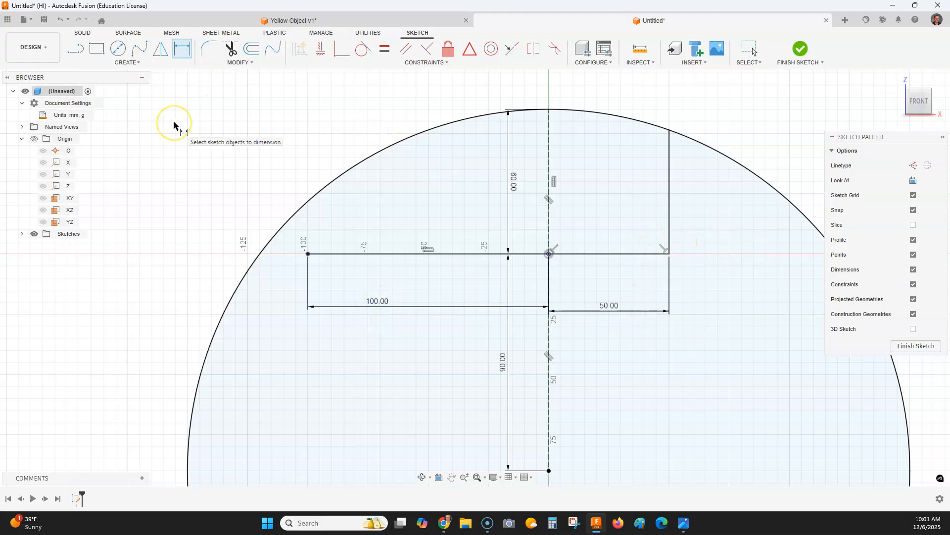
key("alt+Tab")
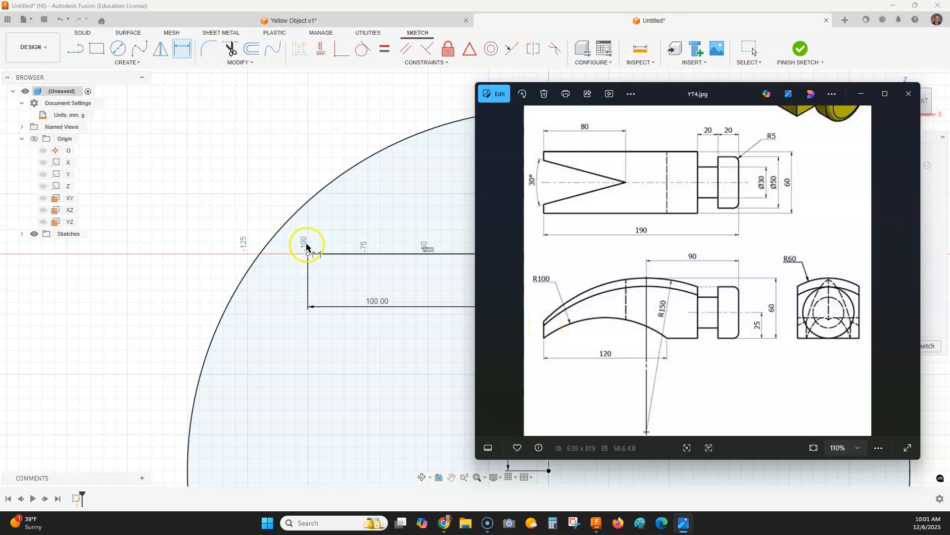
left_click(76, 48)
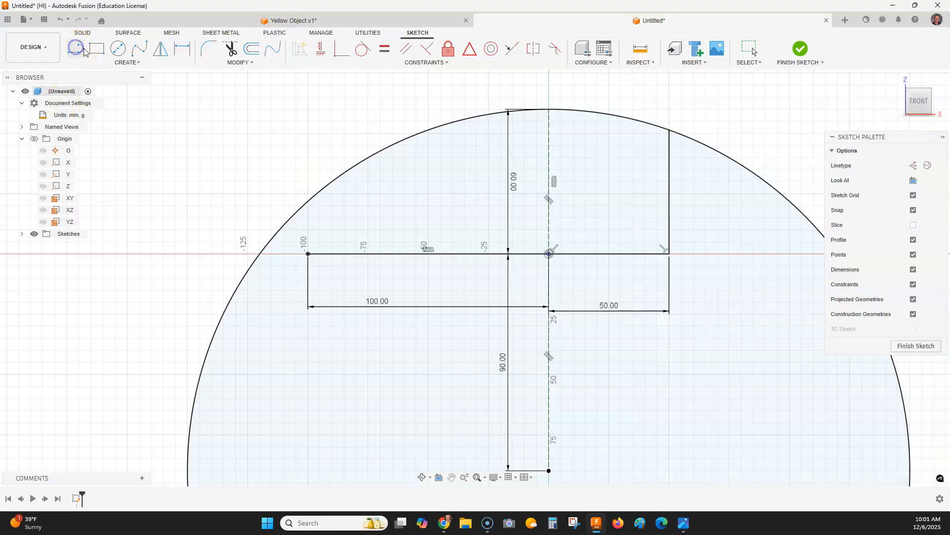
left_click(308, 253)
left_click(308, 162)
left_click(231, 49)
left_click(310, 176)
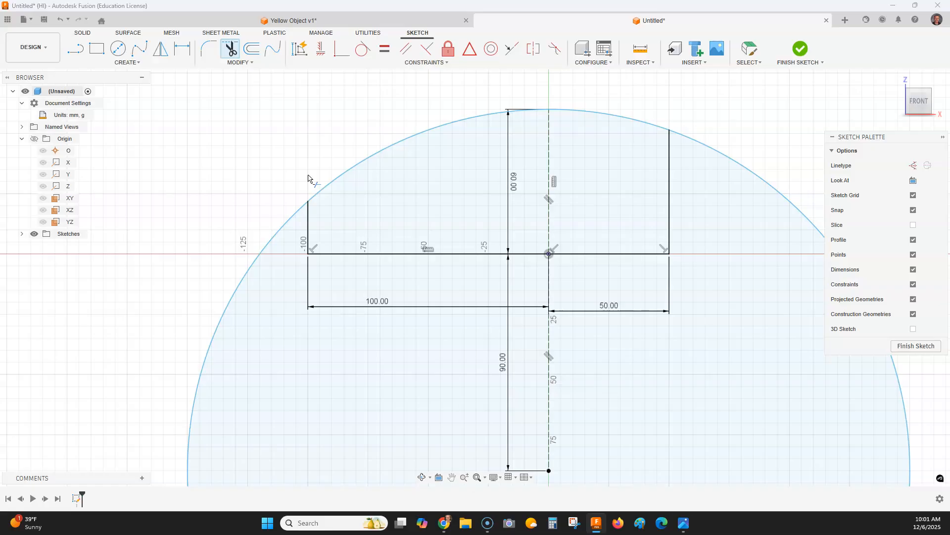
- Check the R100 arc and its 120 mm span in YT4.jpg and place a sketch point on the 50 mm horizontal line
key("alt+Tab")
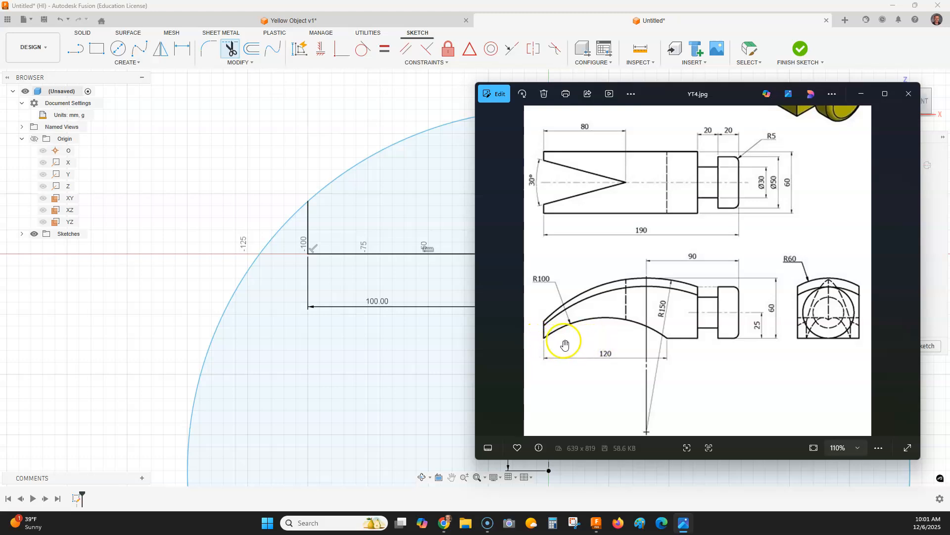
left_click(216, 165)
key("Escape")
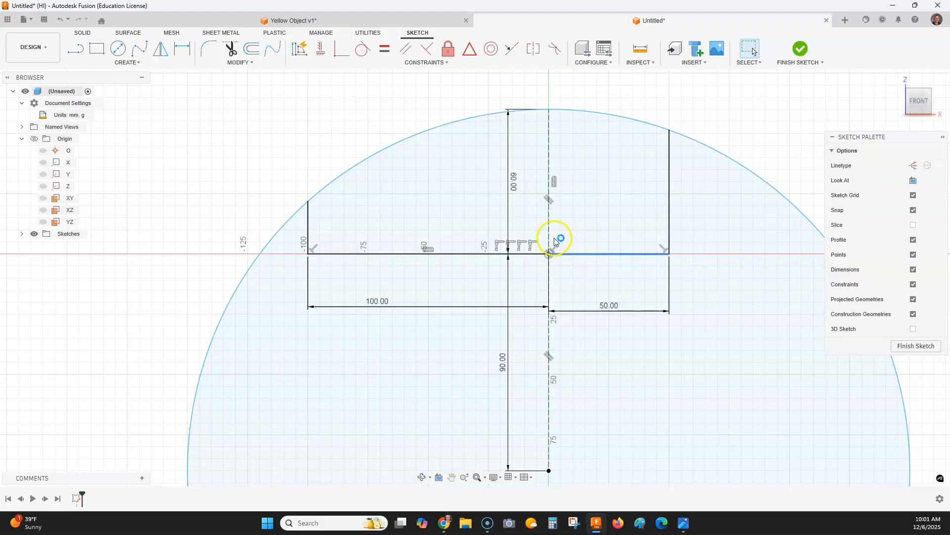
left_click(140, 64)
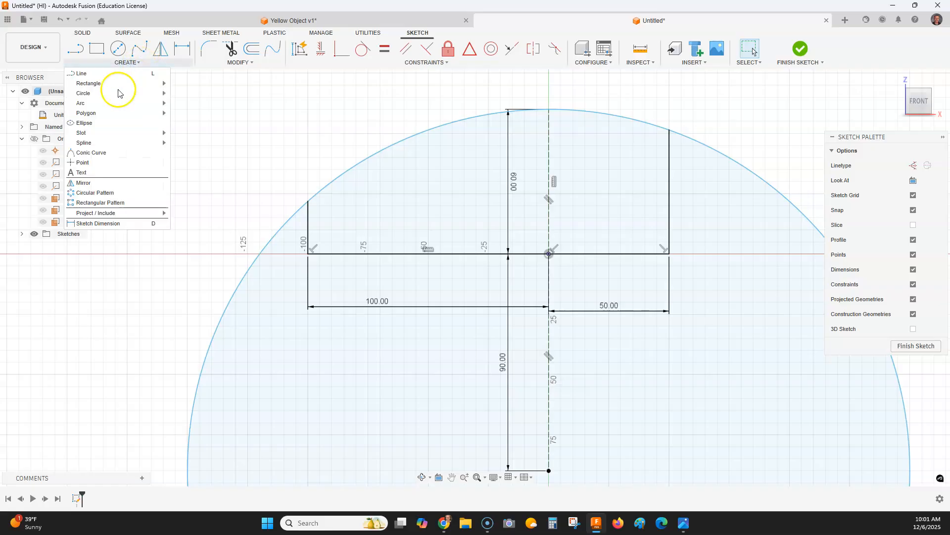
left_click(110, 162)
scroll(580, 258, "up", 1)
scroll(537, 255, "down", 1)
scroll(544, 255, "up", 3)
left_click(548, 250)
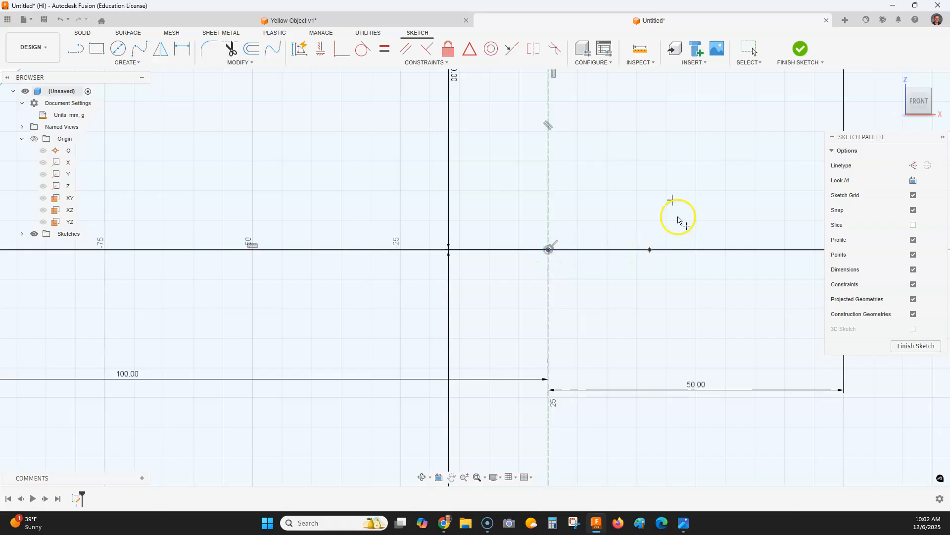
key("Escape")
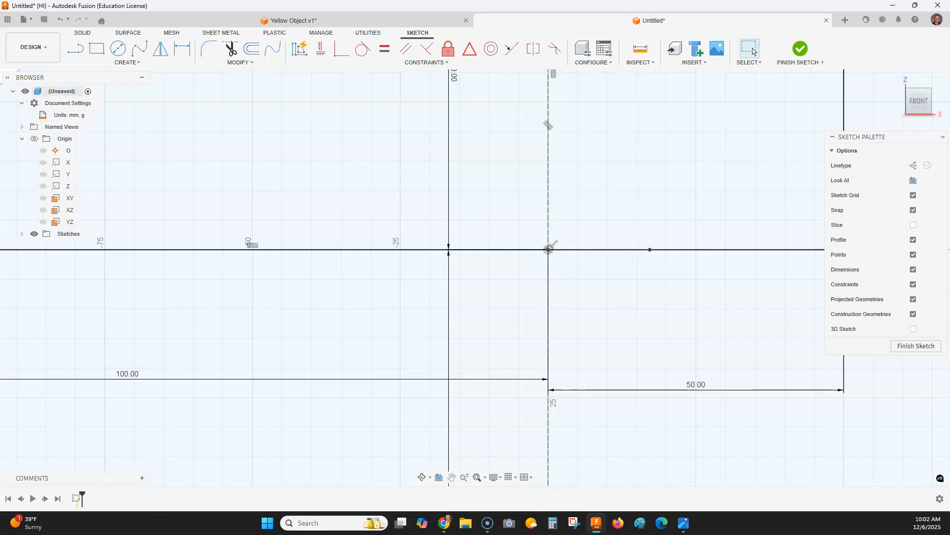
- Dimension the sketch point on the 50 mm line 20 mm horizontally from the origin
left_click(188, 50)
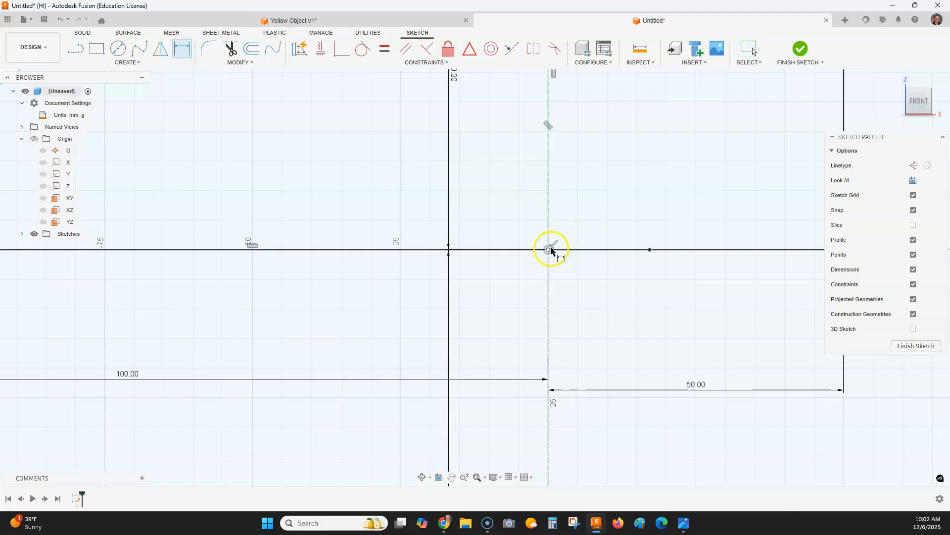
left_click(650, 250)
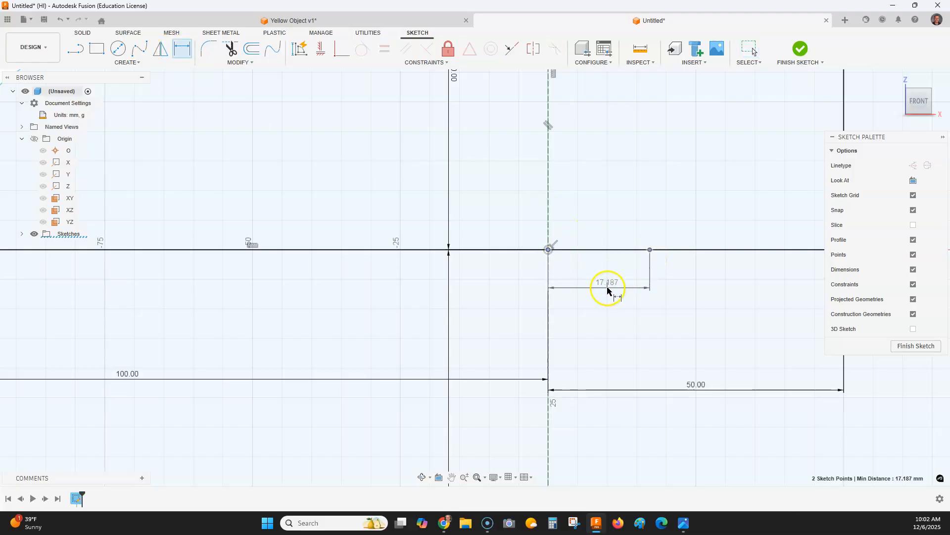
left_click(608, 288)
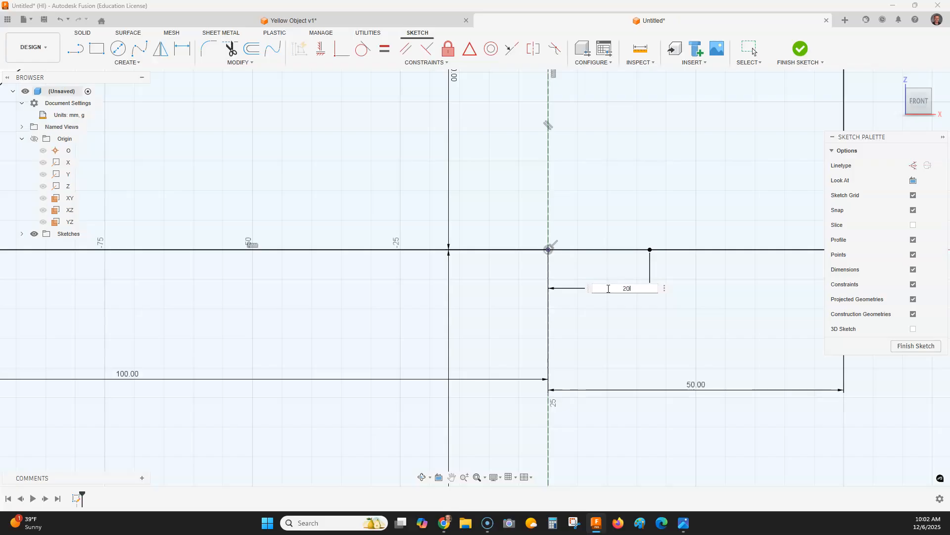
key("Return")
scroll(608, 290, "down", 3)
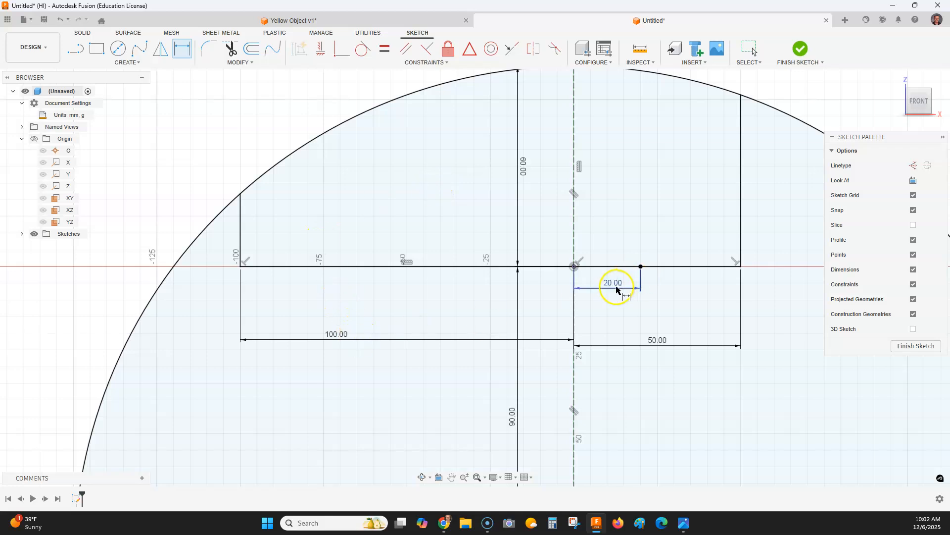
- Check the claw underside in YT4.jpg and draw an upward-bulging 3-point arc, radius about 132 mm, from the claw-end vertical line to the sketch point
key("alt+Tab")
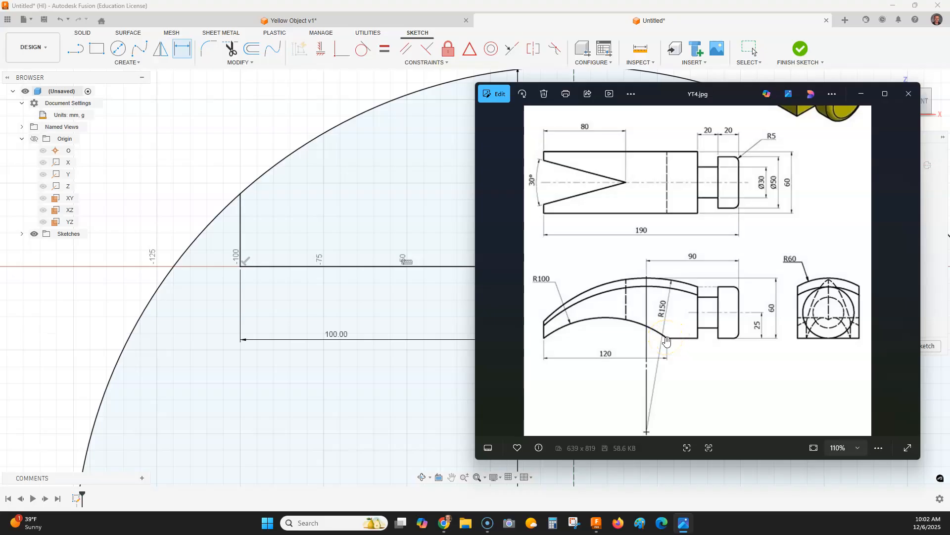
scroll(631, 344, "up", 1)
scroll(632, 344, "up", 3)
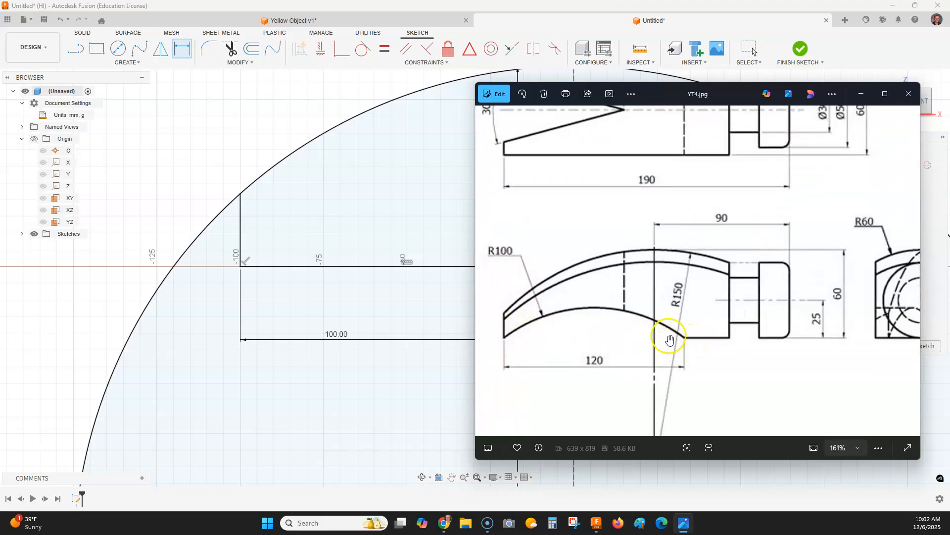
scroll(569, 340, "up", 3)
scroll(565, 339, "down", 3)
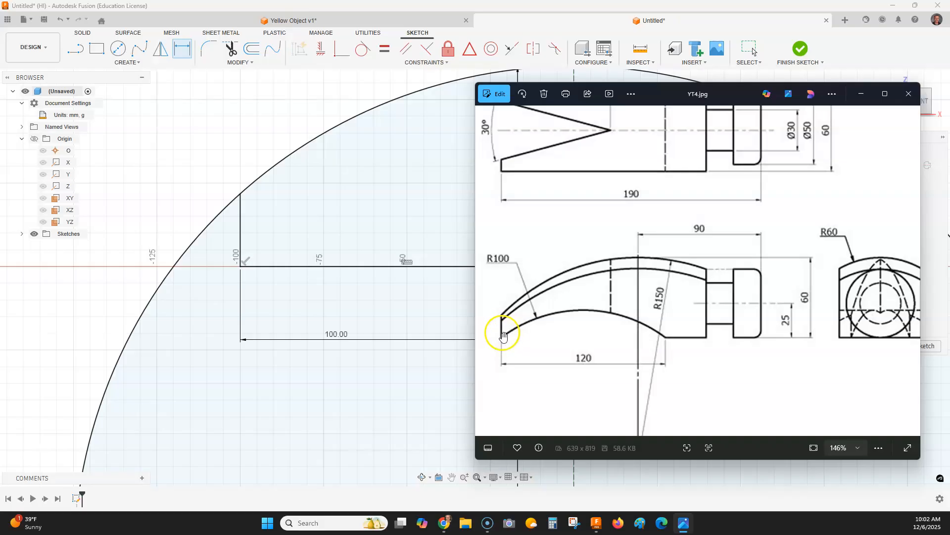
left_click(117, 62)
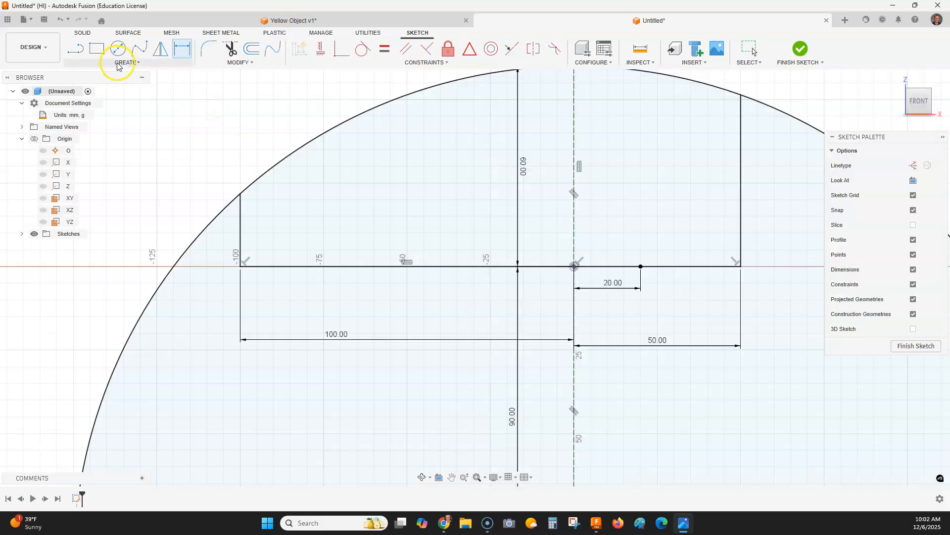
mouse_move(115, 102)
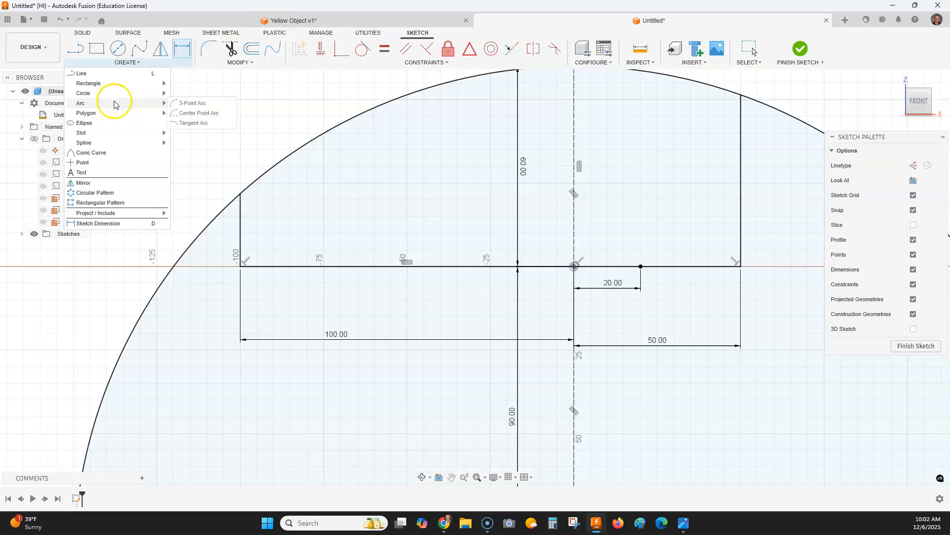
left_click(180, 102)
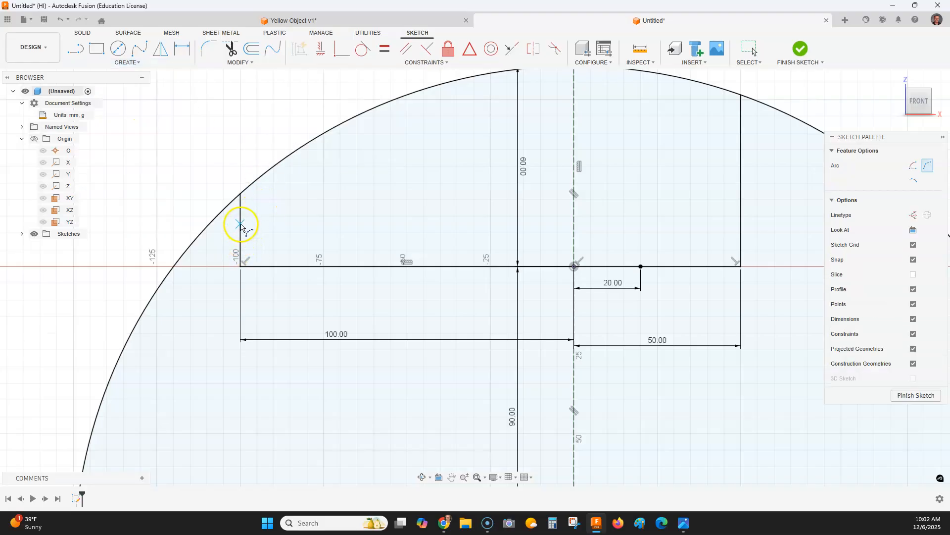
left_click(241, 242)
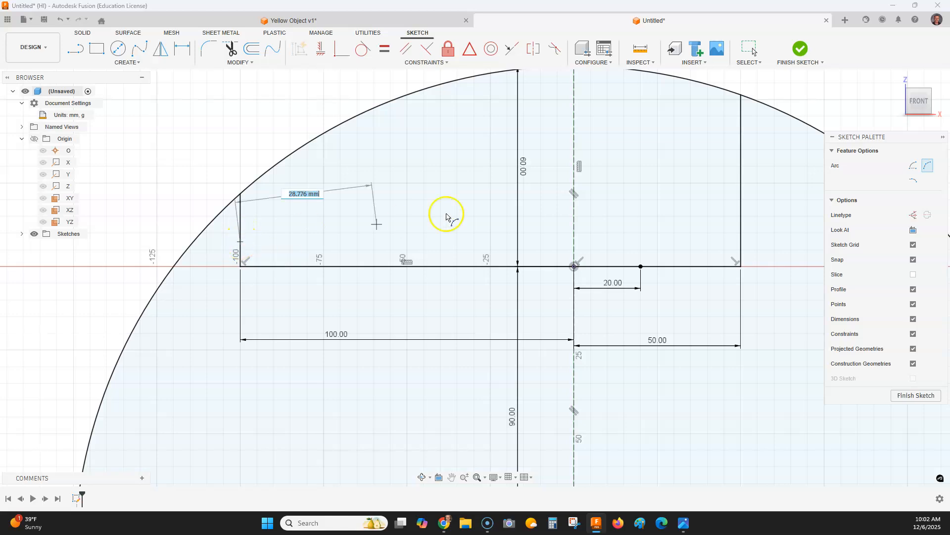
left_click(640, 267)
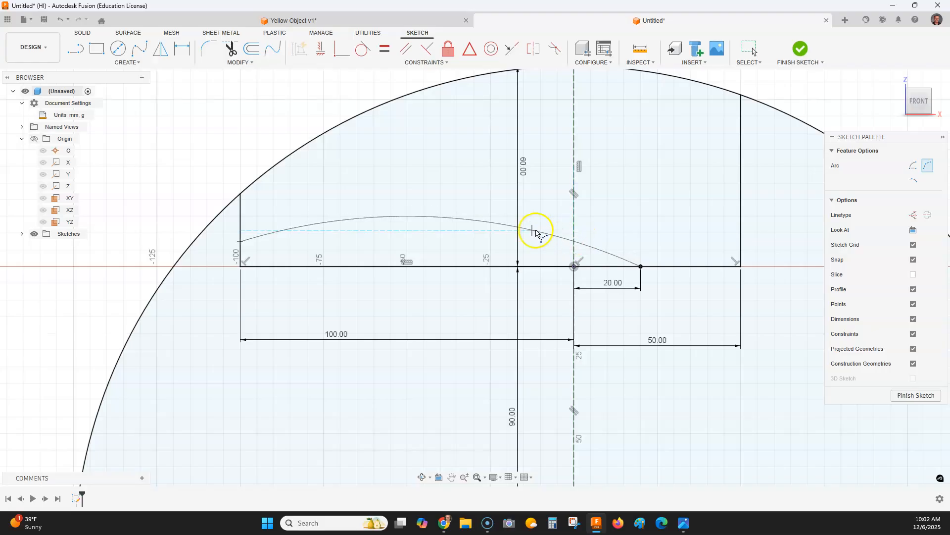
left_click(463, 225)
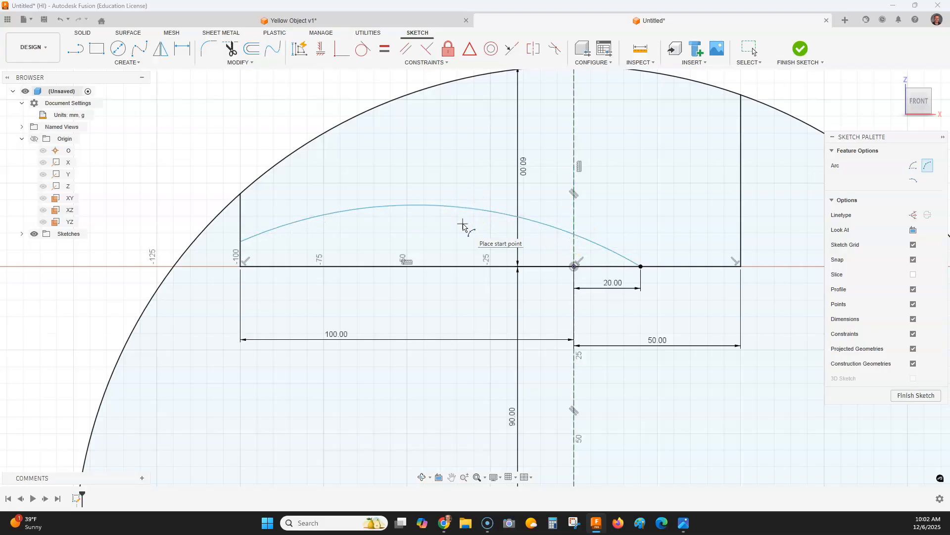
- Check the underside arc's radius in YT4.jpg and dimension the new arc's radius as 100 mm
key("alt+Tab")
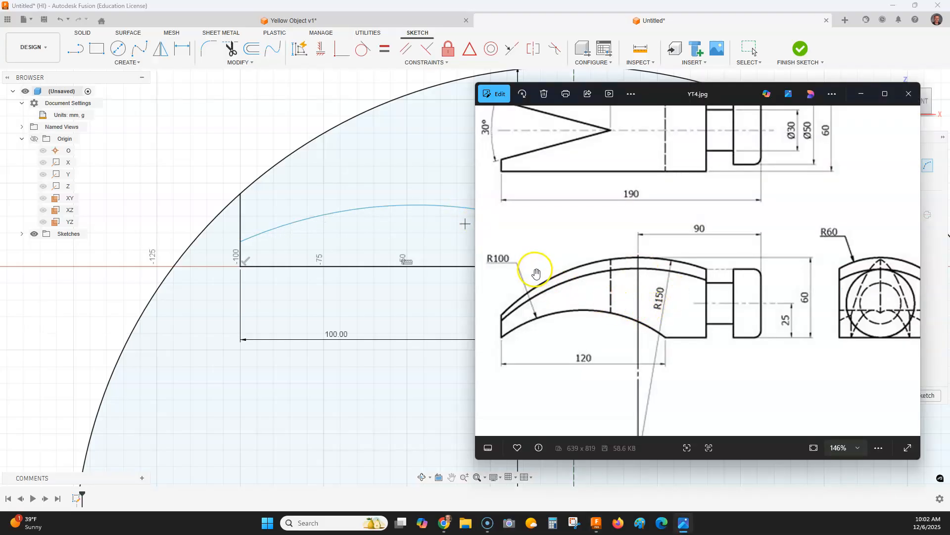
left_click(183, 48)
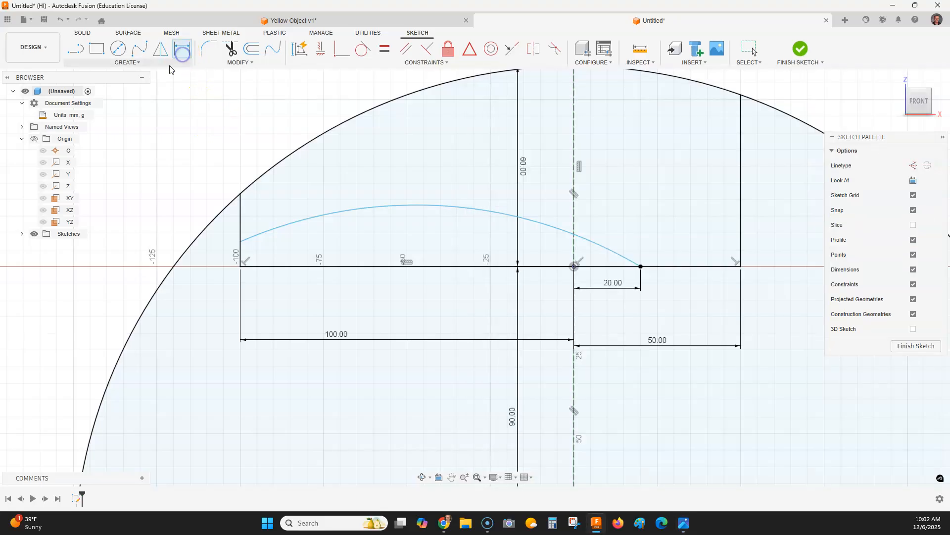
left_click(431, 205)
left_click(426, 239)
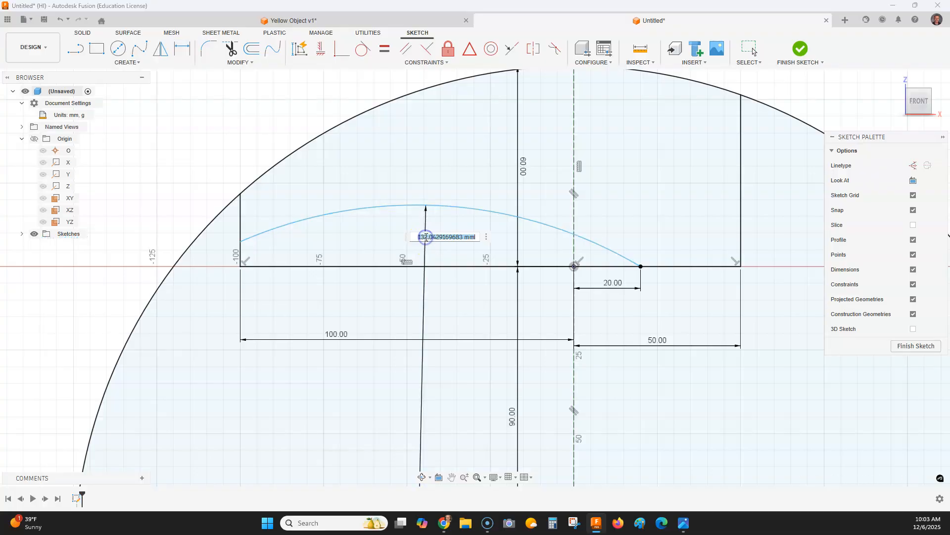
type("100")
key("Return")
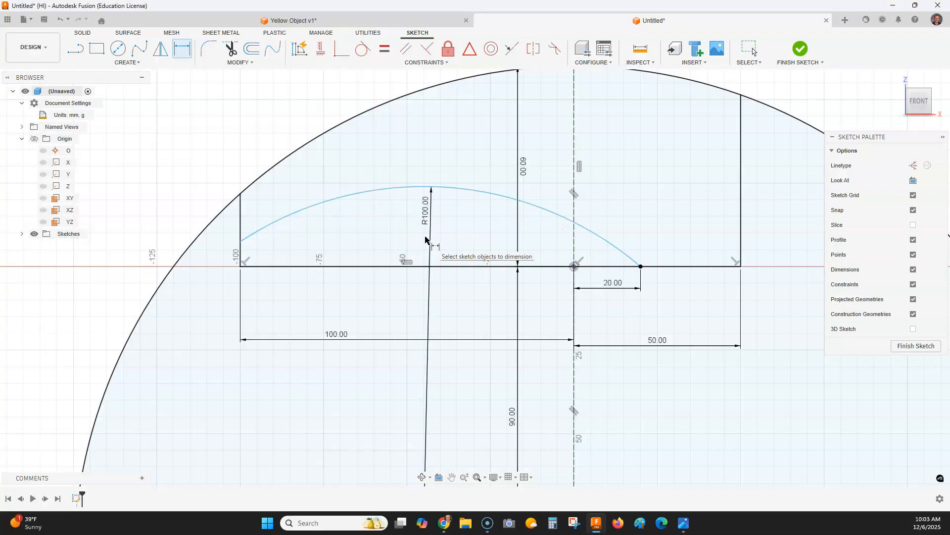
key("Escape")
- Move the R100 arc's claw-end endpoint down the vertical line to about 6.5 mm above the horizontal line
scroll(272, 106, "down", 2)
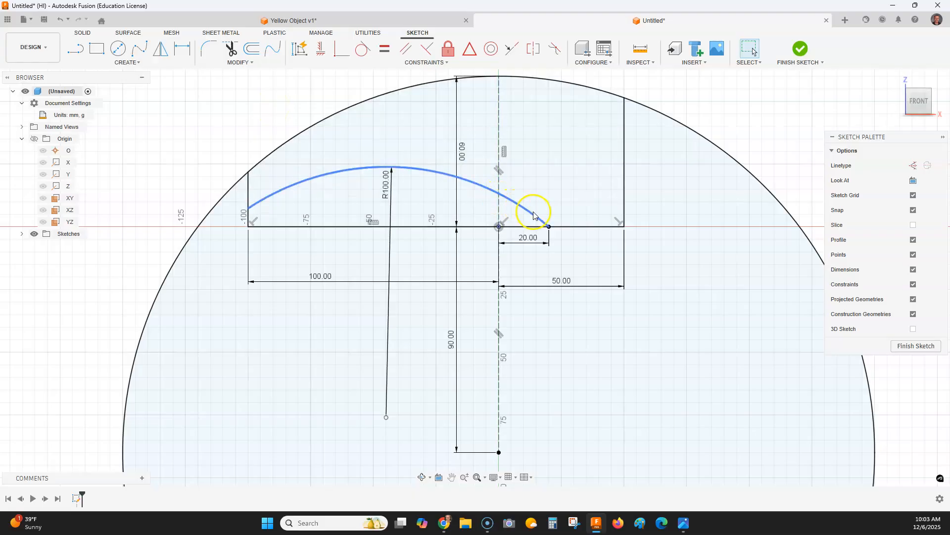
scroll(249, 210, "up", 5)
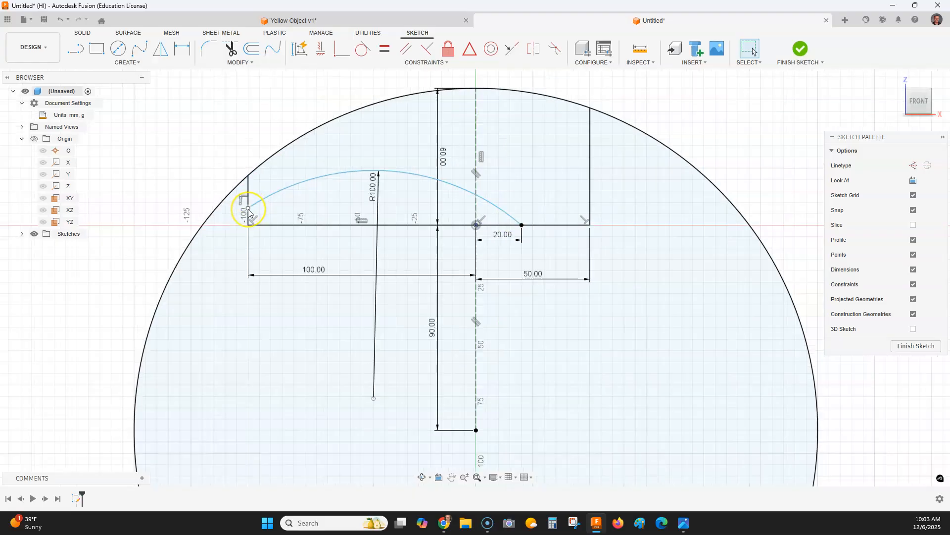
mouse_move(249, 215)
left_mouse_down()
mouse_move(252, 244)
mouse_move(250, 222)
mouse_move(257, 231)
left_mouse_up()
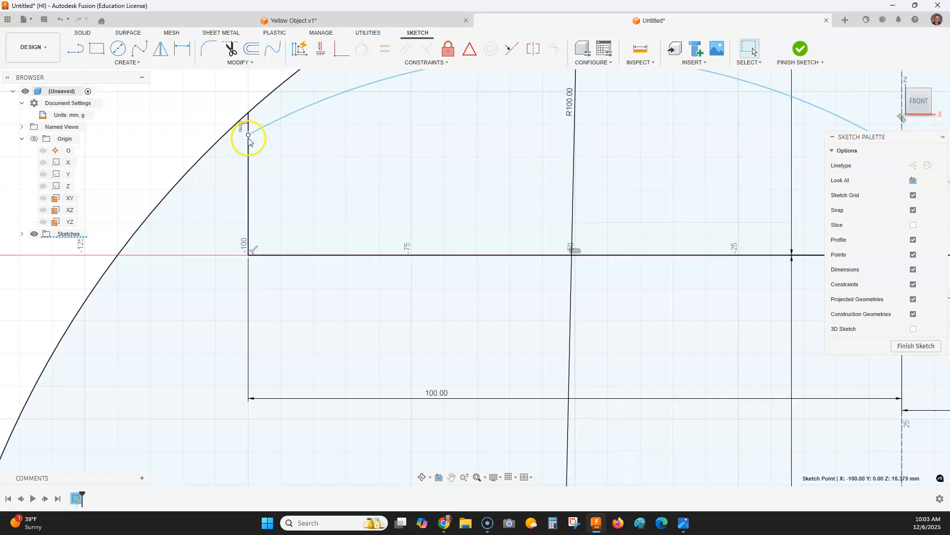
left_click_drag(249, 138, 253, 221)
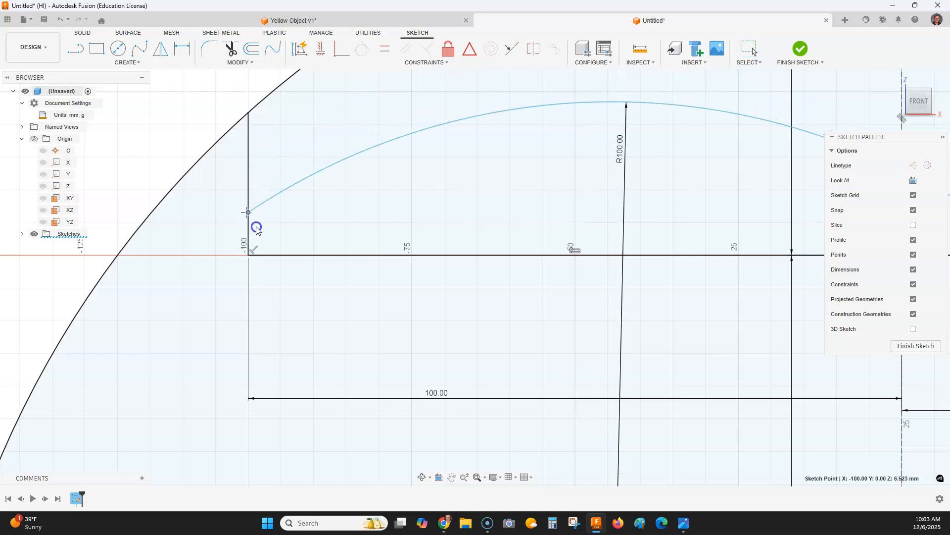
scroll(146, 142, "down", 2)
scroll(146, 143, "down", 2)
middle_click_drag(159, 140, 195, 175)
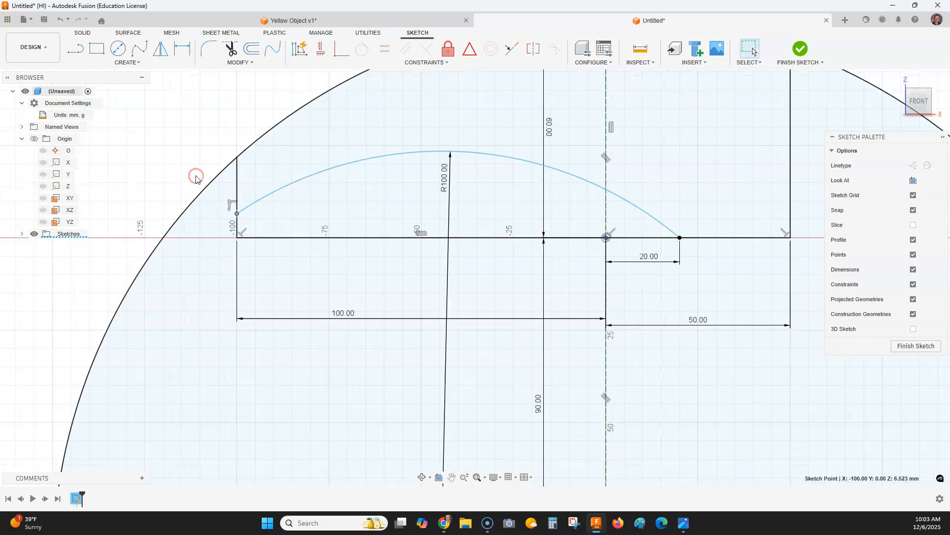
- Compare the side profile with YT4.jpg and trim away the large circle's portion outside the two vertical lines
key("alt+Tab")
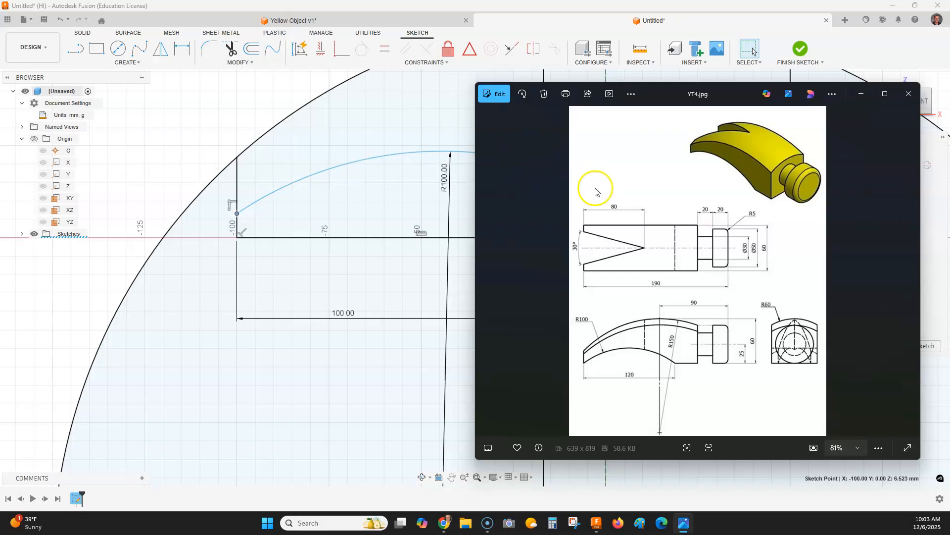
scroll(575, 357, "up", 2)
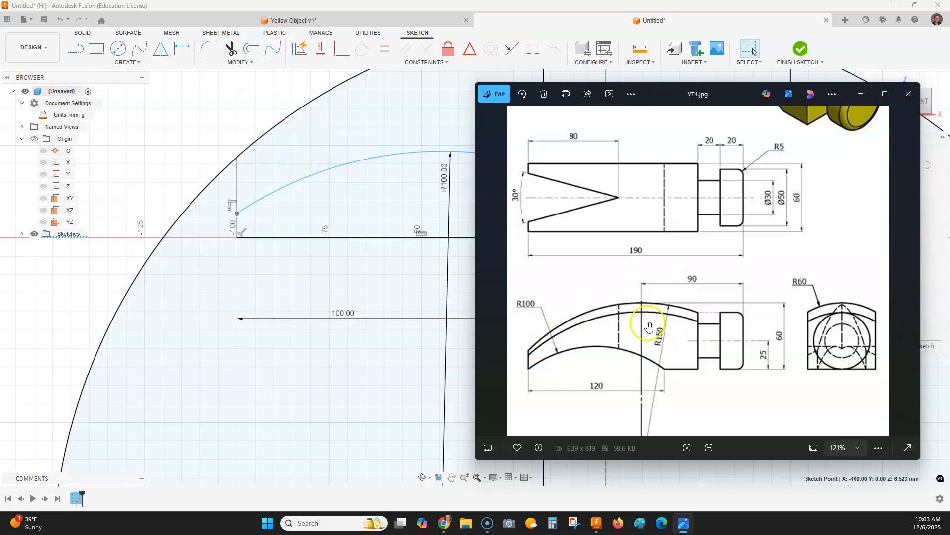
left_click(204, 120)
scroll(238, 127, "down", 5)
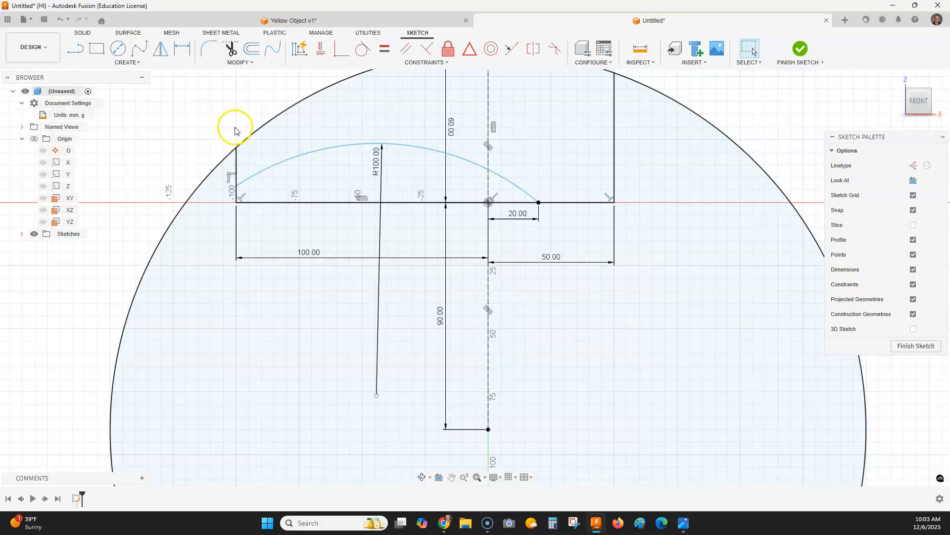
left_click(237, 47)
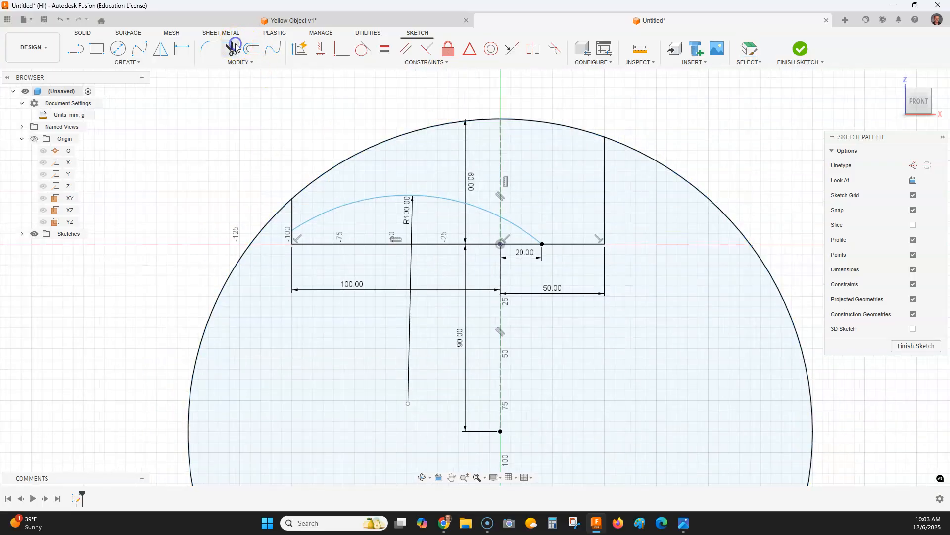
left_click(263, 230)
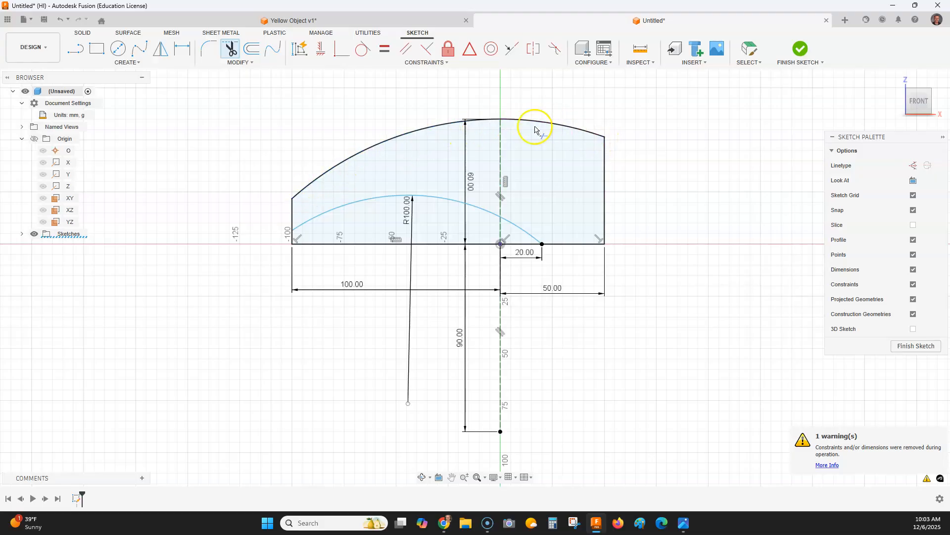
- Trim the part of the claw-end vertical line below the R100 arc and end the Trim command
scroll(296, 242, "up", 3)
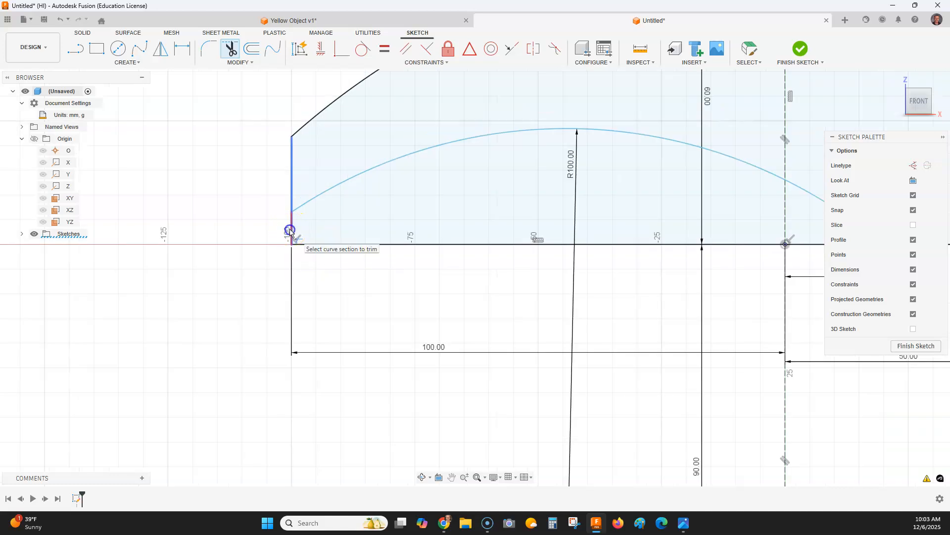
left_click(290, 232)
scroll(691, 250, "down", 2)
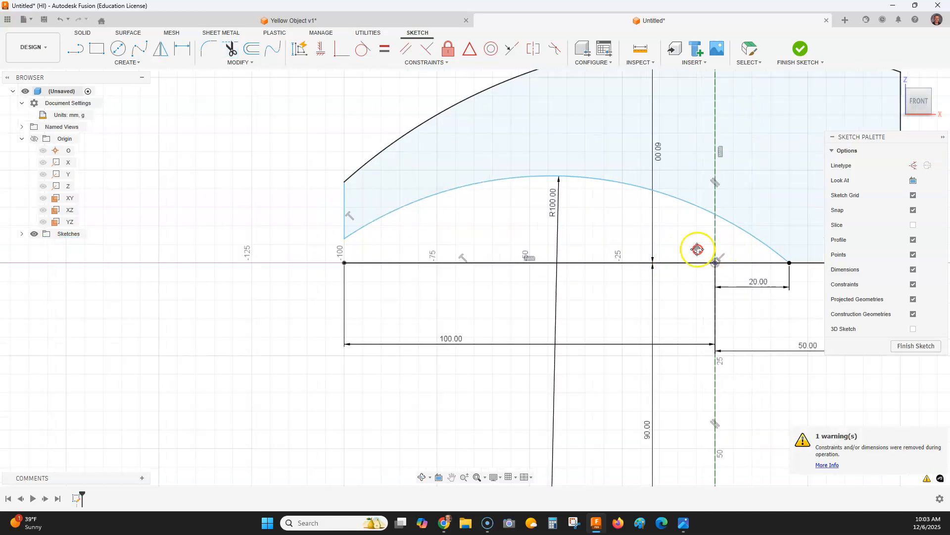
middle_click_drag(698, 249, 597, 259)
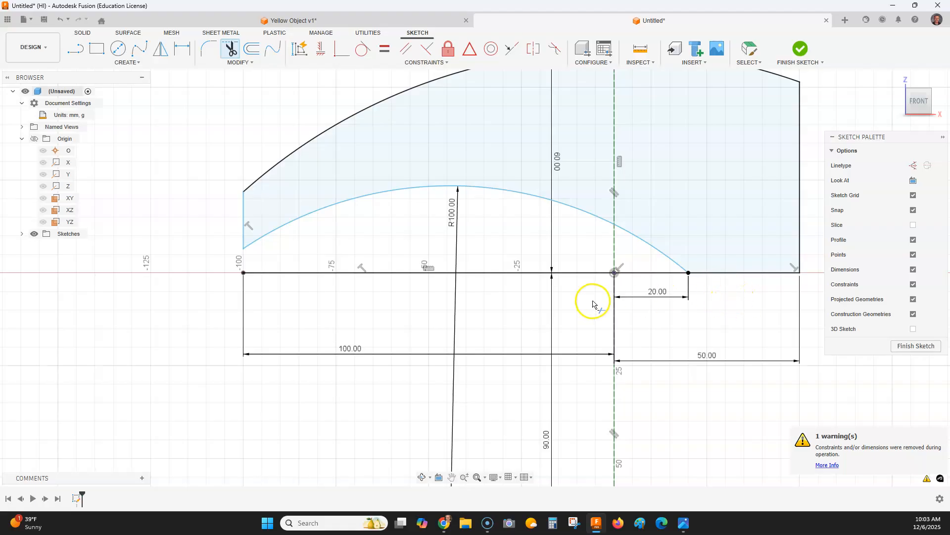
scroll(593, 303, "down", 2)
scroll(489, 297, "up", 1)
middle_click_drag(542, 159, 479, 184)
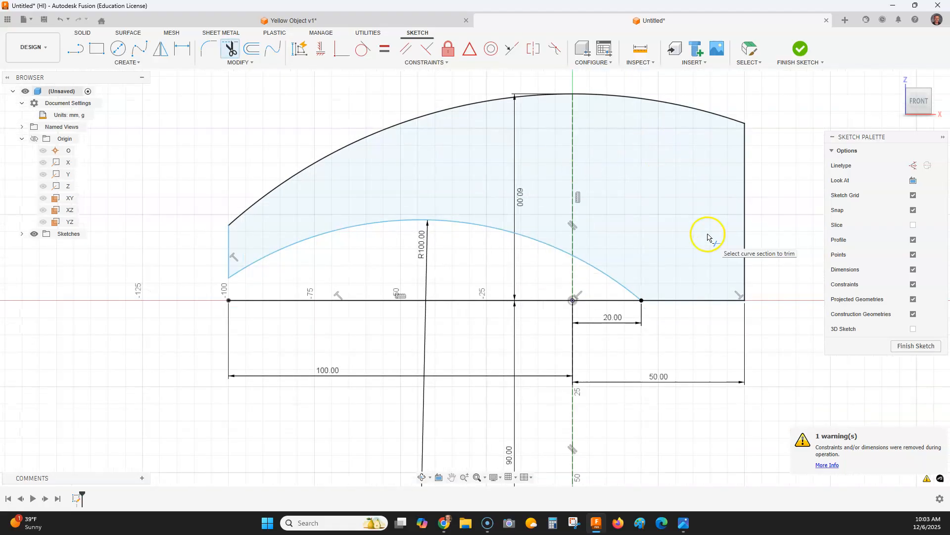
right_click(211, 131)
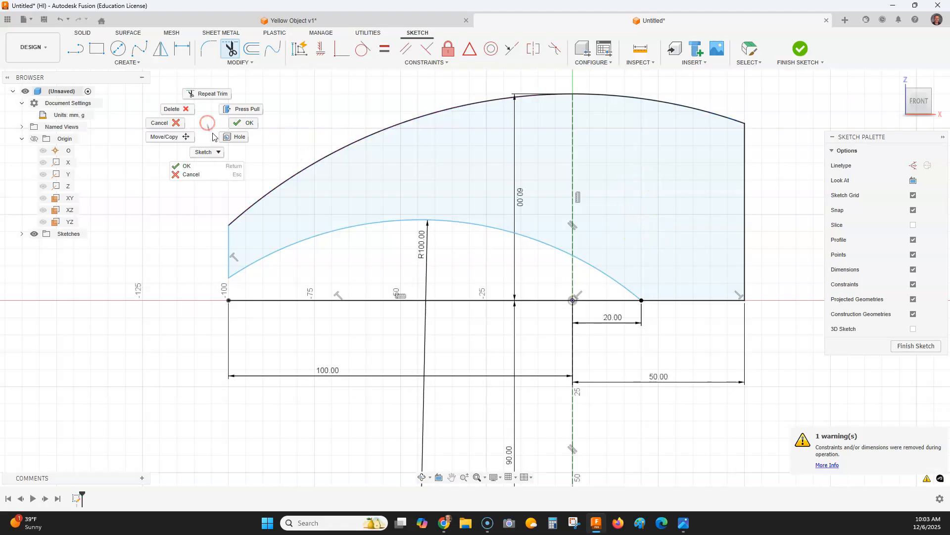
left_click(176, 124)
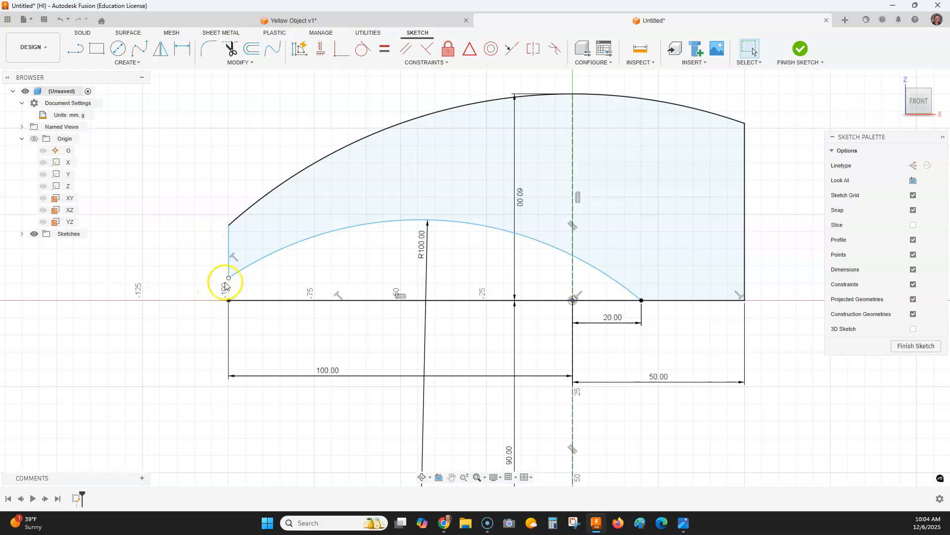
scroll(225, 286, "down", 2)
left_click(294, 291)
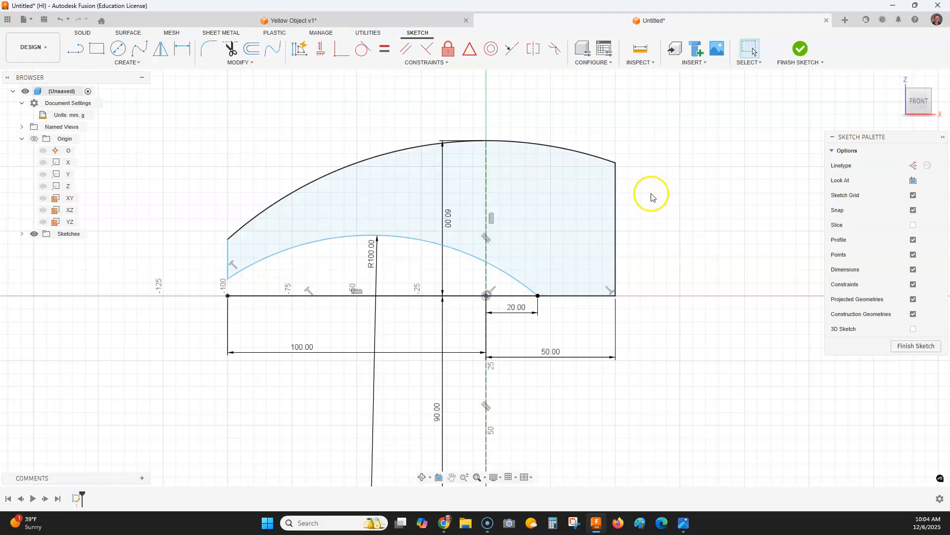
middle_click_drag(698, 182, 709, 232)
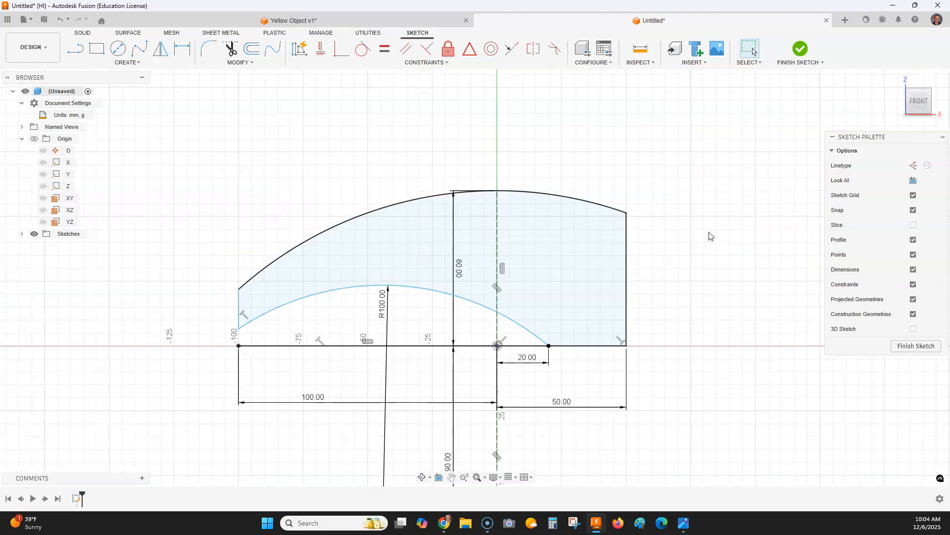
- Finish the side-profile sketch, check the head's width in YT4.jpg and extrude the closed profile 60 mm as a new body
left_click(801, 49)
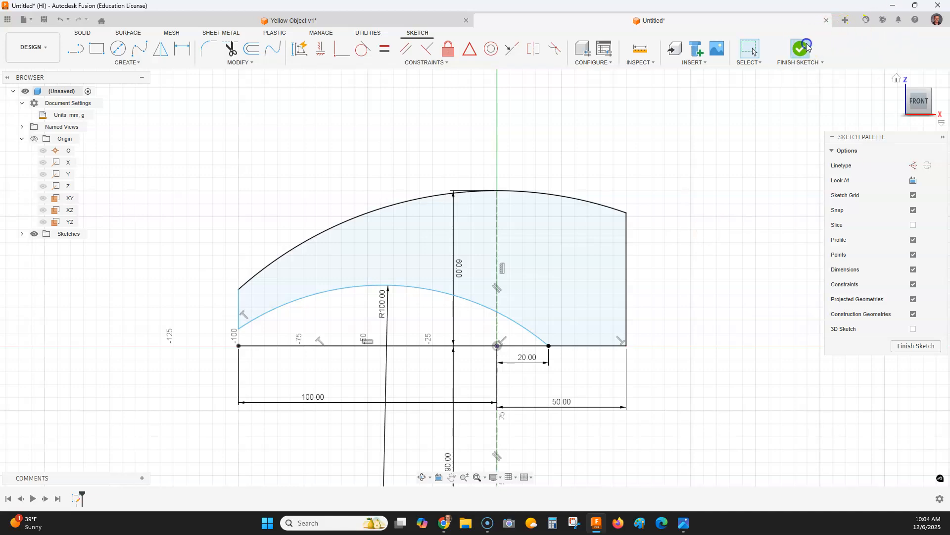
left_click(895, 81)
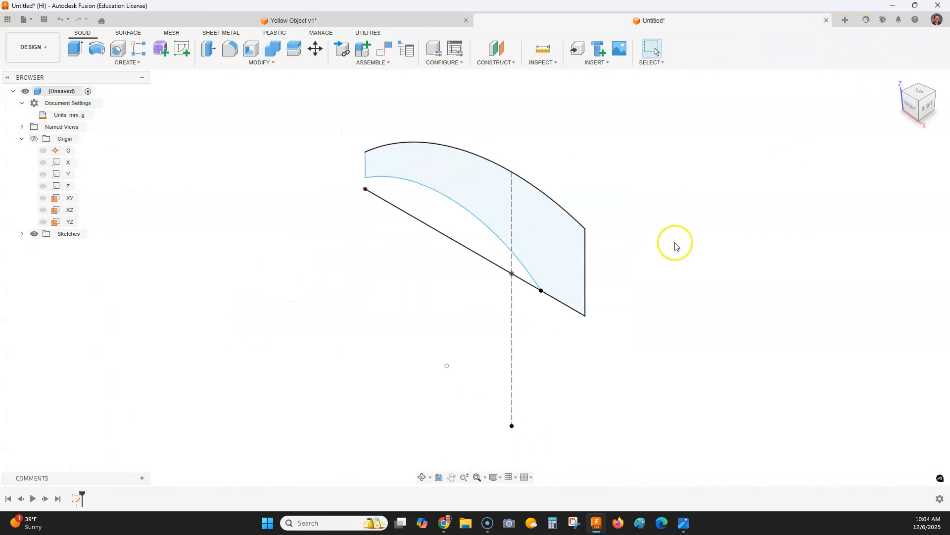
key("alt+Tab")
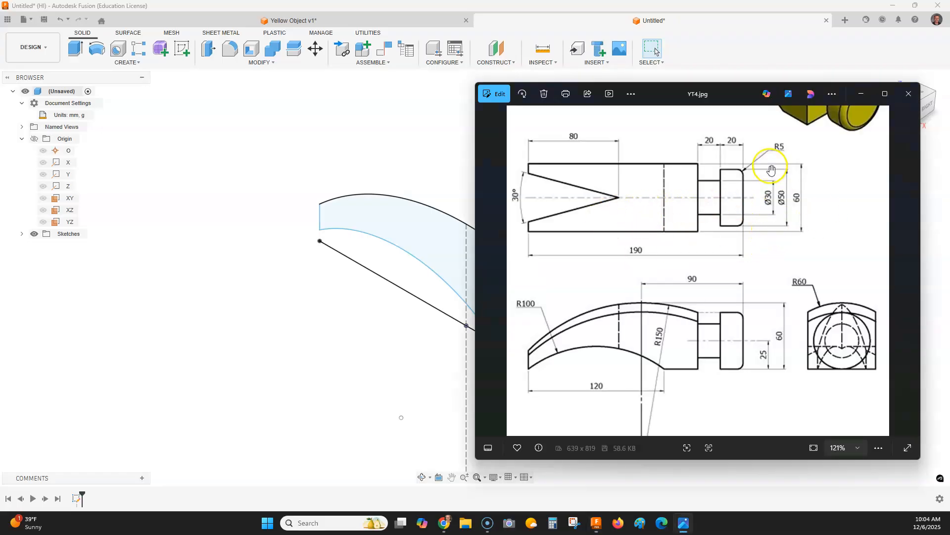
left_click(74, 47)
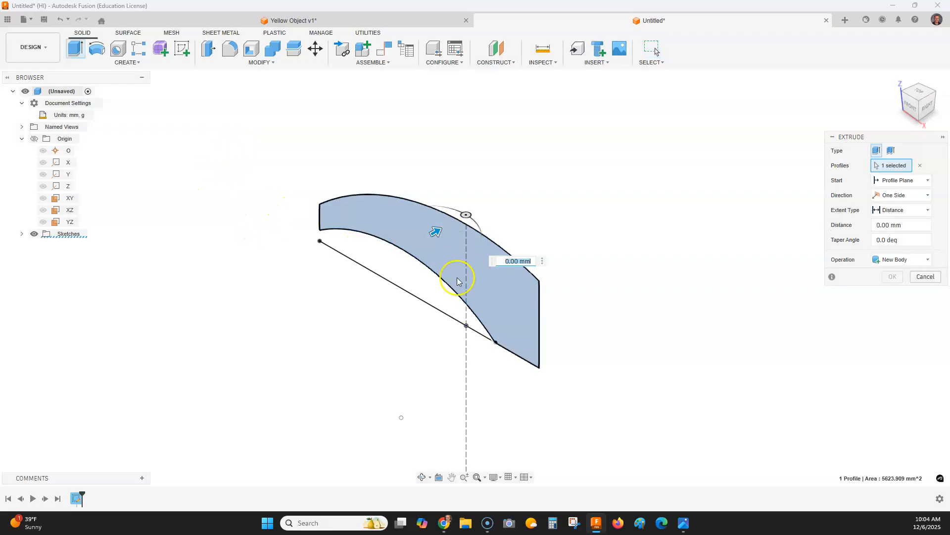
type("60")
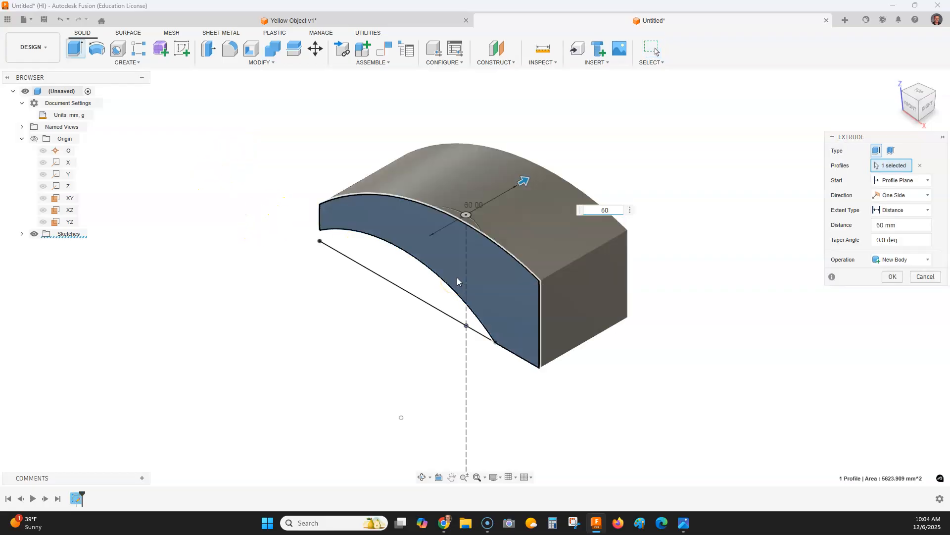
key("Return")
- Check the end view in YT4.jpg and start a sketch on the flat end face opposite the claw
middle_click_drag(449, 272, 390, 299)
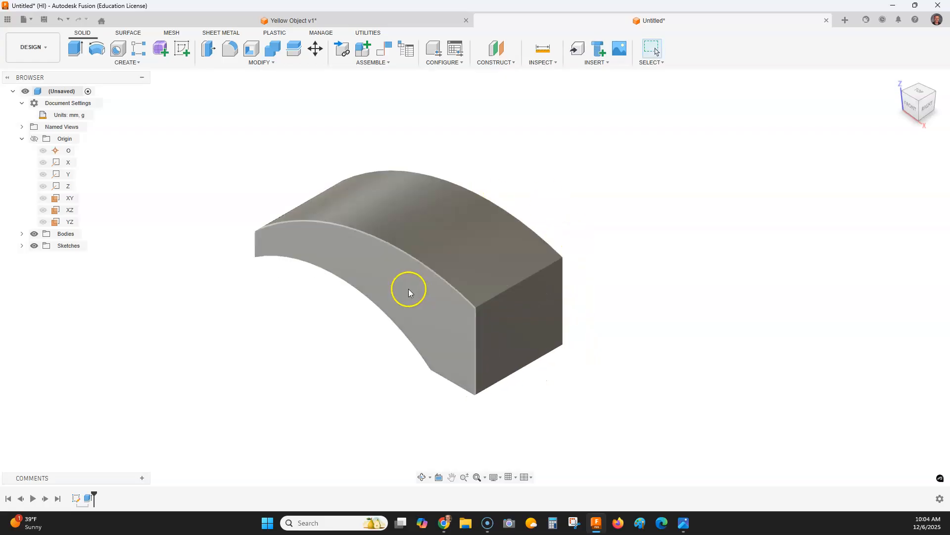
left_click(928, 110)
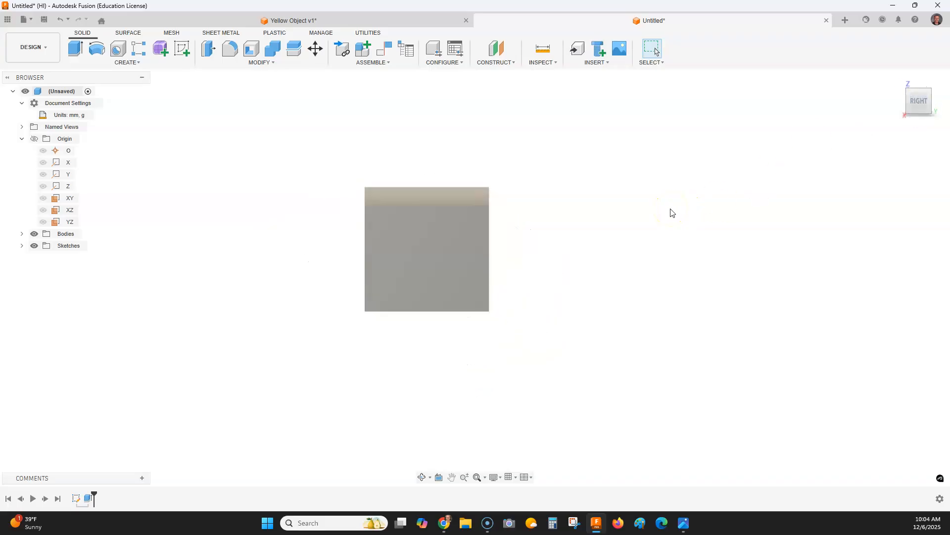
middle_click_drag(403, 205, 354, 232)
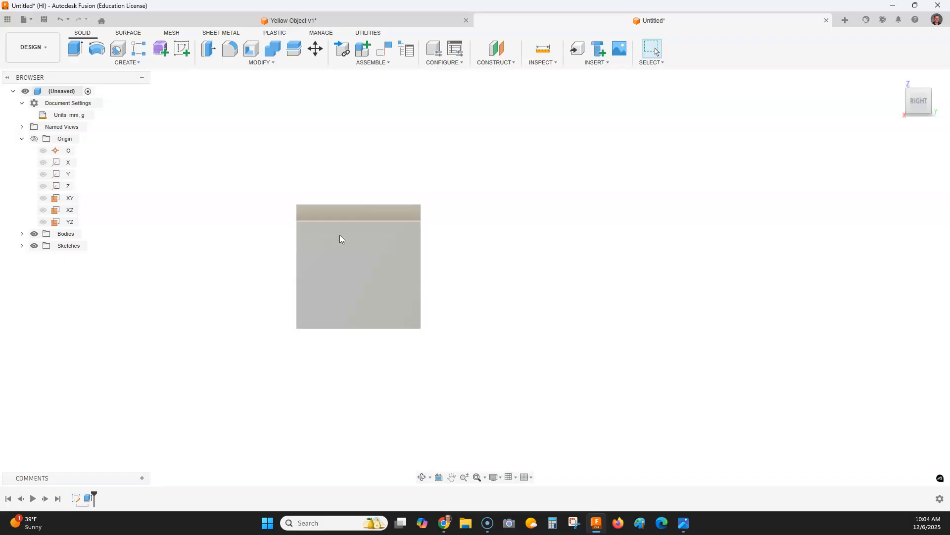
key("alt+Tab")
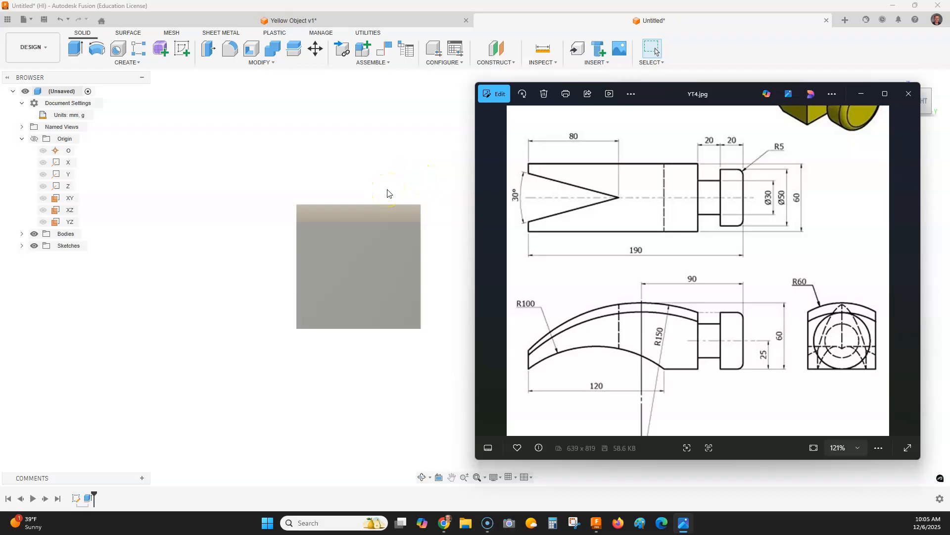
left_click(182, 48)
left_click(304, 280)
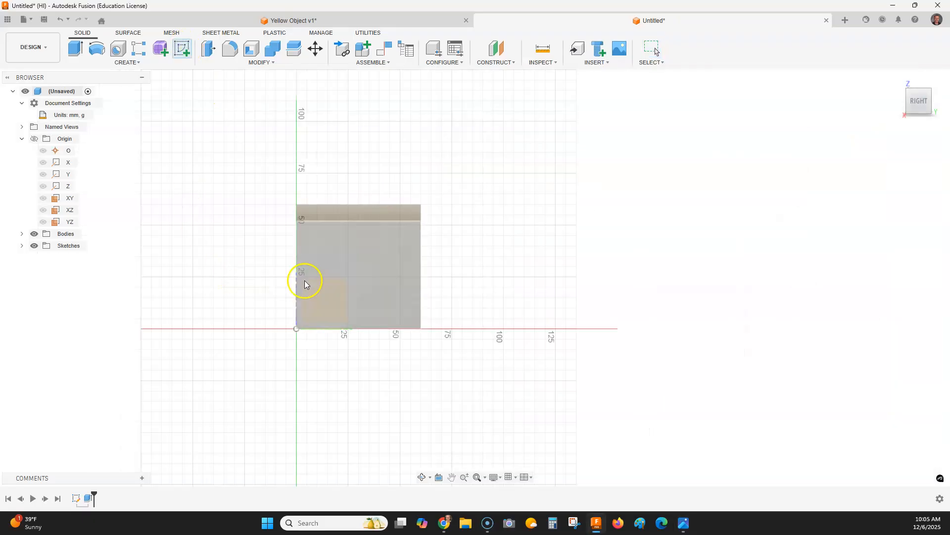
left_click(361, 273)
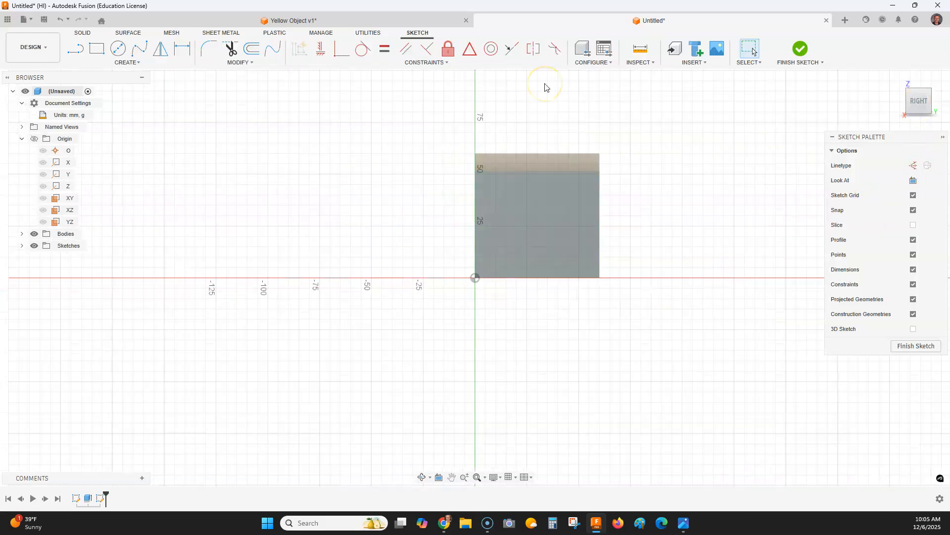
- Project the flat end face and the curved top face into the sketch
key("p")
left_click(552, 194)
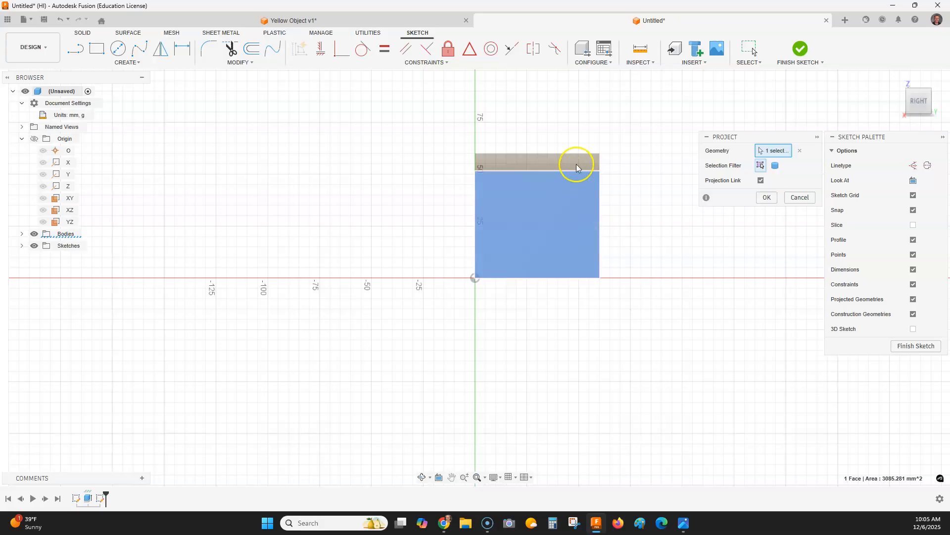
left_click(557, 161)
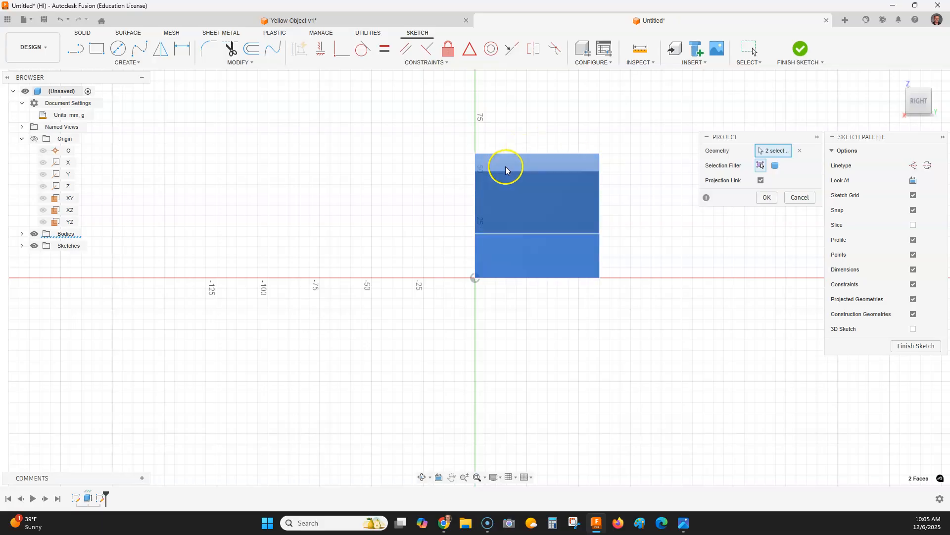
left_click(763, 198)
middle_click_drag(670, 244, 765, 260)
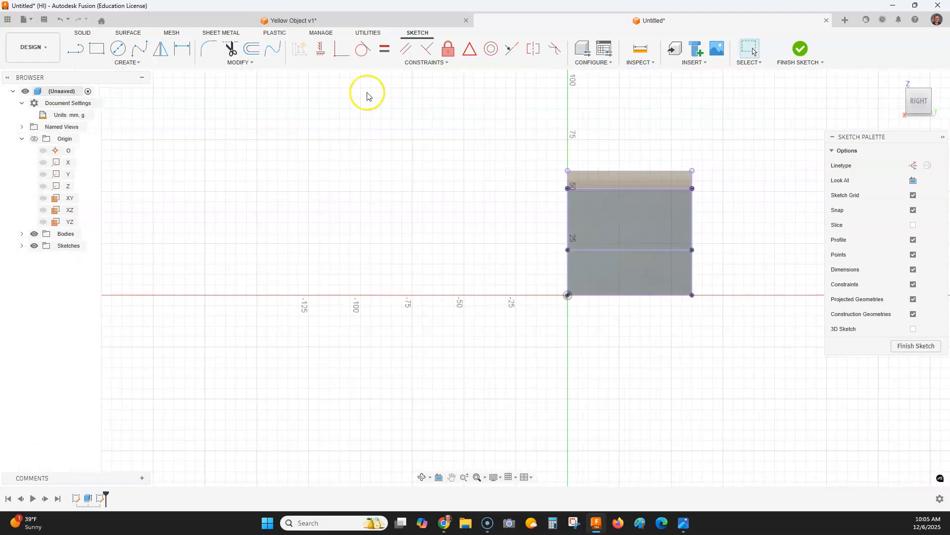
- Place a sketch point at the midpoint of the end face's upper edge
left_click(178, 62)
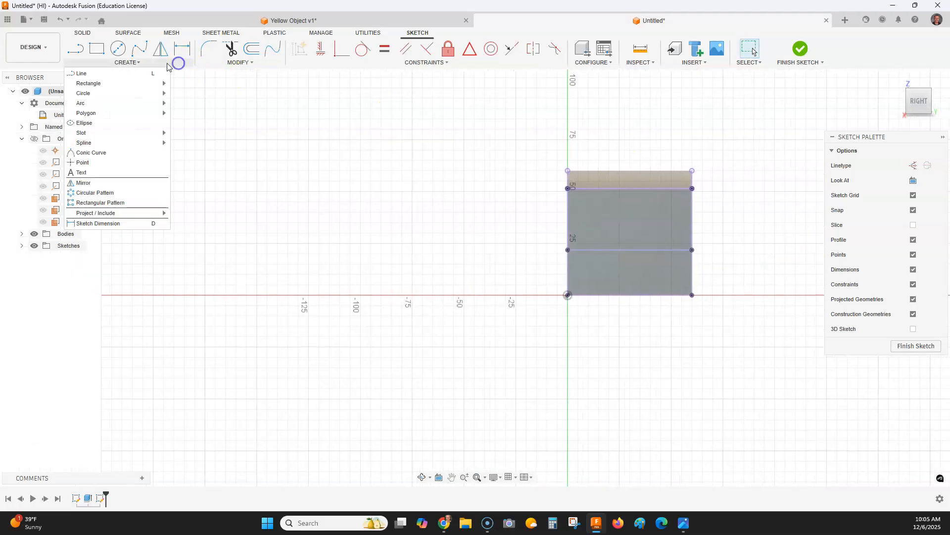
left_click(115, 162)
scroll(638, 223, "up", 5)
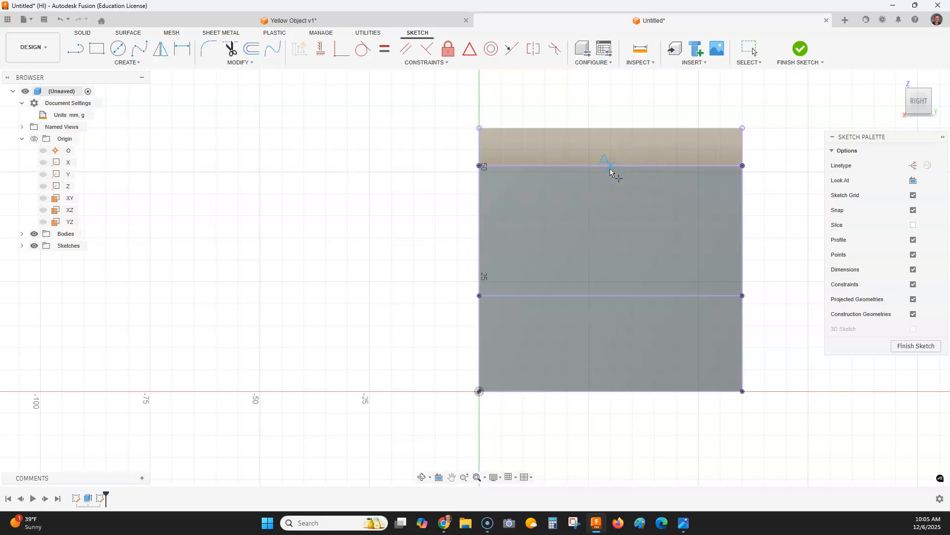
scroll(526, 257, "down", 4)
right_click(423, 164)
left_click(449, 164)
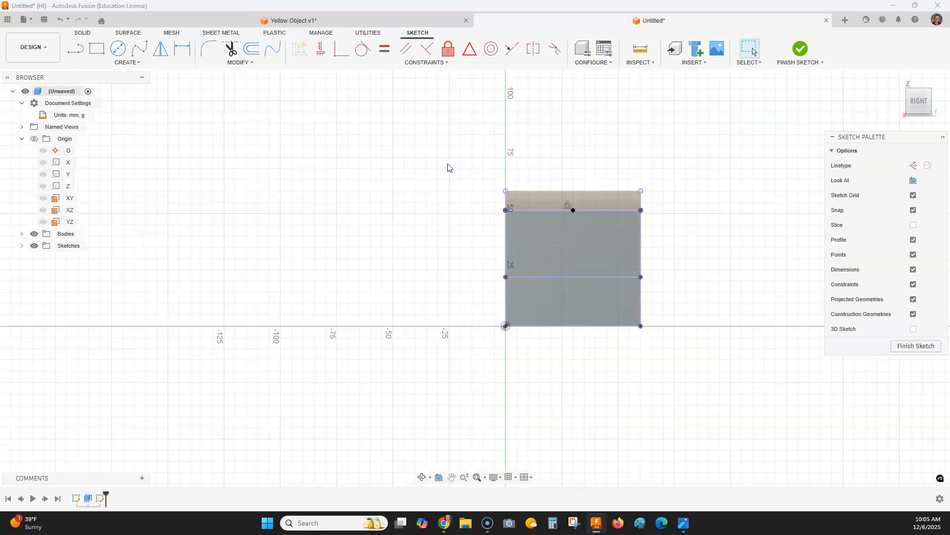
- Check the crown radius in YT4.jpg and sketch a 120 mm diameter circle in empty space beside the end face
key("alt+Tab")
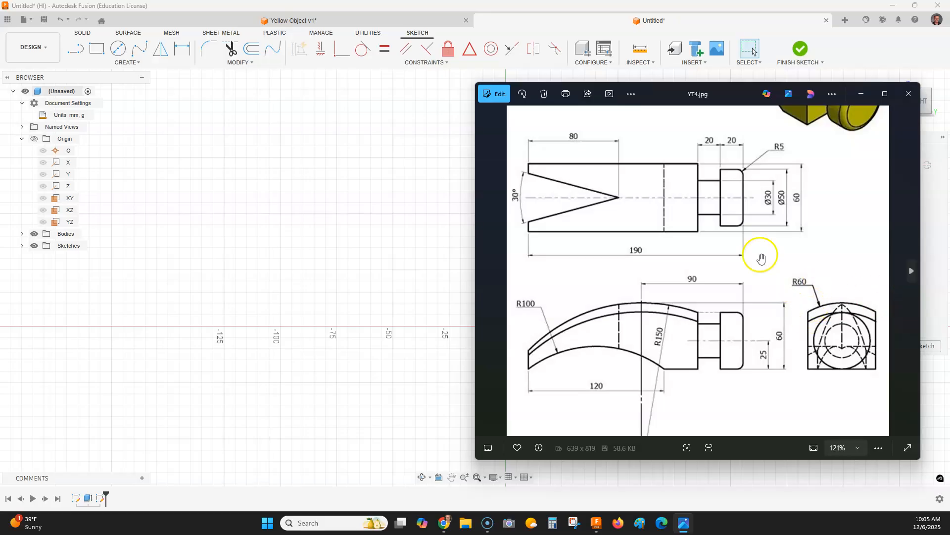
left_click(329, 207)
mouse_move(341, 230)
middle_mouse_down()
mouse_move(564, 259)
mouse_move(552, 265)
middle_mouse_up()
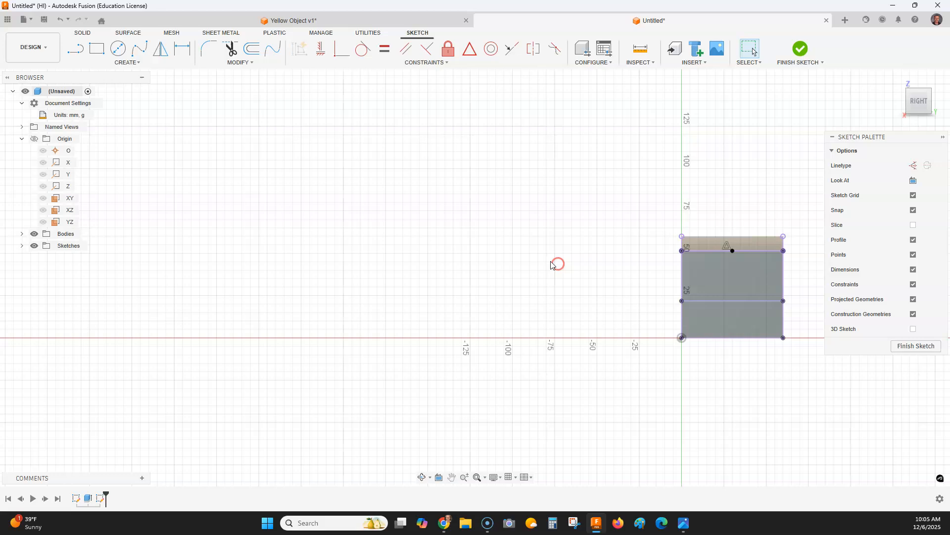
left_click(118, 49)
left_click(360, 193)
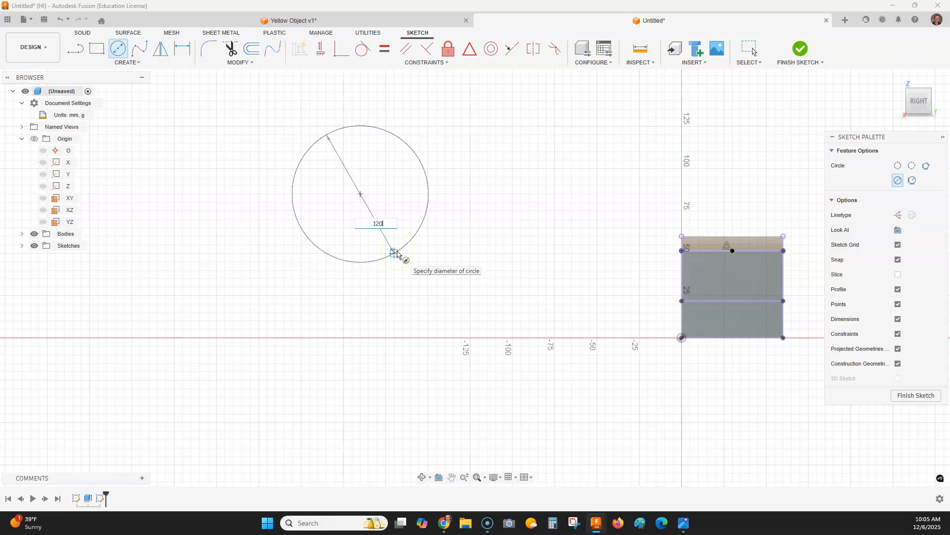
key("Return")
key("Escape")
middle_click_drag(566, 102, 554, 136)
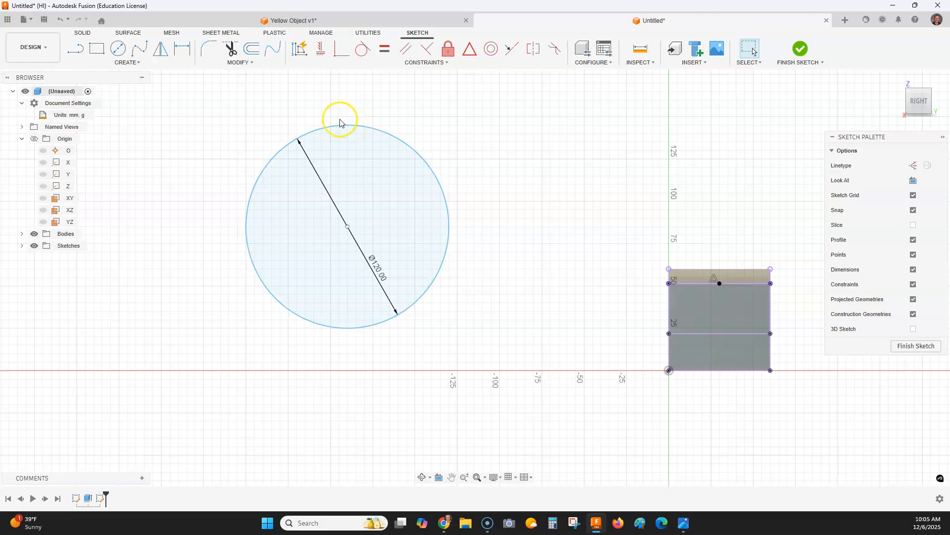
- Place a sketch point on the 120 mm circle's topmost spot, directly above its centre
left_click(128, 63)
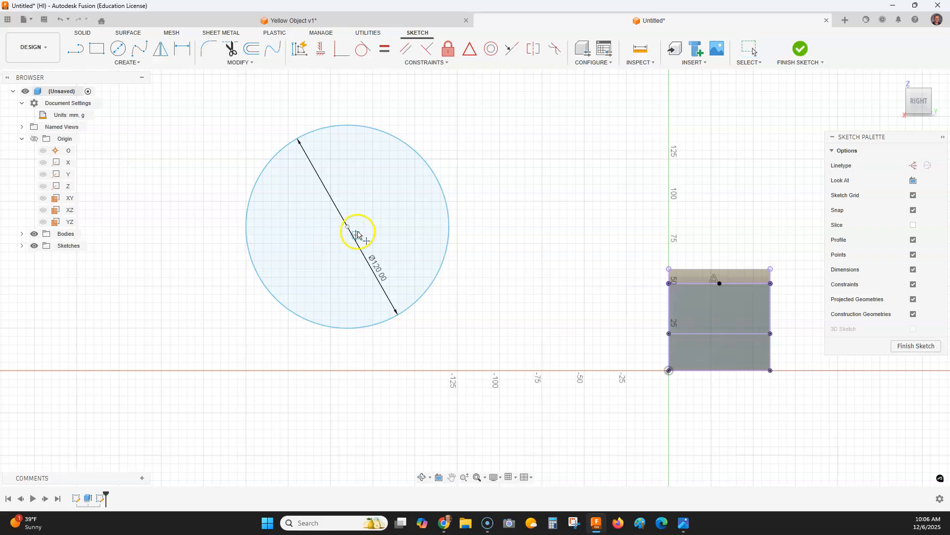
scroll(354, 226, "up", 2)
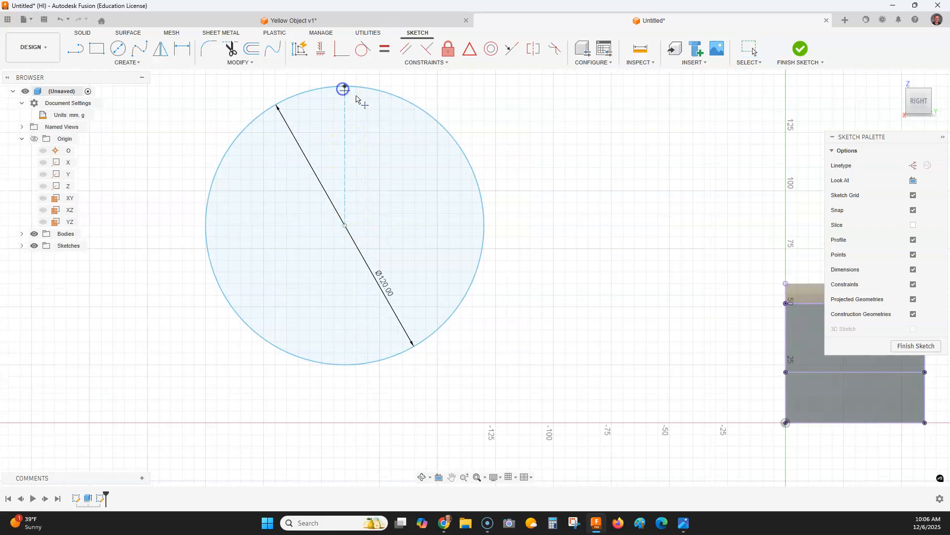
scroll(356, 99, "down", 2)
right_click(515, 140)
middle_click_drag(688, 153, 609, 156)
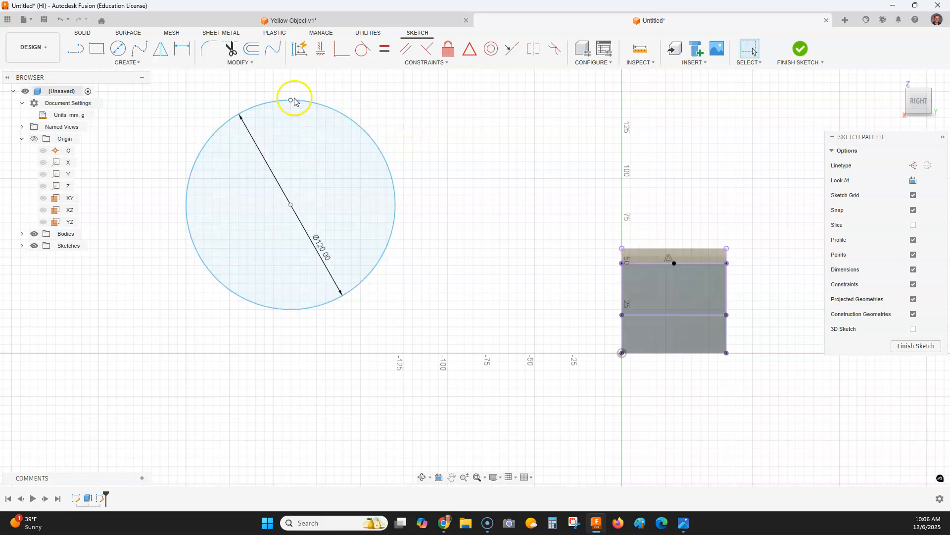
middle_click_drag(431, 121, 430, 132)
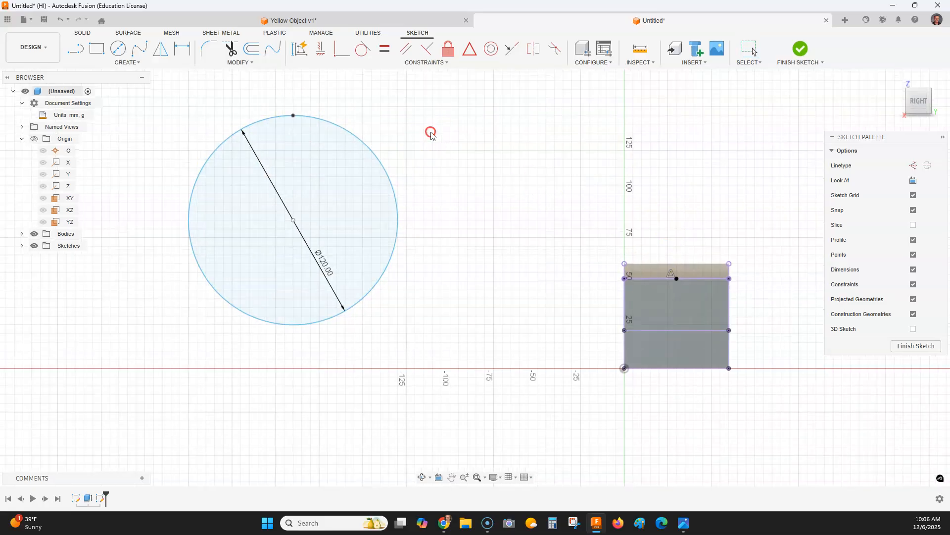
- Move the circle with its points using Point to Point, from its topmost point to the midpoint of the end face's upper edge
left_click(248, 63)
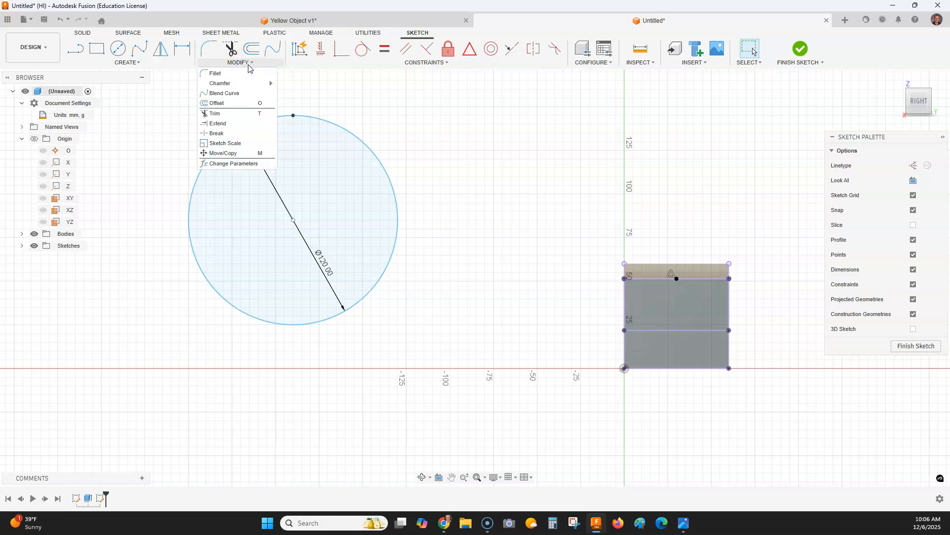
left_click(240, 153)
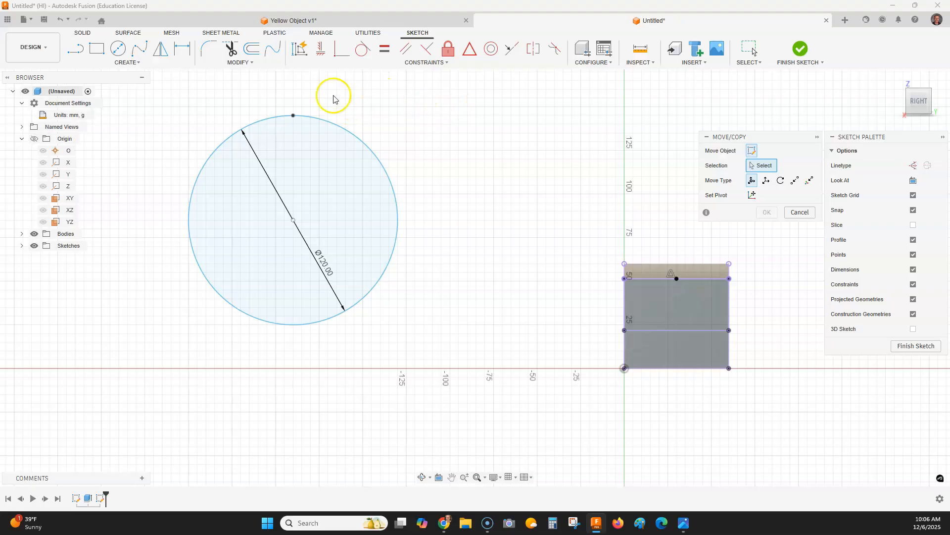
left_click_drag(462, 88, 168, 349)
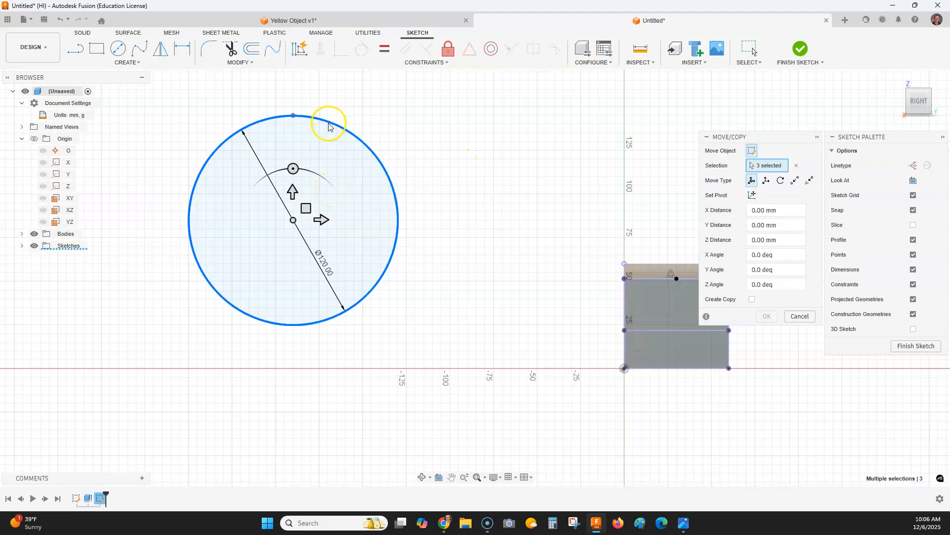
left_click(796, 181)
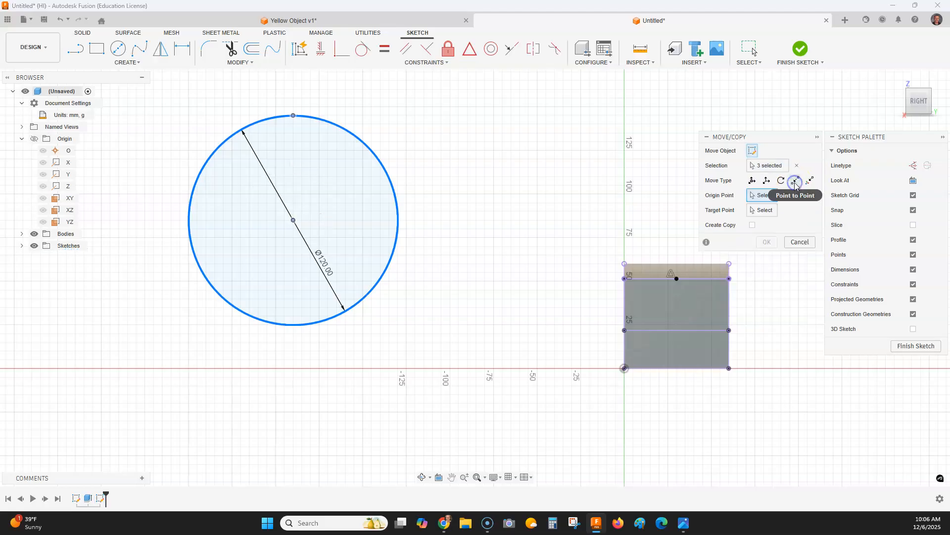
left_click(294, 115)
left_click(677, 279)
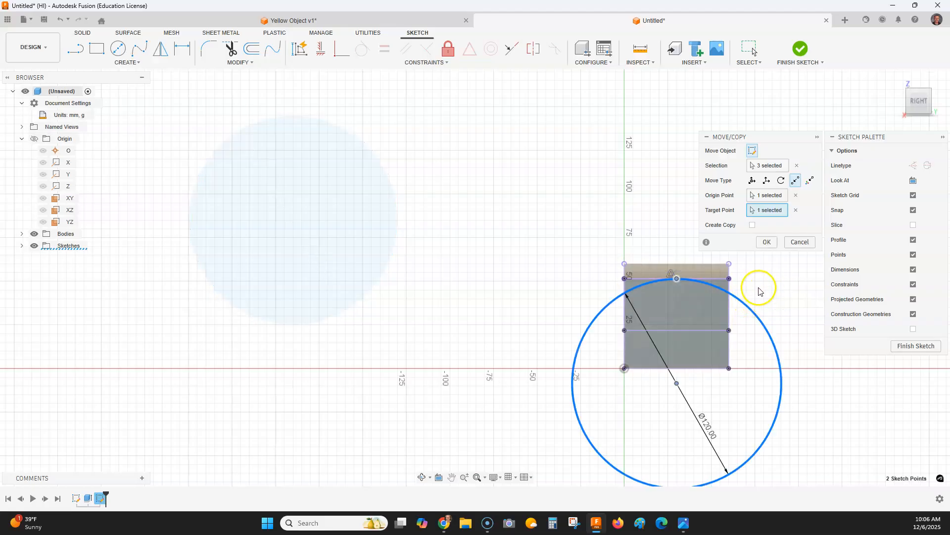
scroll(745, 291, "up", 3)
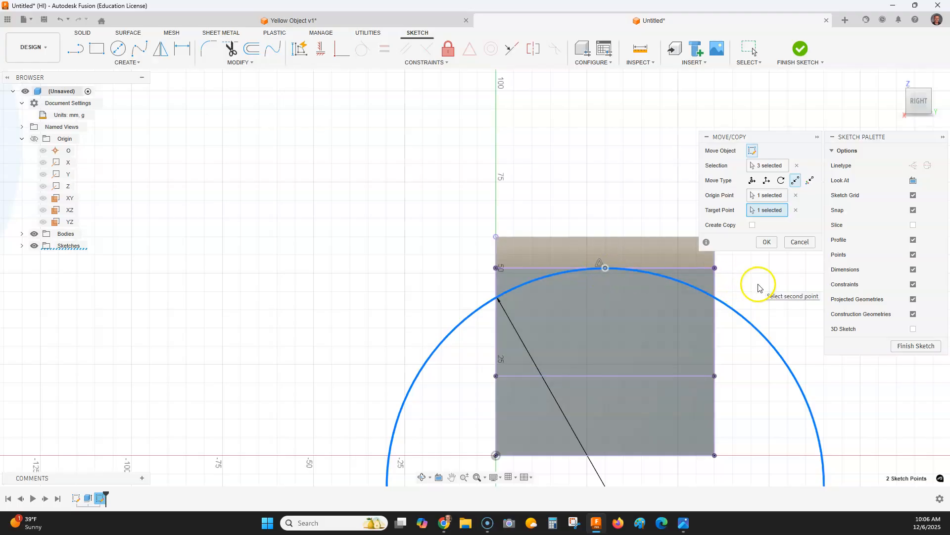
left_click(767, 242)
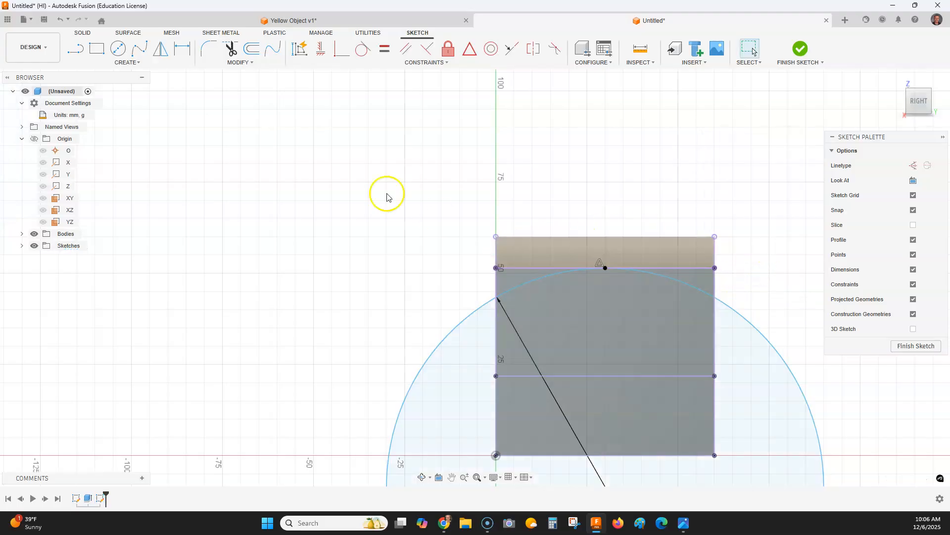
- Draw vertical lines from both upper corners of the end face down to the circle, plus a line joining the two corners
left_click(75, 48)
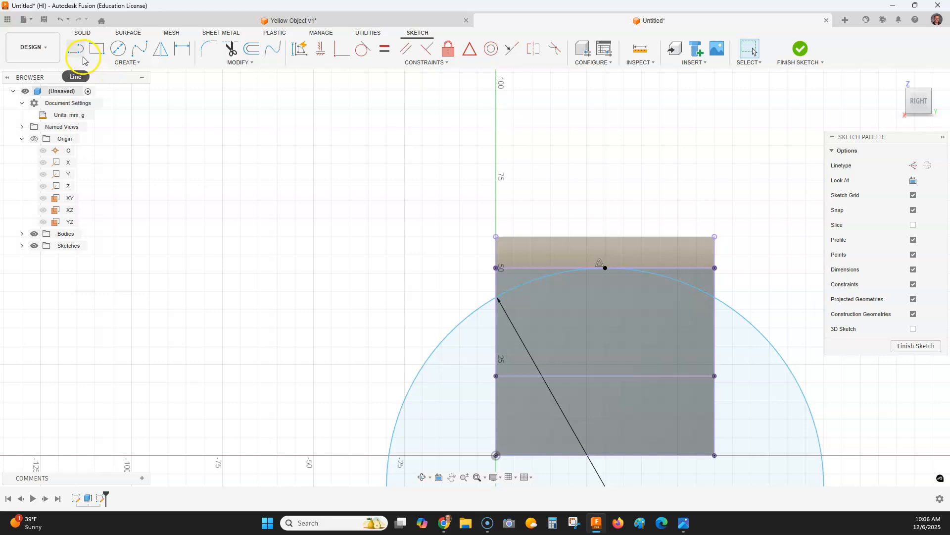
left_click(497, 268)
left_click(497, 297)
left_click(715, 268)
left_click(714, 297)
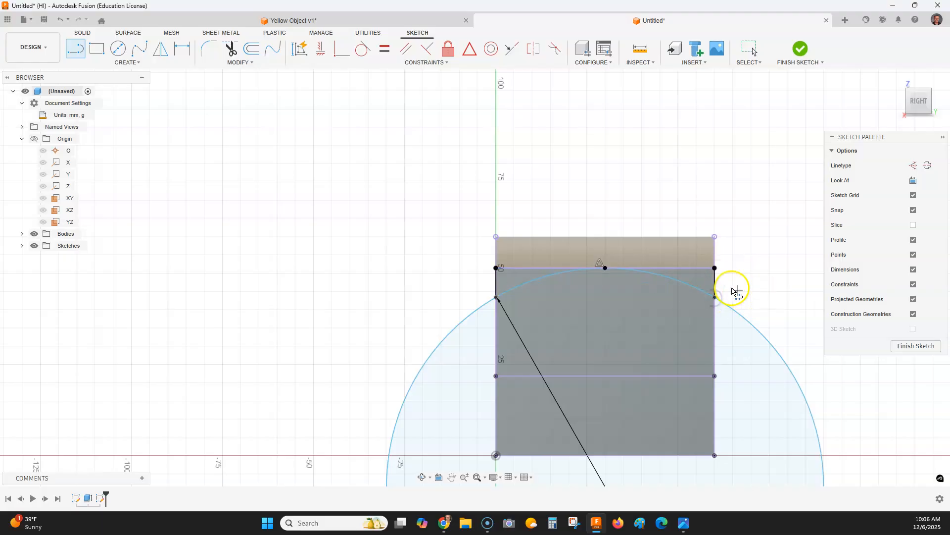
left_click_drag(714, 268, 499, 272)
key("Escape")
- Trim the 120 mm circle to the arc within the end face and finish the sketch
left_click(230, 49)
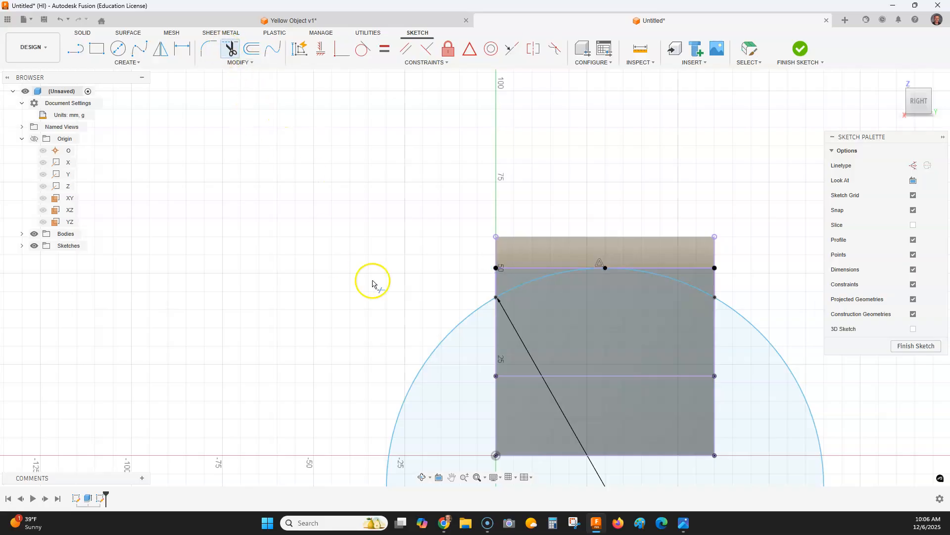
left_click(457, 322)
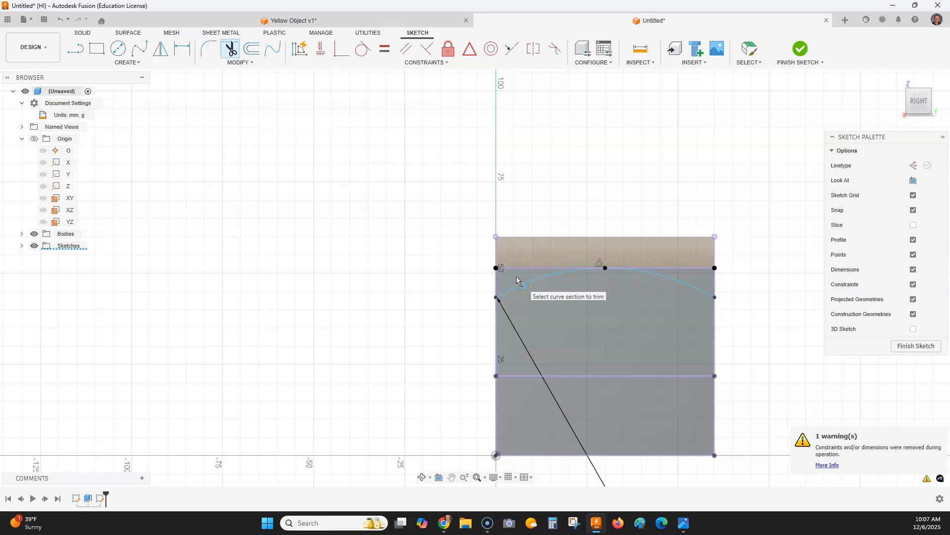
left_click(896, 78)
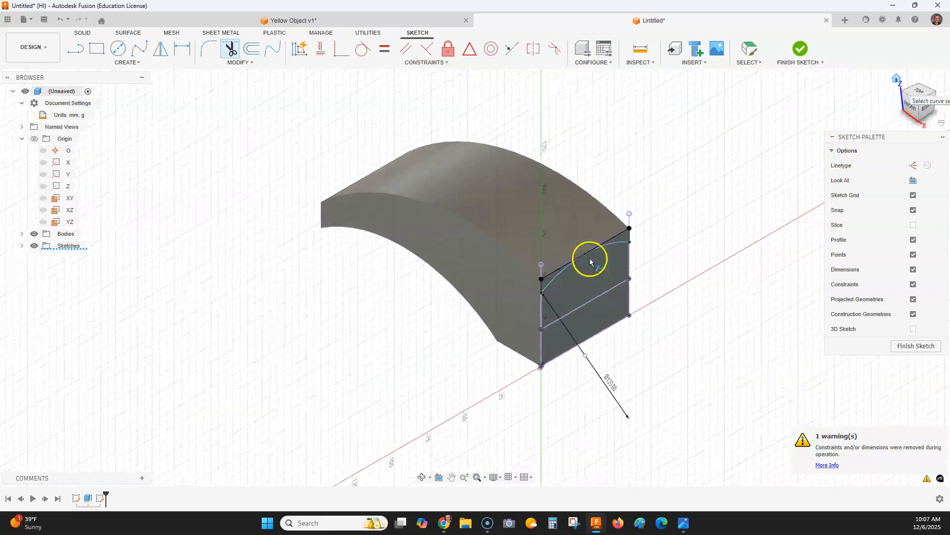
scroll(554, 296, "up", 5)
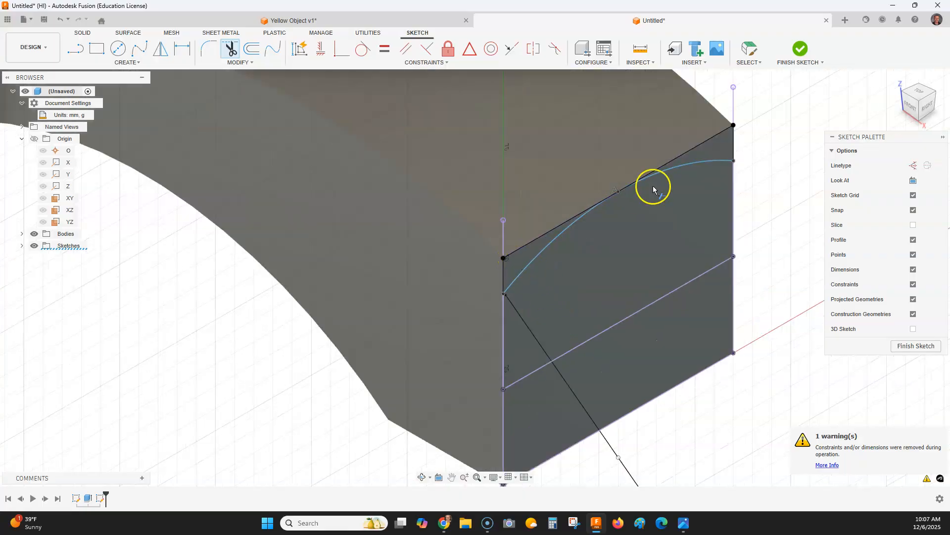
scroll(708, 151, "down", 4)
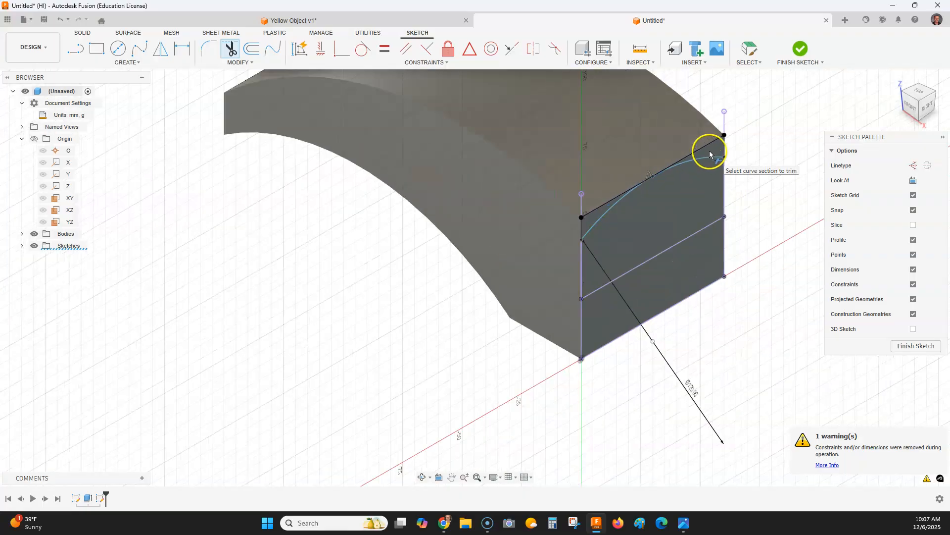
left_click(798, 51)
middle_click_drag(798, 110, 760, 177)
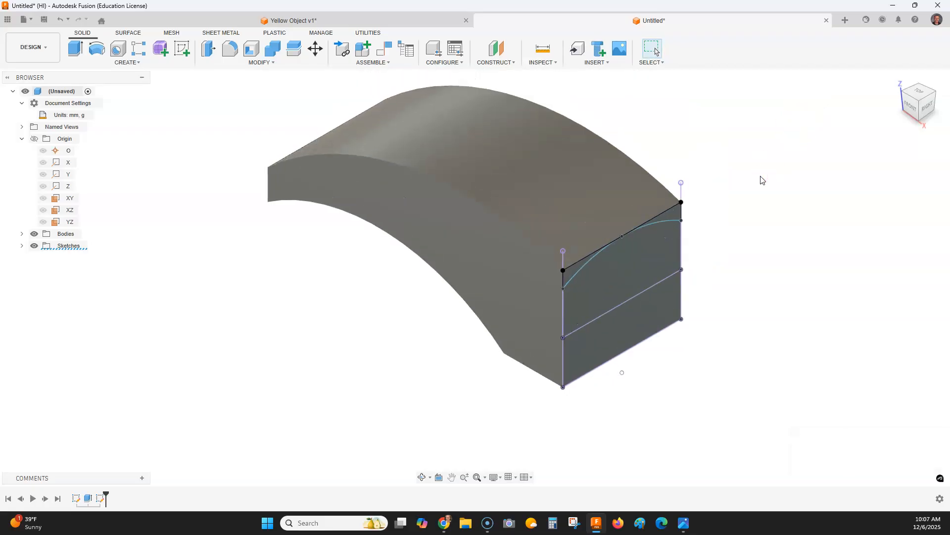
- Consult YT4.jpg and set up a Sweep cut of both corner profiles above the arc, following the body's curved upper side edge
key("alt+Tab")
scroll(714, 172, "up", 4)
scroll(721, 186, "down", 6)
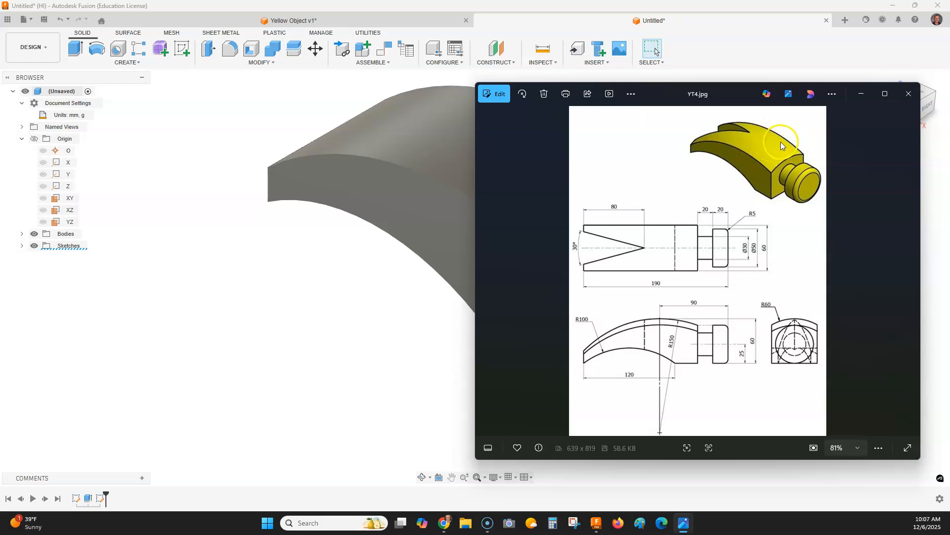
left_click(267, 127)
left_click(138, 63)
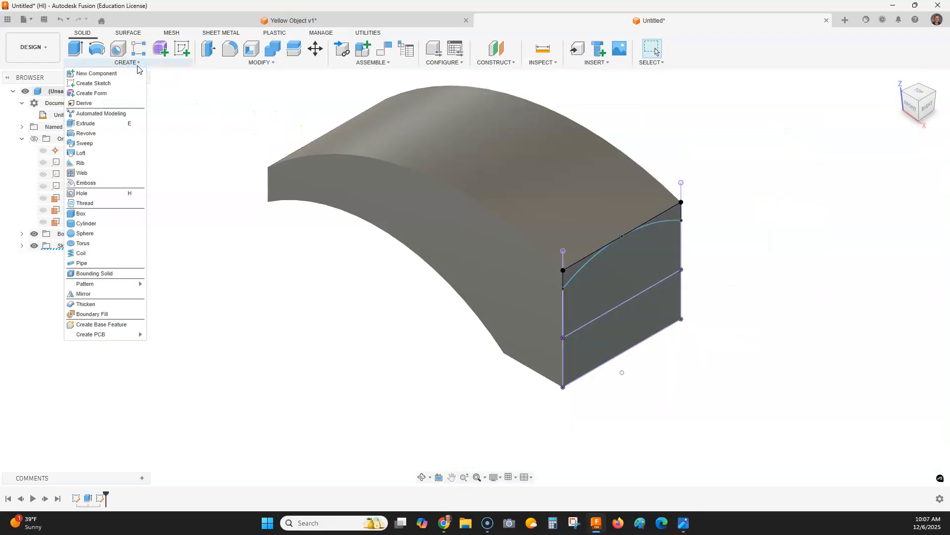
left_click(106, 143)
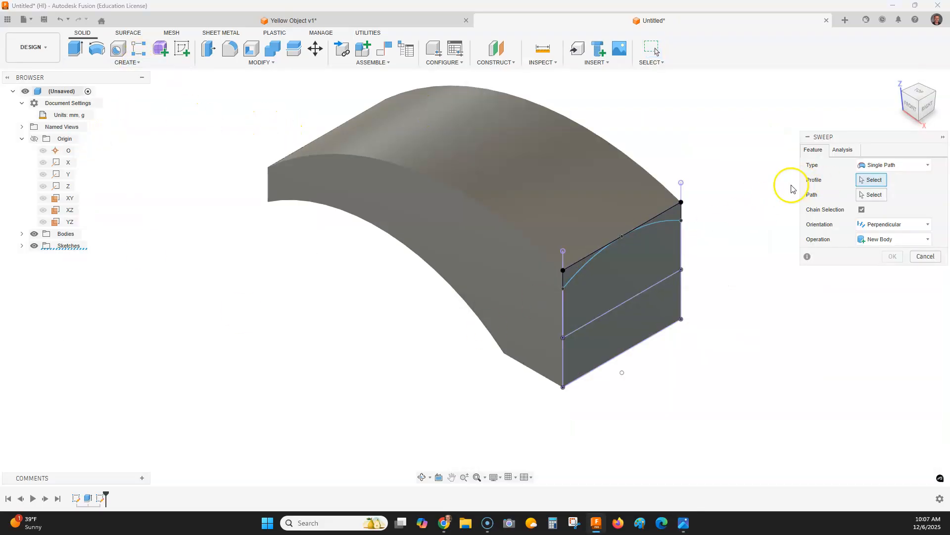
scroll(753, 212, "up", 3)
left_click(623, 214)
left_click(478, 292)
left_click(866, 197)
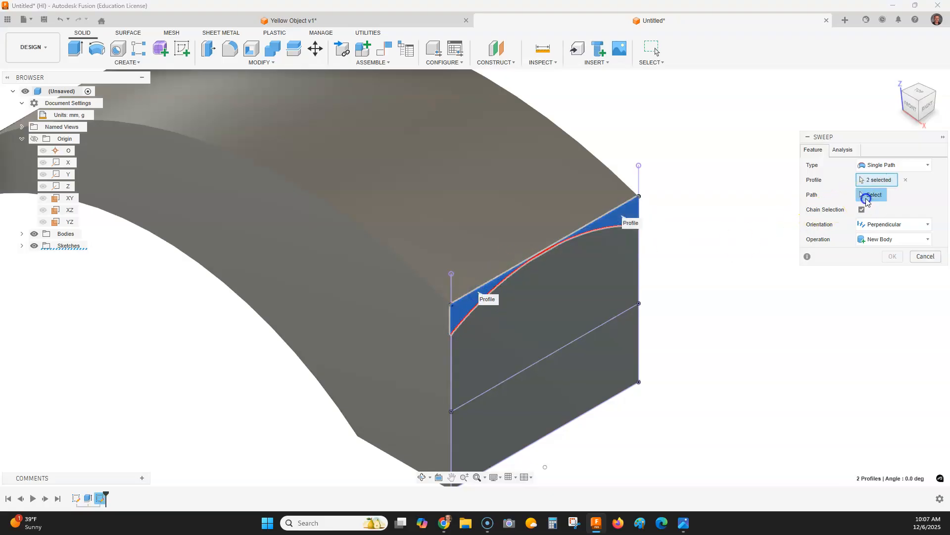
left_click(421, 280)
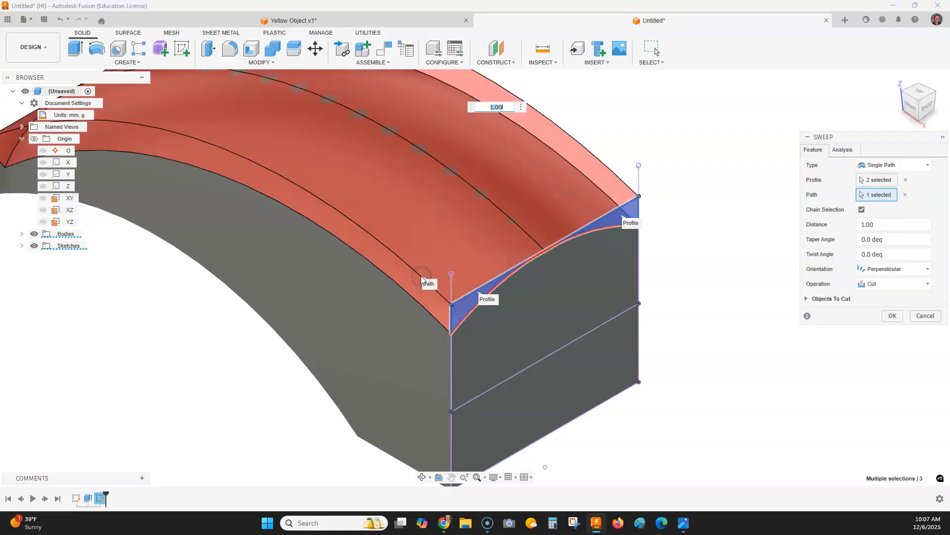
scroll(421, 279, "down", 2)
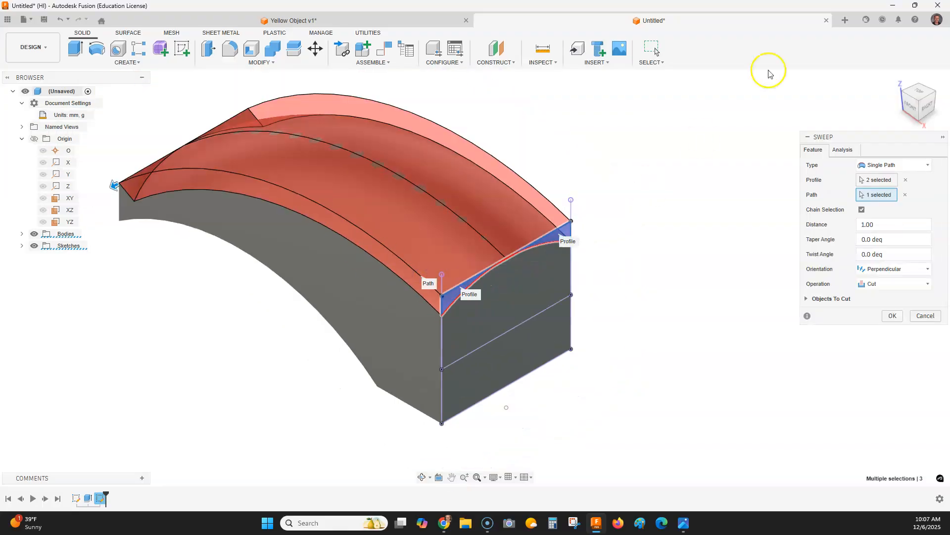
- Extend the sweep cut past the claw tip to a distance of 1.194 and complete it
left_click(911, 104)
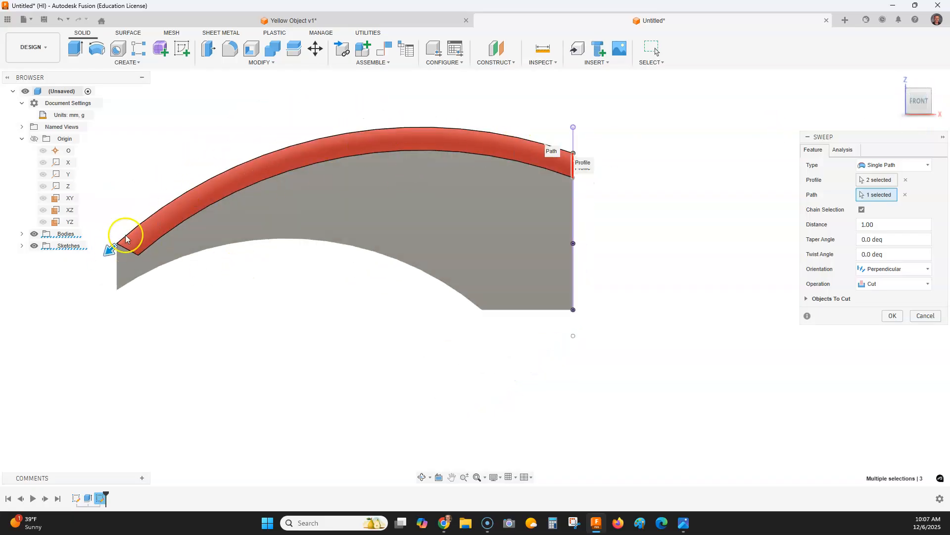
left_click_drag(110, 249, 35, 305)
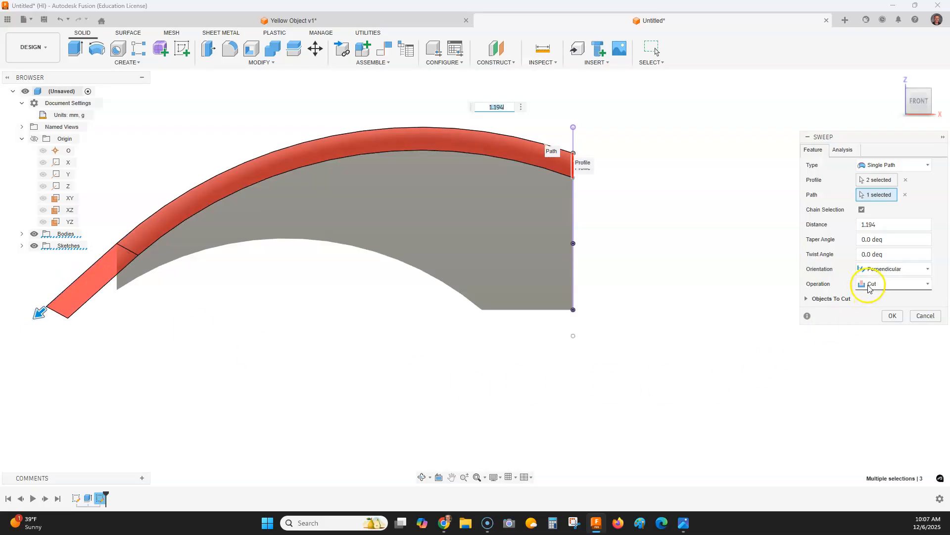
left_click(893, 316)
left_click(898, 81)
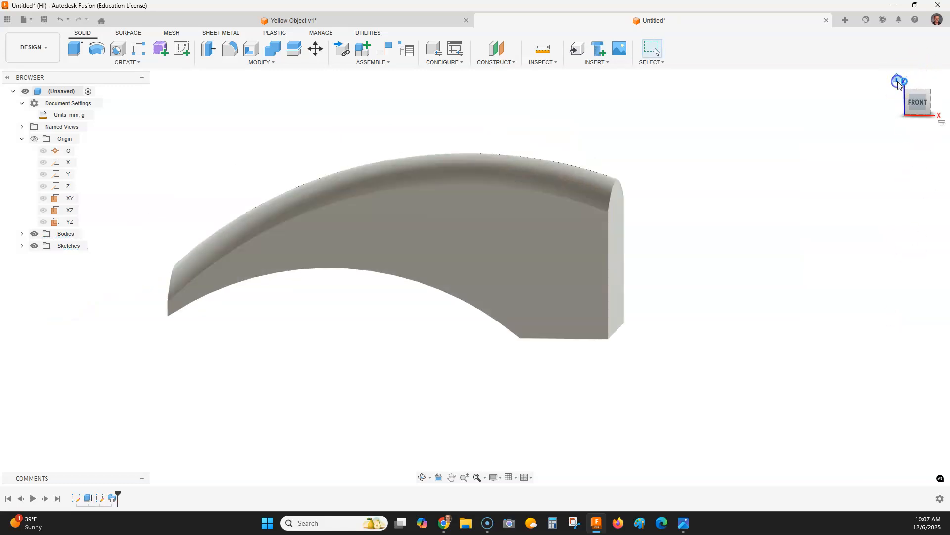
middle_click_drag(772, 227, 716, 207)
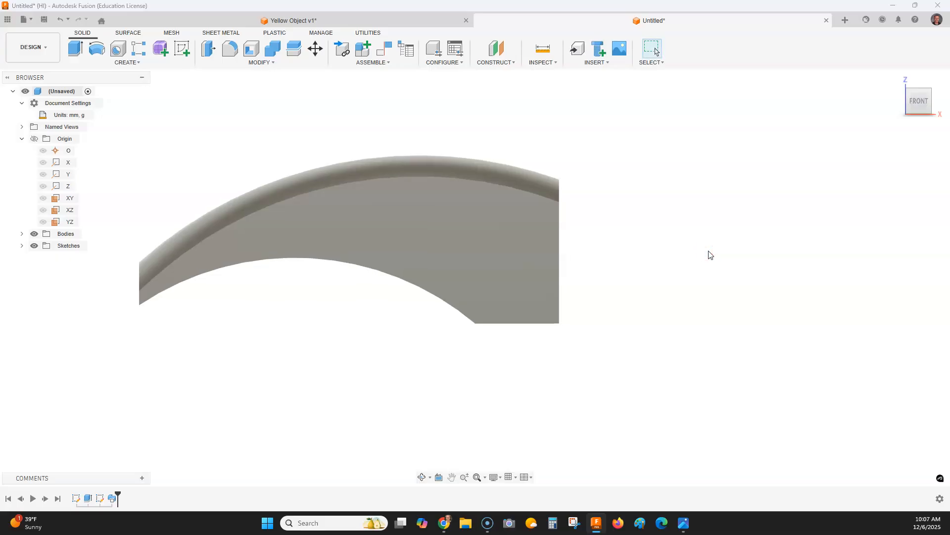
- Edit the body's profile sketch, moving the R100 arc's claw-tip endpoint to about 3.2 mm above the baseline, and finish the sketch
key("alt+Tab")
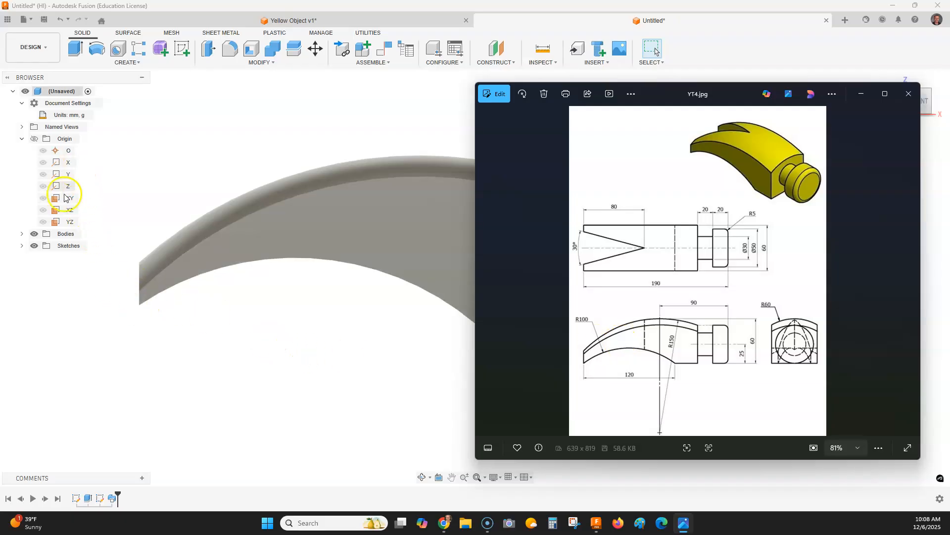
left_click(22, 246)
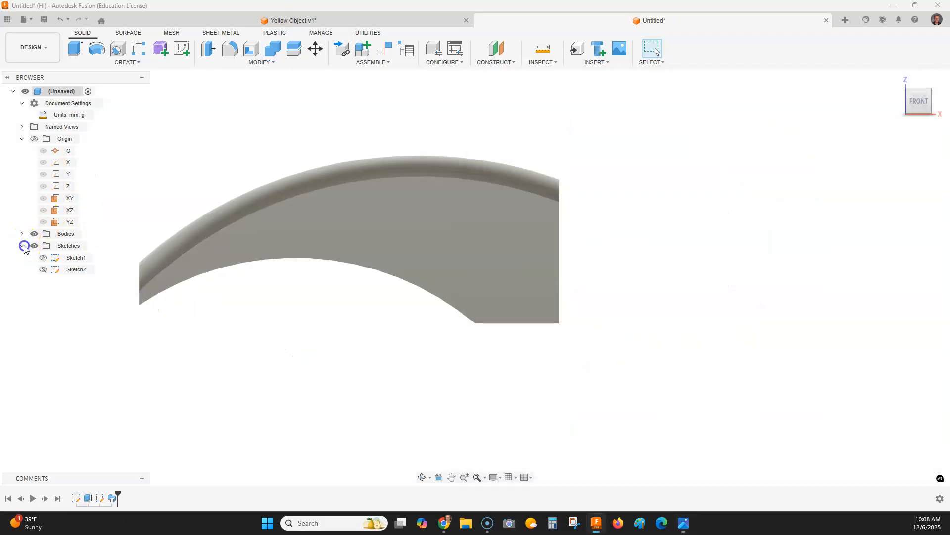
right_click(77, 256)
left_click(105, 300)
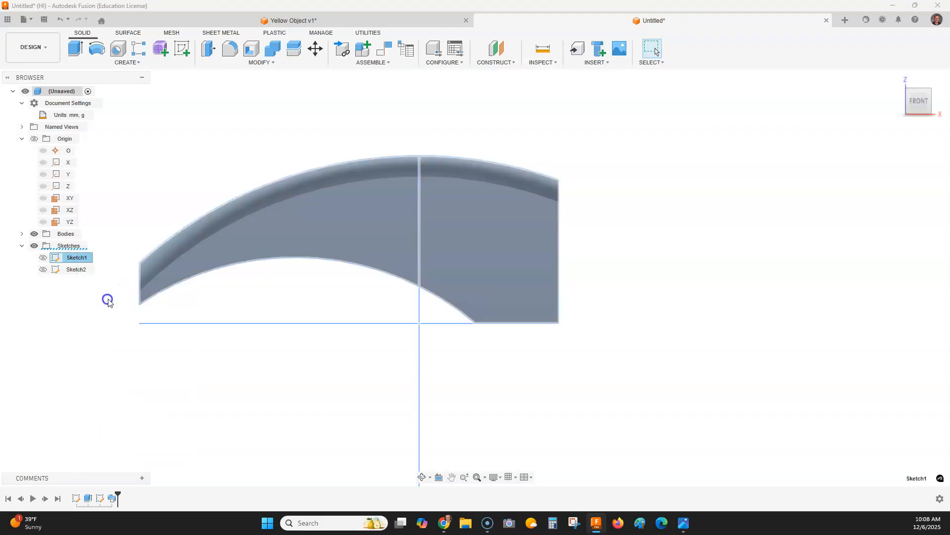
left_click_drag(140, 311, 139, 317)
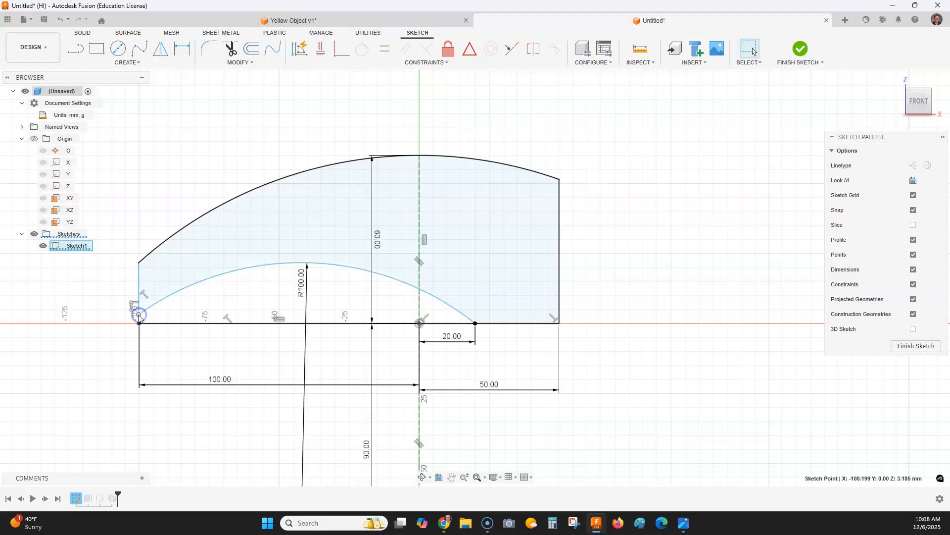
left_click(798, 52)
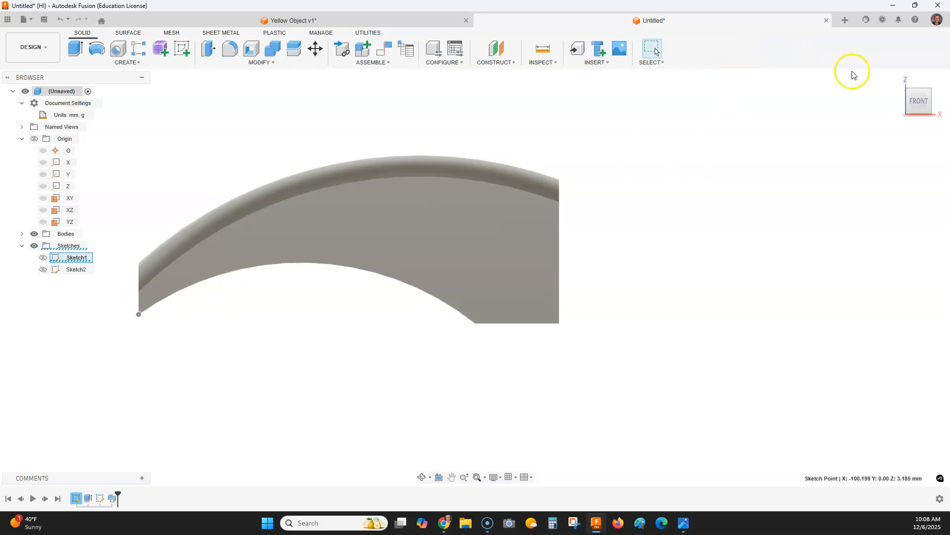
left_click(900, 79)
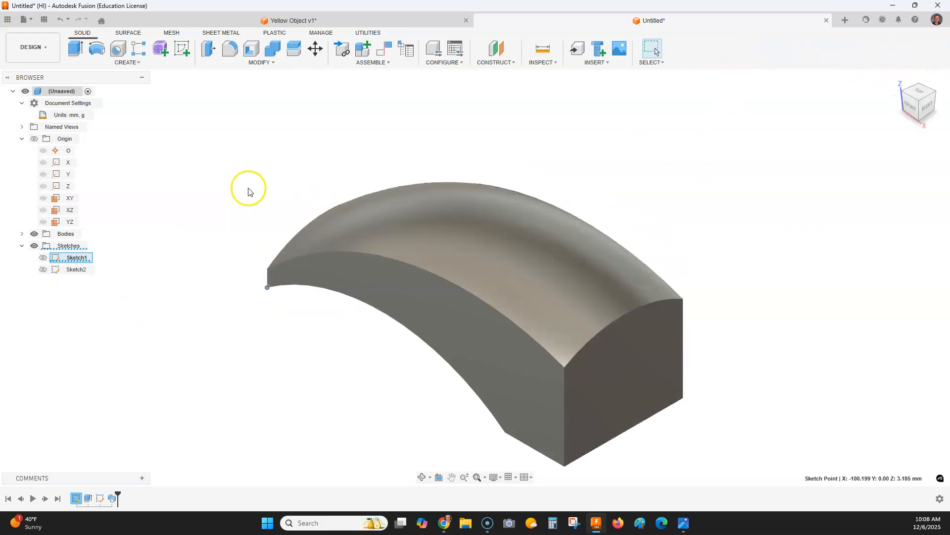
left_click(247, 188)
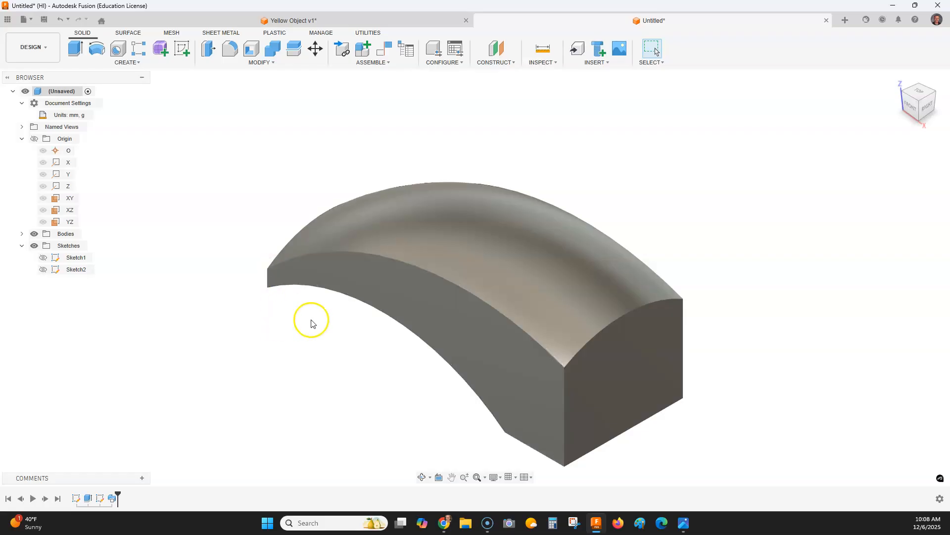
scroll(317, 322, "down", 3)
middle_click_drag(326, 324, 305, 312)
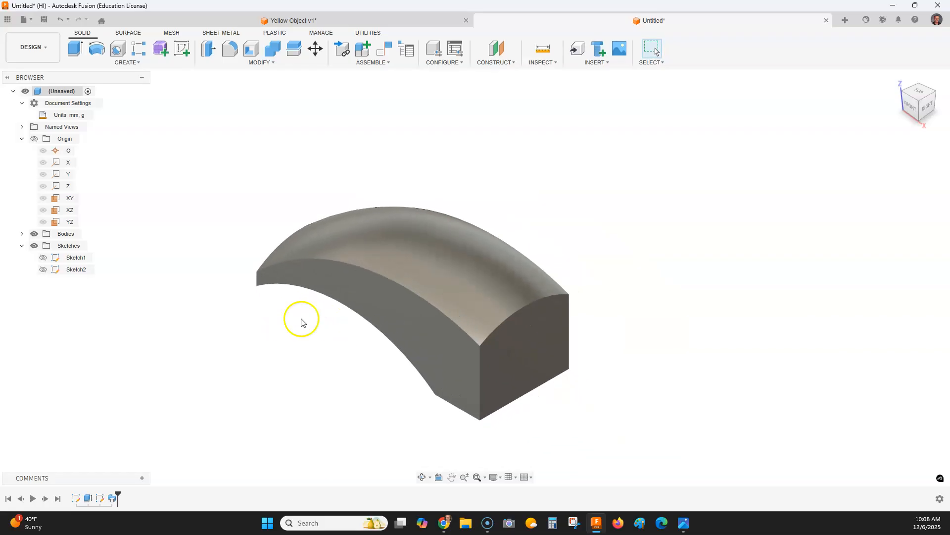
- Check the claw notch in YT4.jpg and create a construction plane offset -80 mm from the body's flat bottom face
key("alt+Tab")
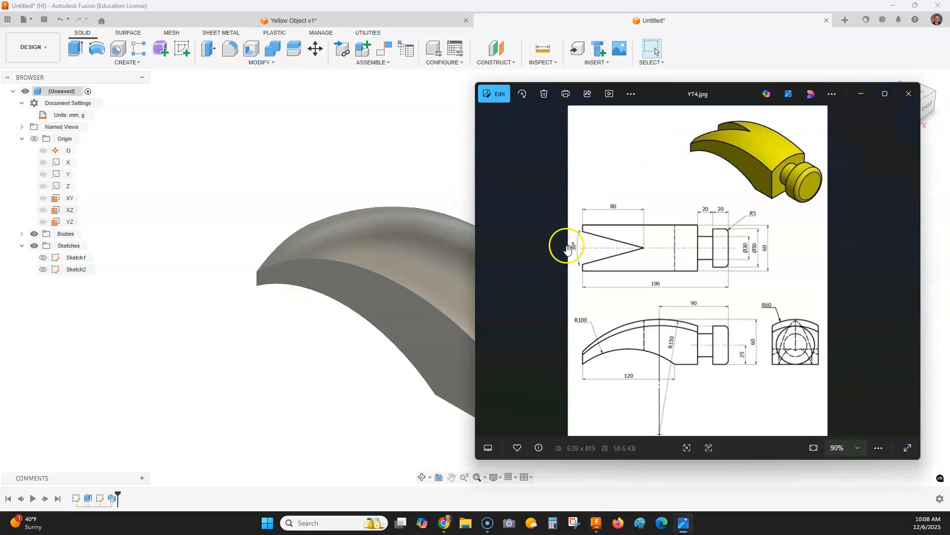
scroll(564, 244, "up", 3)
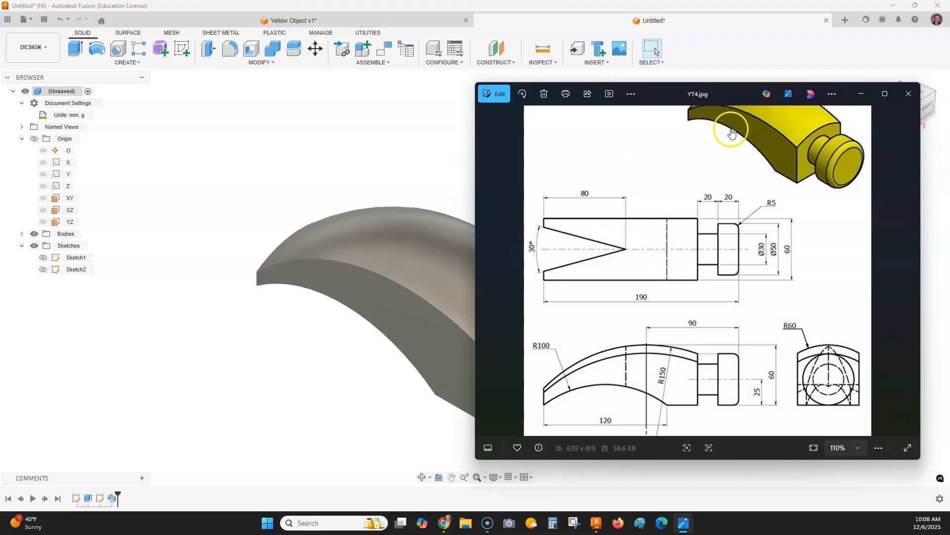
left_click(434, 128)
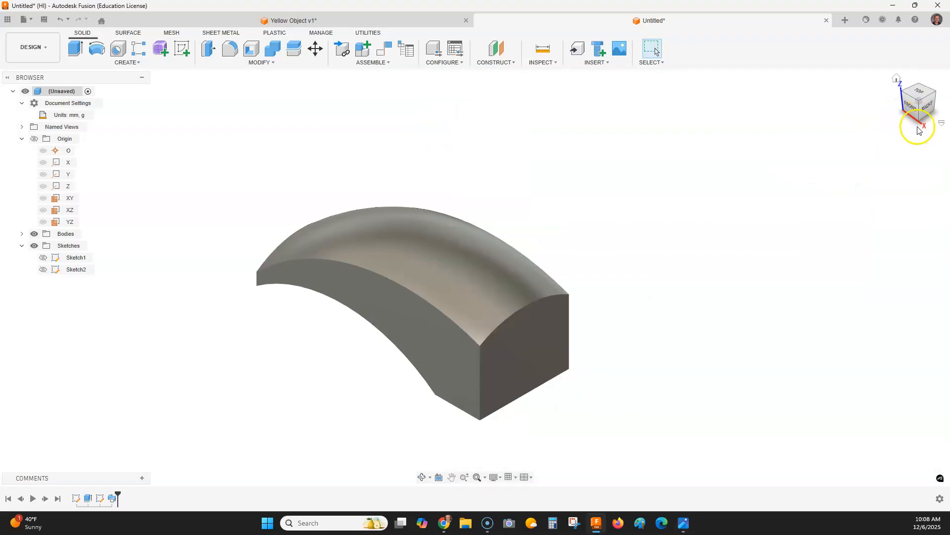
left_click(921, 125)
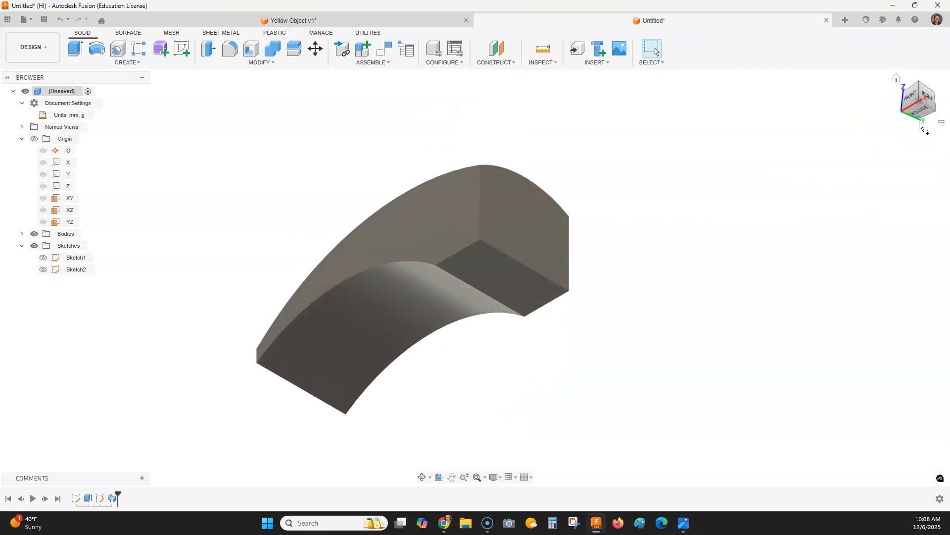
left_click(510, 64)
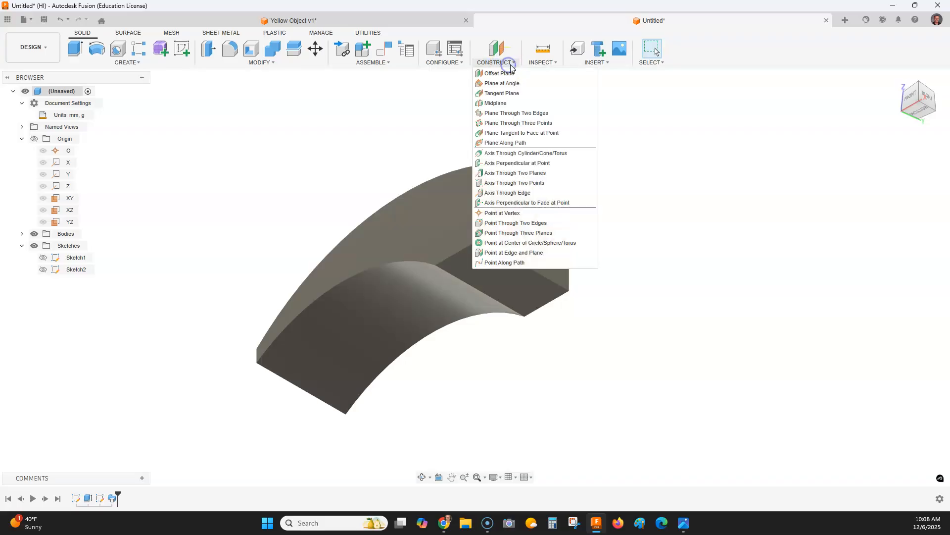
left_click(500, 73)
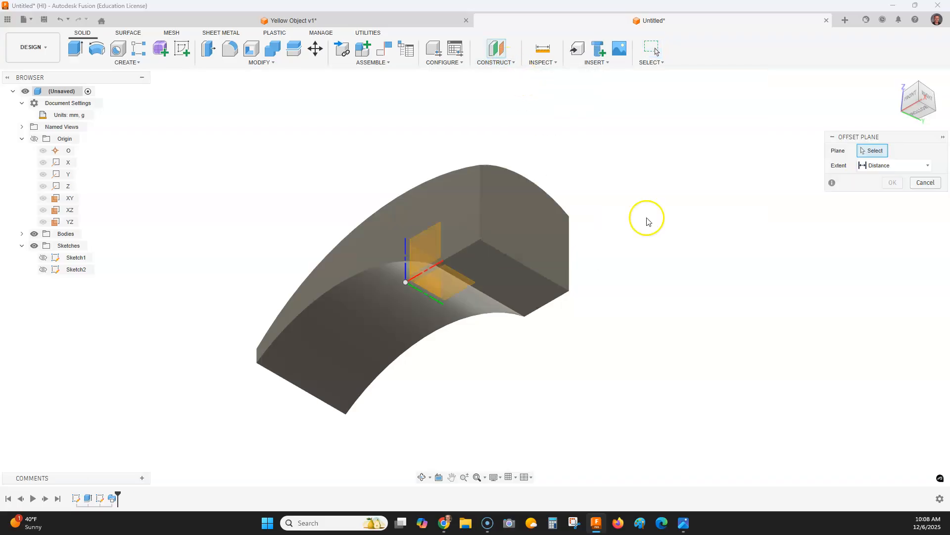
left_click(532, 293)
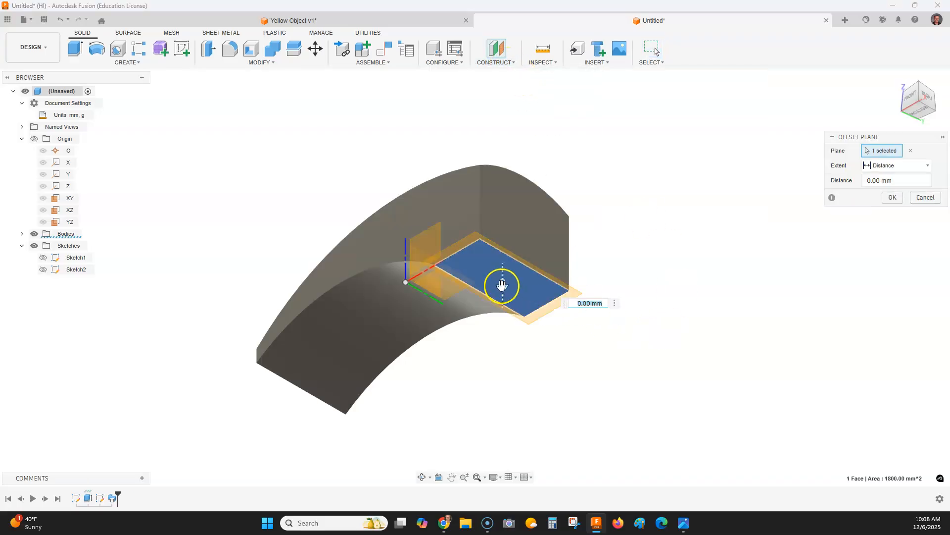
left_click_drag(501, 285, 503, 153)
left_click(896, 80)
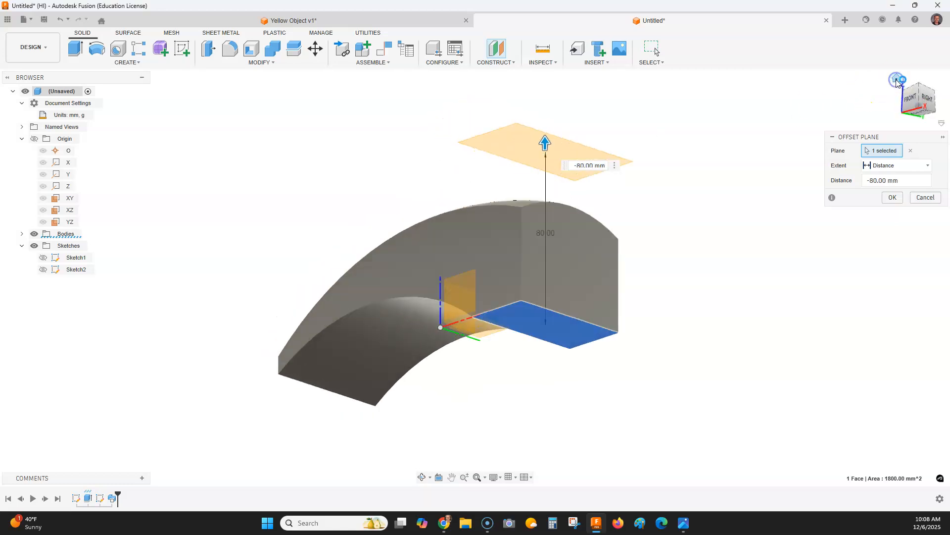
left_click(910, 106)
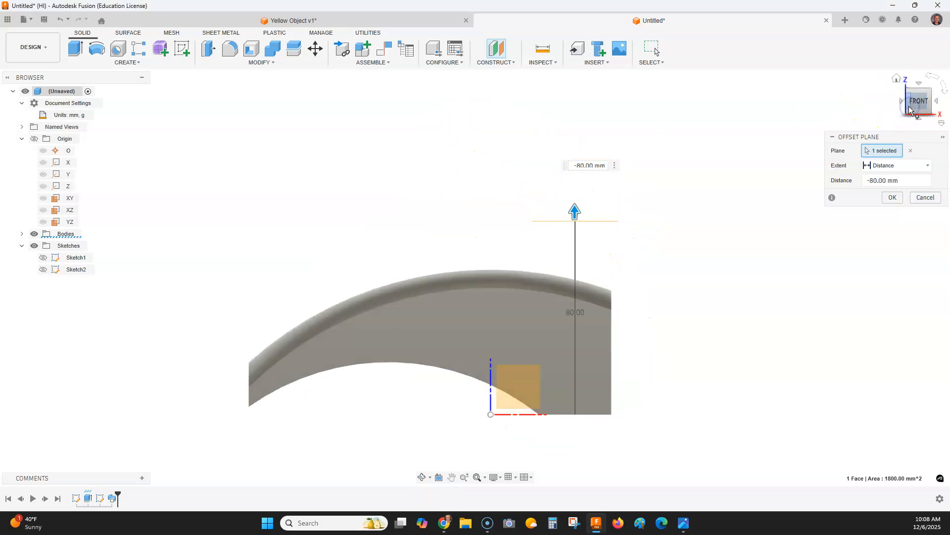
left_click_drag(917, 98, 893, 112)
left_click(893, 198)
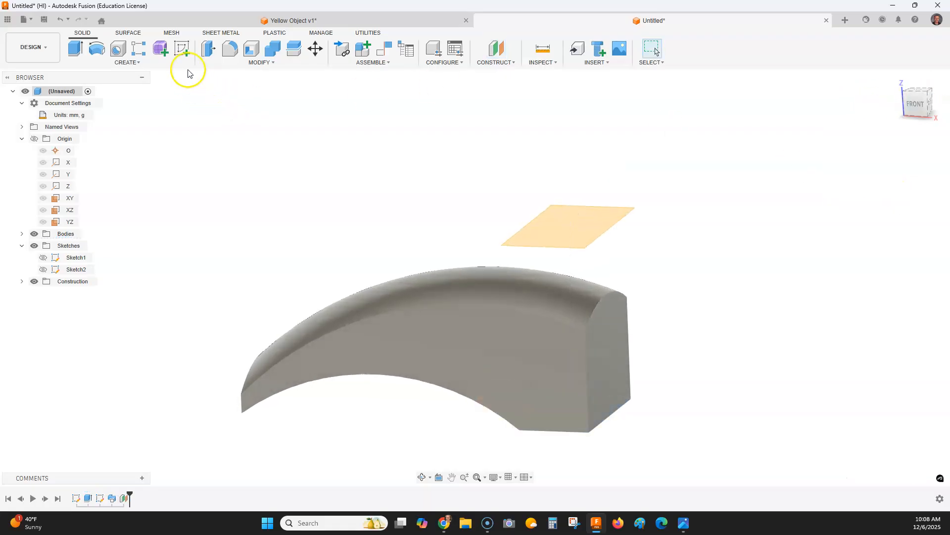
- Start a sketch on the construction plane offset above the body and view it from the top
left_click(186, 52)
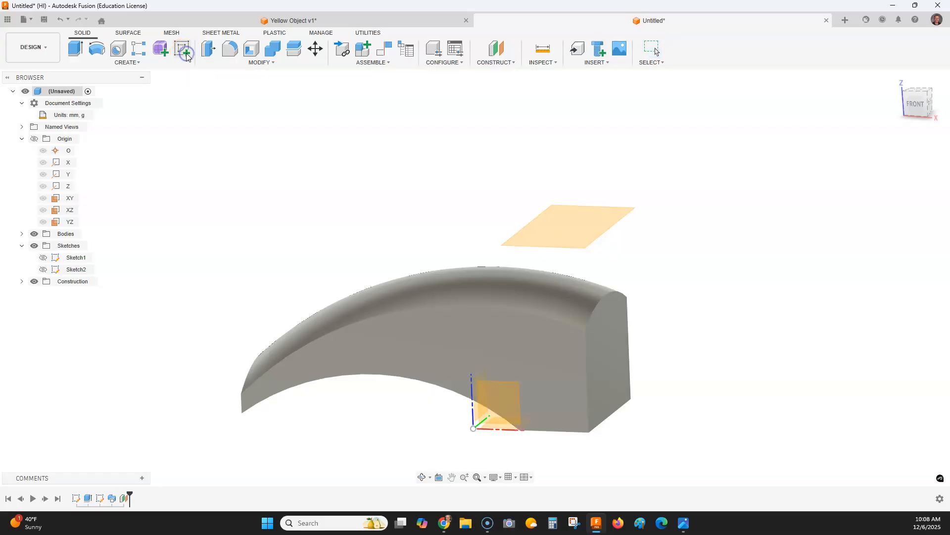
left_click(21, 281)
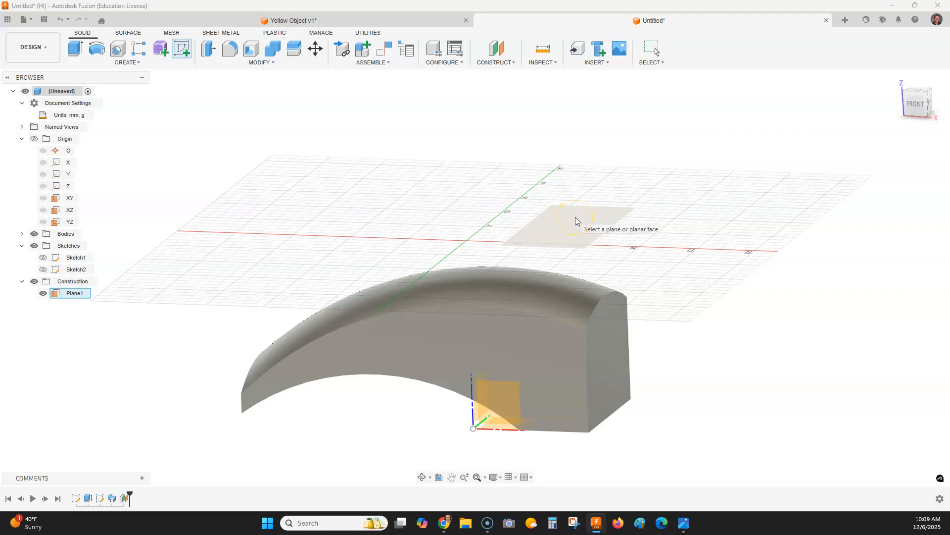
left_click(559, 223)
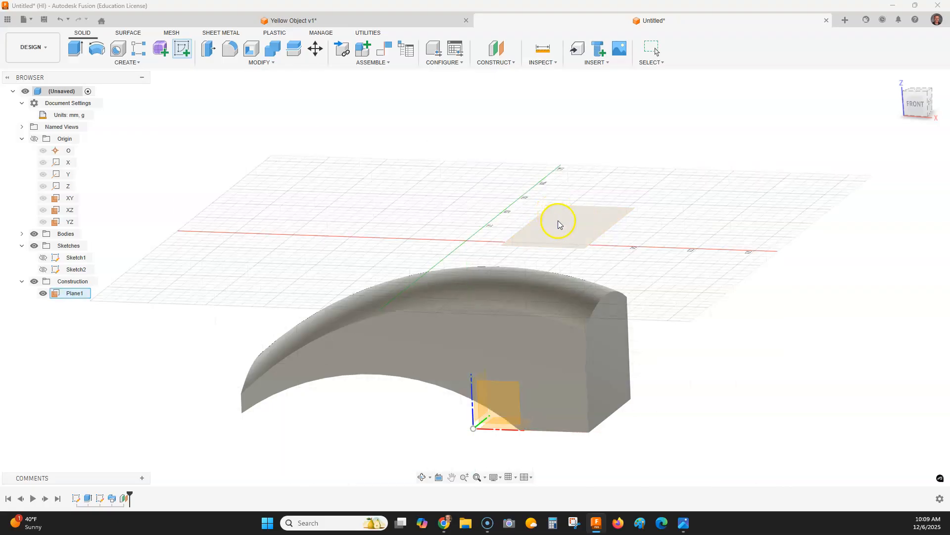
left_click(74, 295)
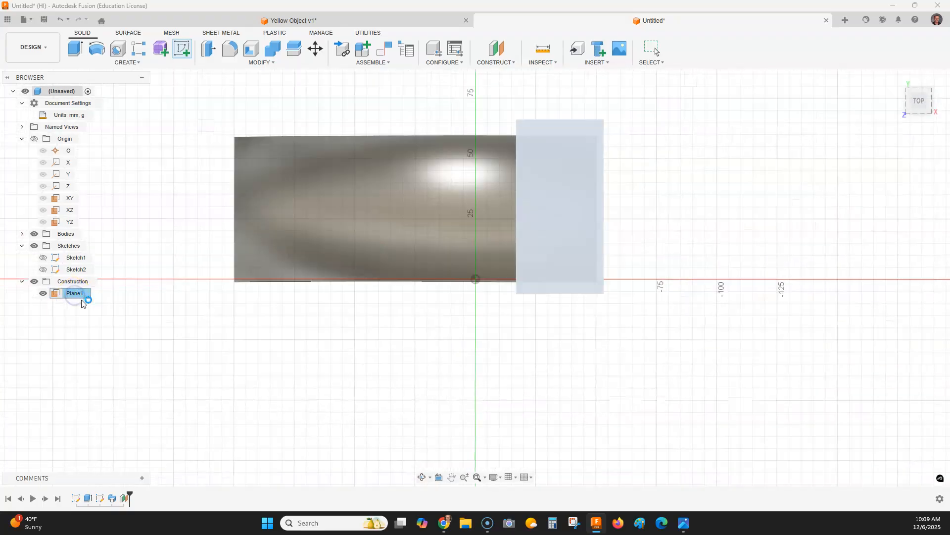
left_click(22, 235)
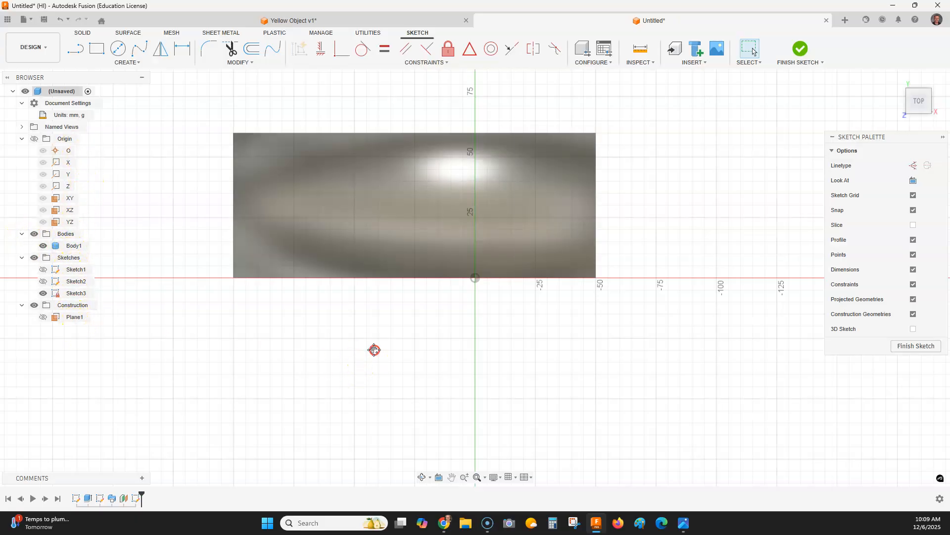
middle_click_drag(373, 348, 382, 373)
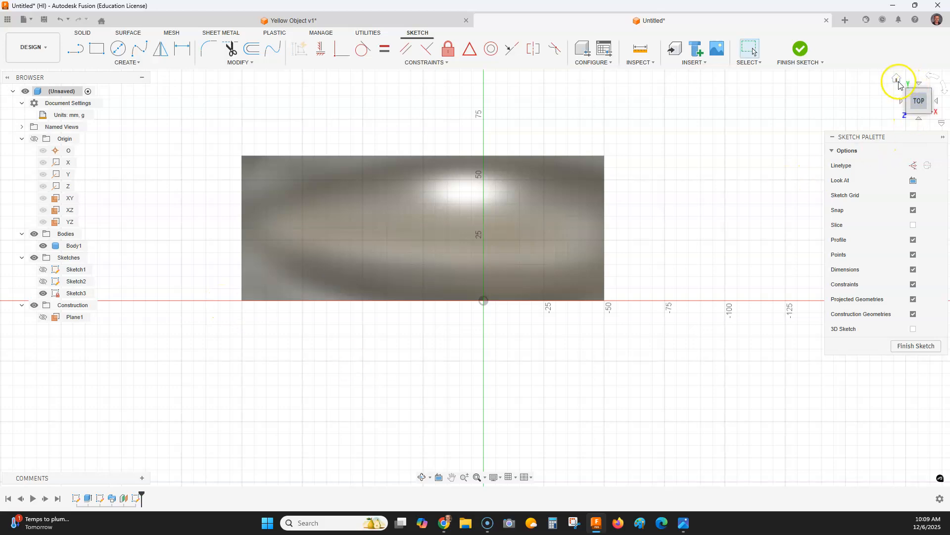
left_click(898, 81)
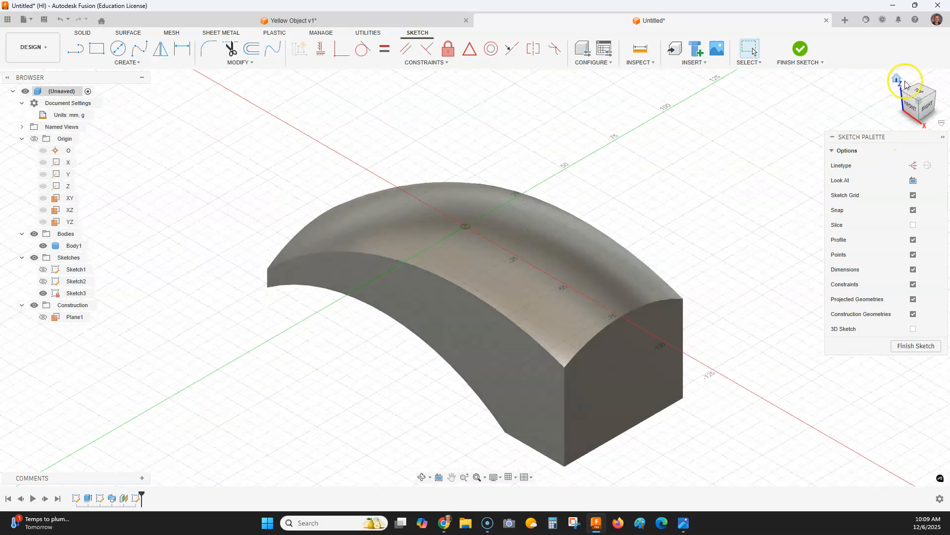
left_click(919, 93)
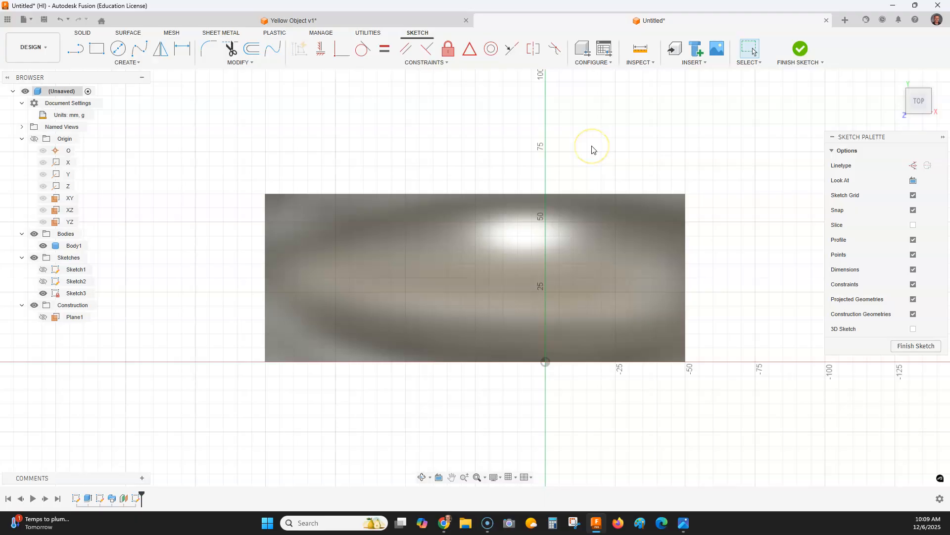
- Project the body's two curved upper faces and the two small corner faces at the claw tip into the sketch
key("p")
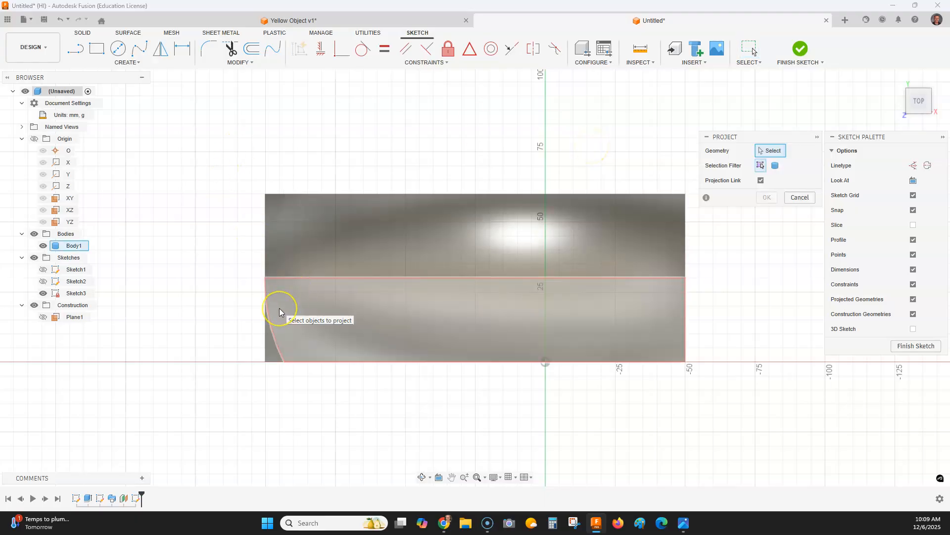
left_click(279, 308)
left_click(289, 254)
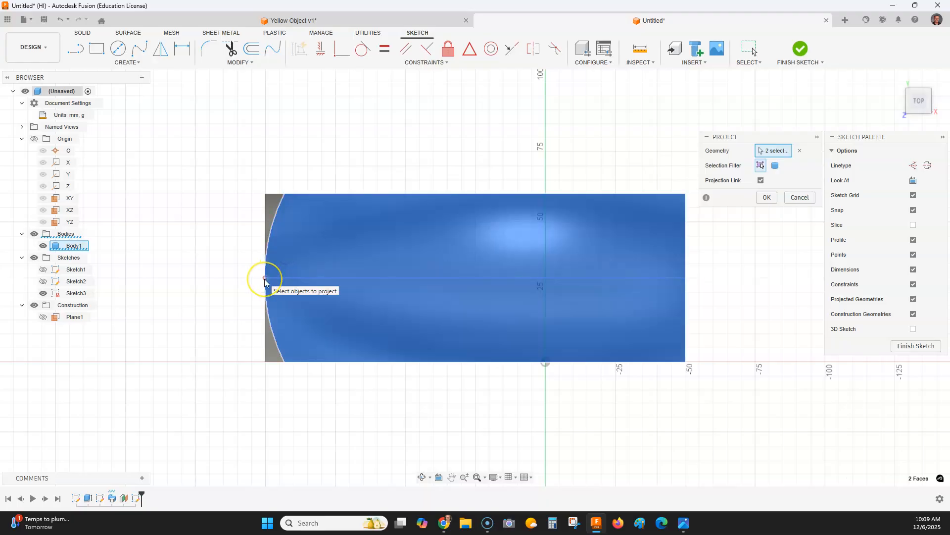
left_click(270, 213)
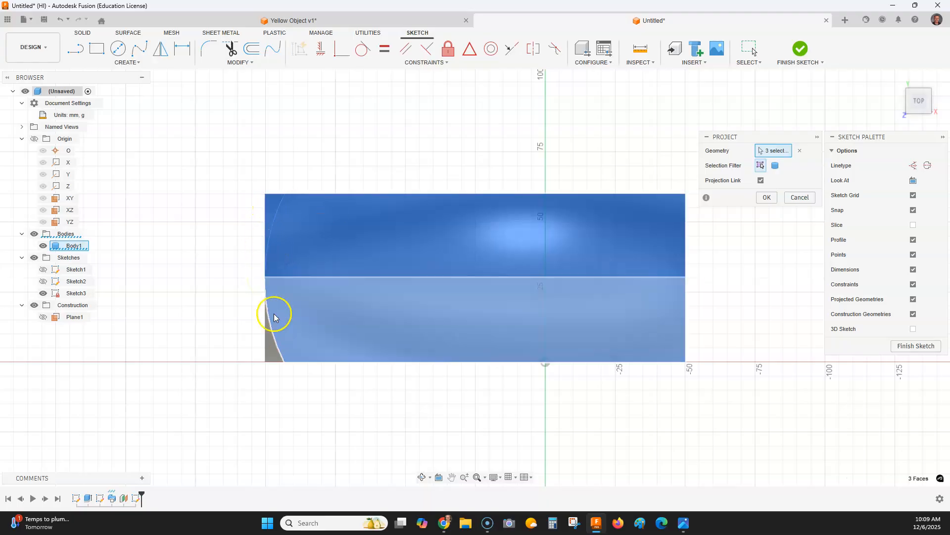
left_click(271, 346)
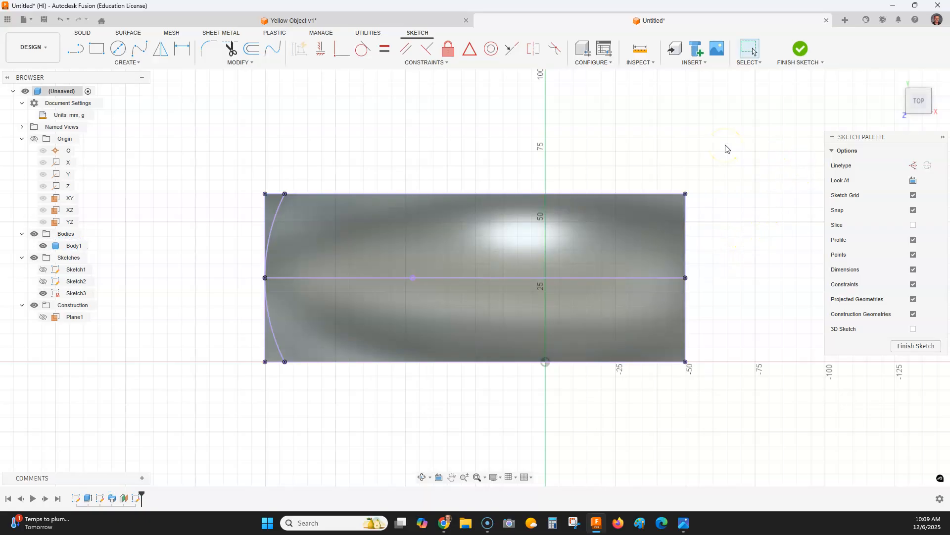
- Check the claw notch in YT4.jpg and sketch a horizontal line along the projected centerline, from outside the claw tip into the body
key("alt+Tab")
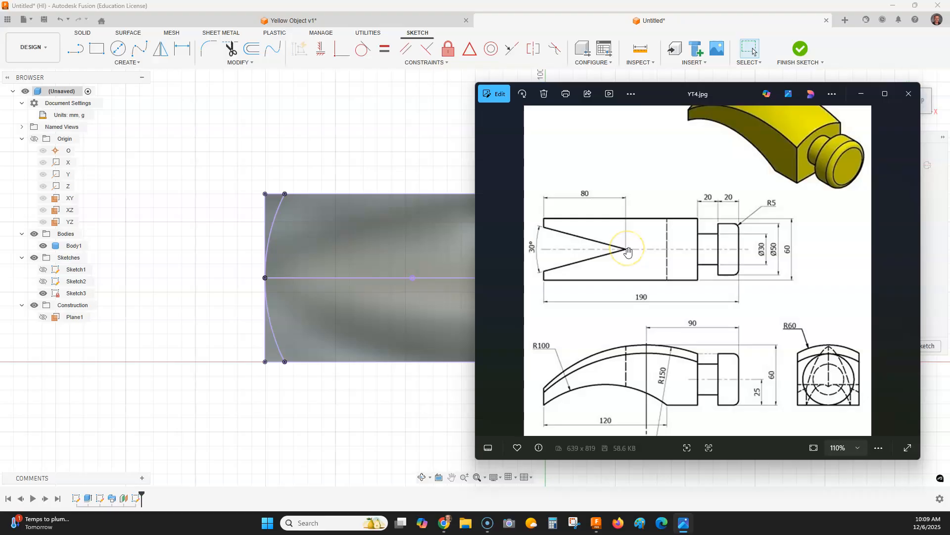
left_click(75, 48)
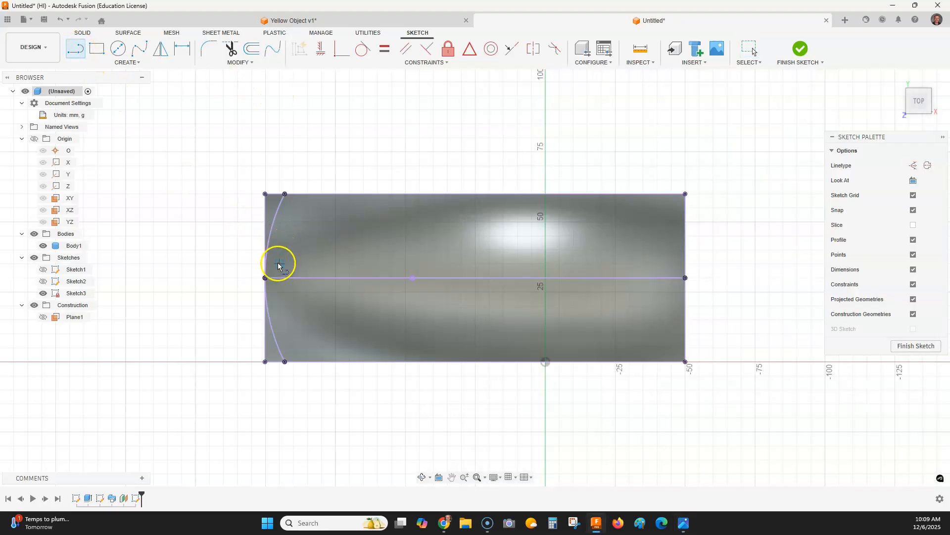
scroll(240, 278, "up", 5)
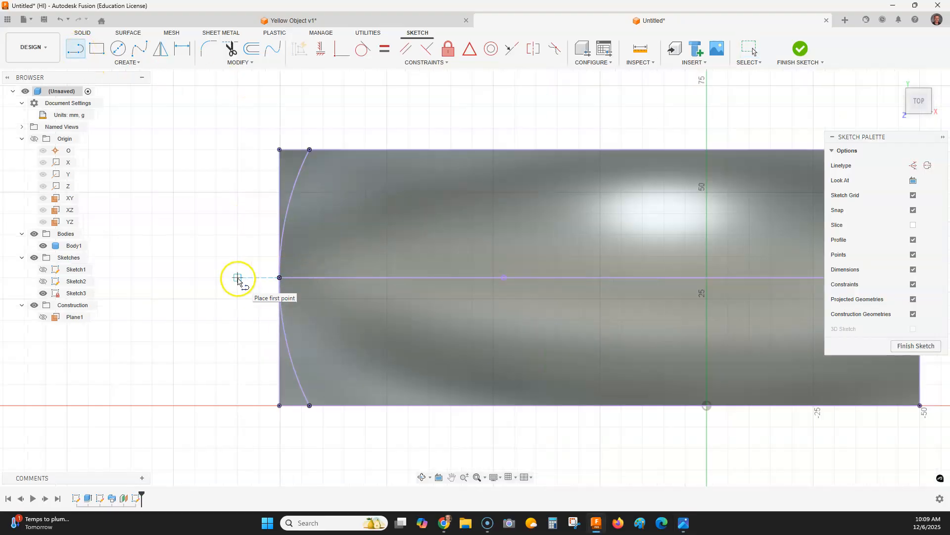
scroll(244, 277, "down", 3)
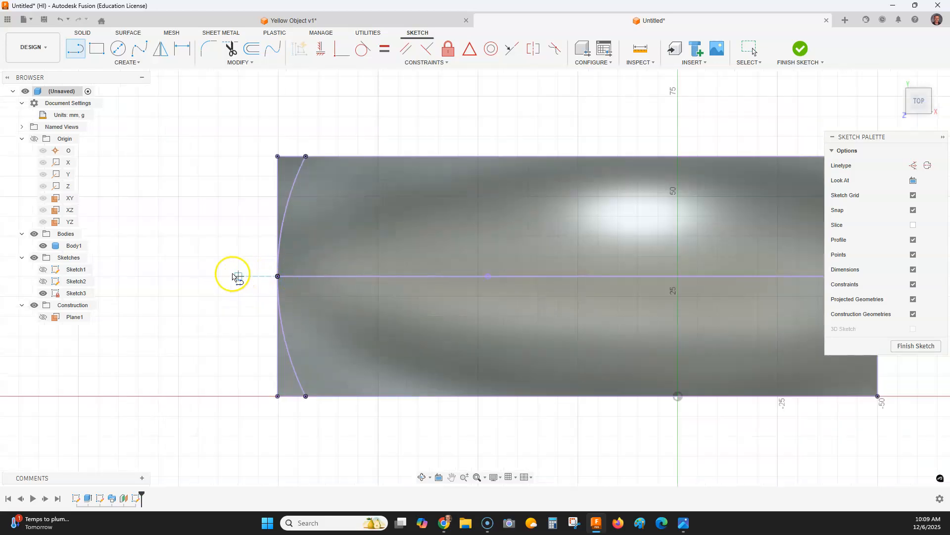
left_click(228, 276)
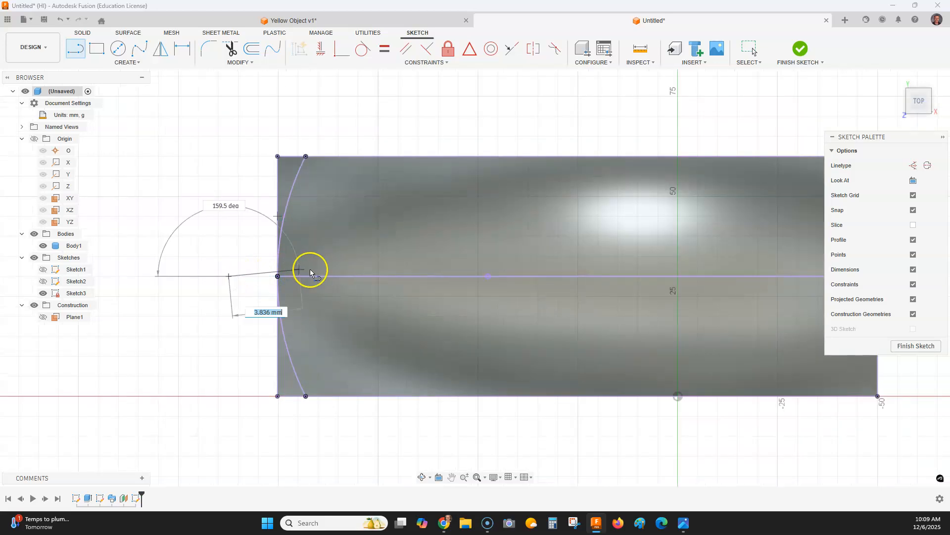
left_click(503, 277)
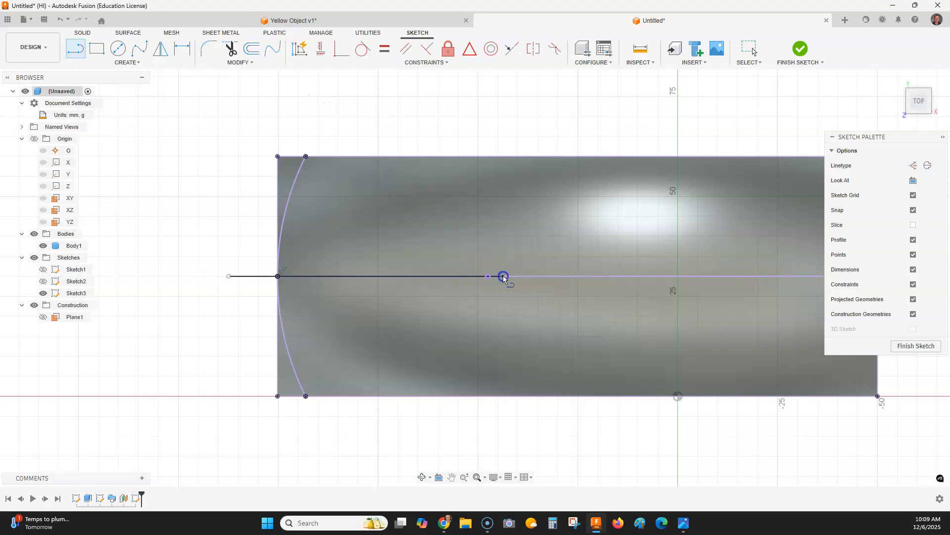
key("Escape")
- Dimension the line's inner end 80 mm from the claw tip's center point
left_click(187, 49)
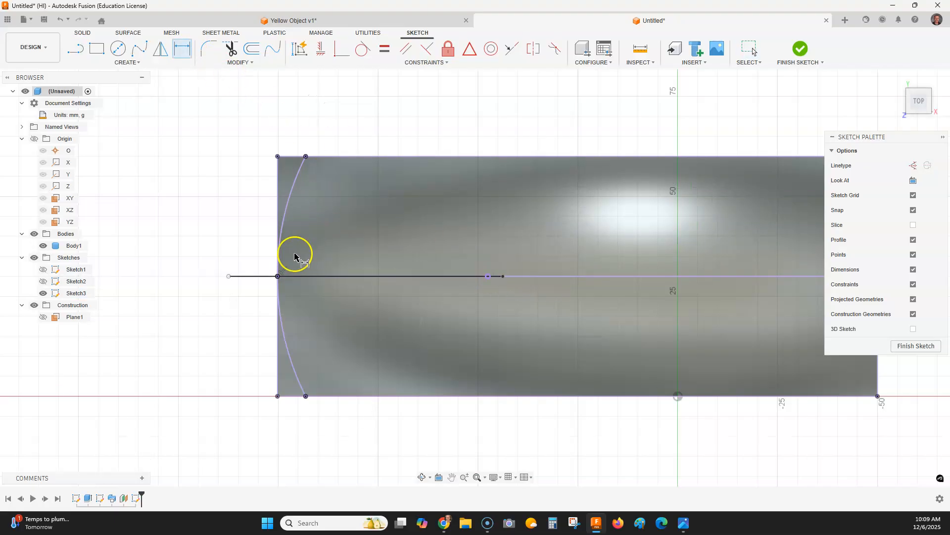
left_click(278, 276)
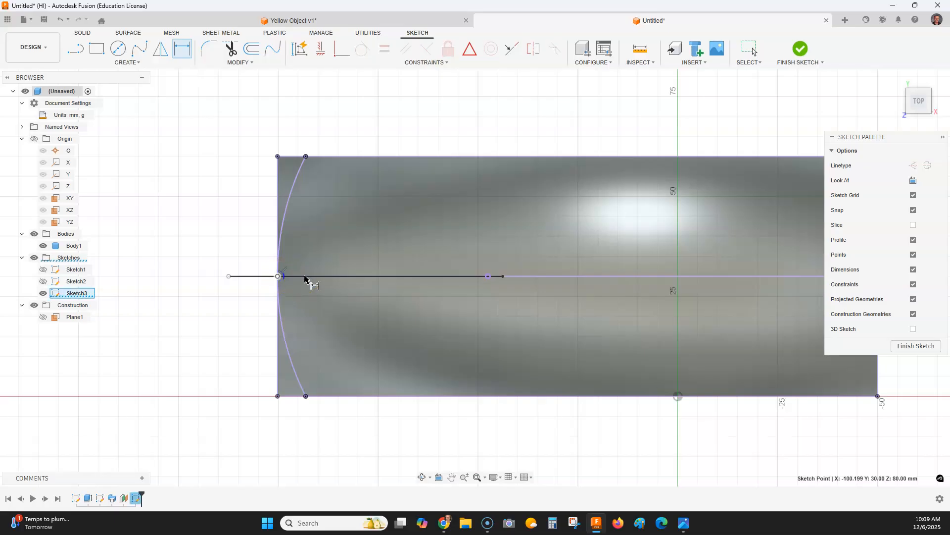
left_click(503, 276)
left_click(433, 252)
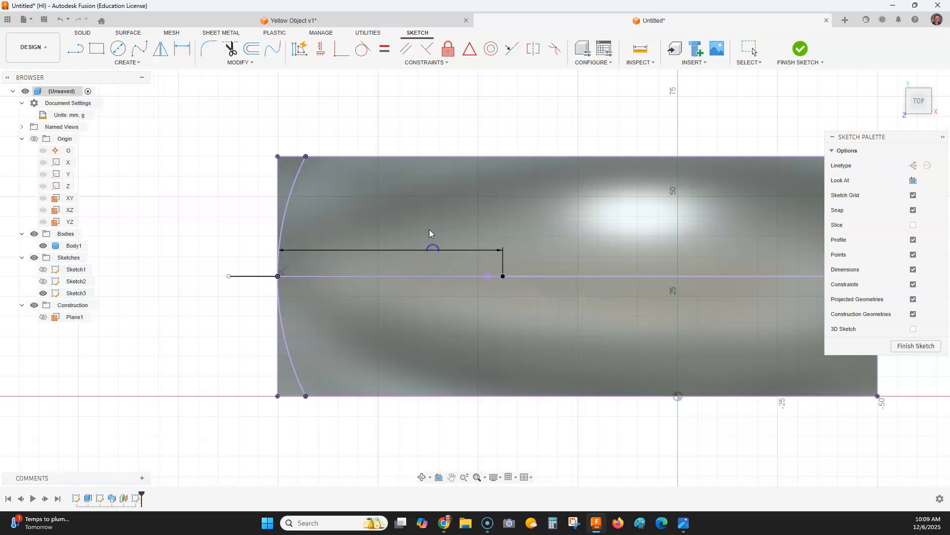
type("80")
key("Return")
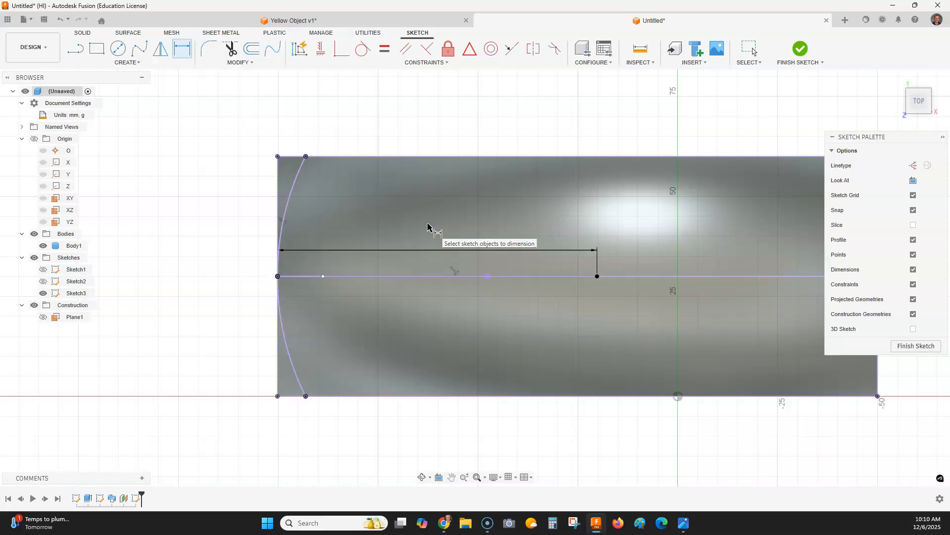
scroll(428, 227, "down", 3)
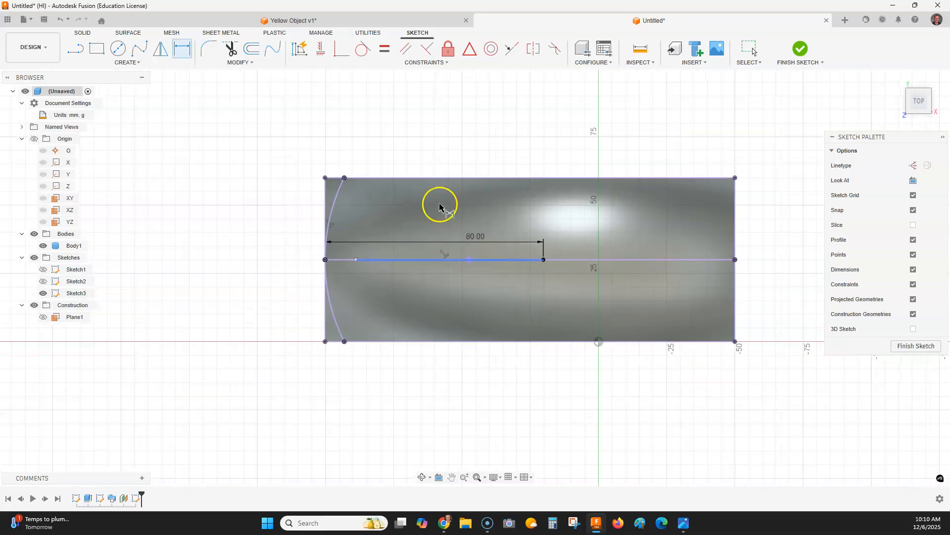
scroll(356, 251, "up", 5)
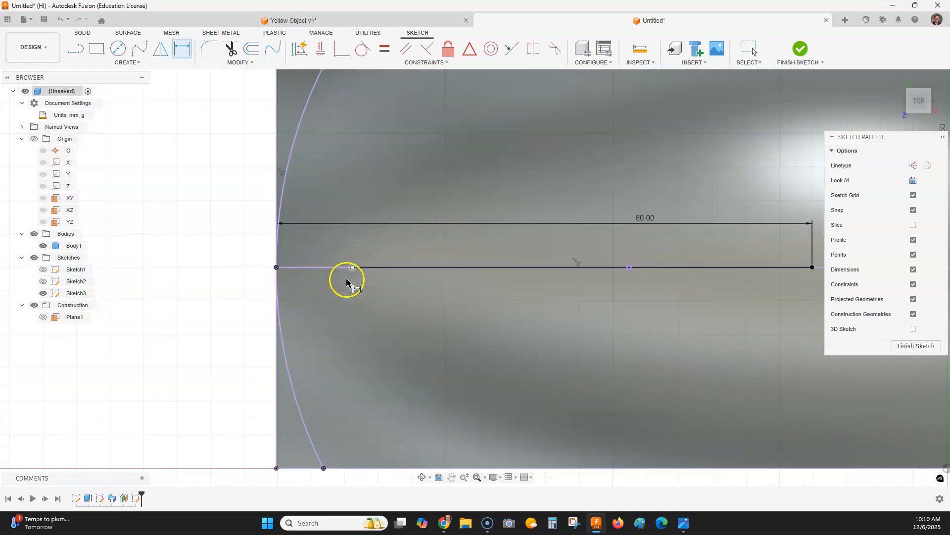
- Delete the 80 mm dimension and move the line's outer endpoint onto the claw tip's center point
key("Escape")
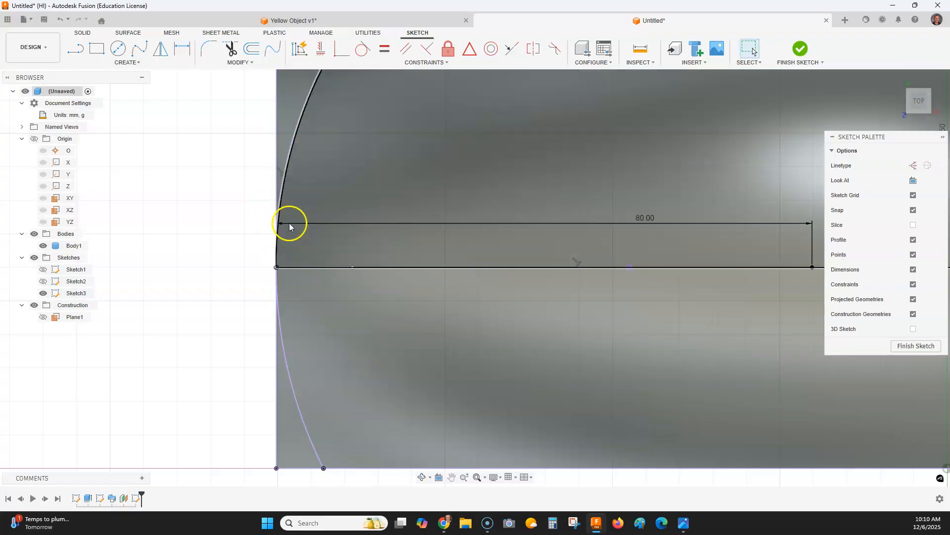
left_click(601, 223)
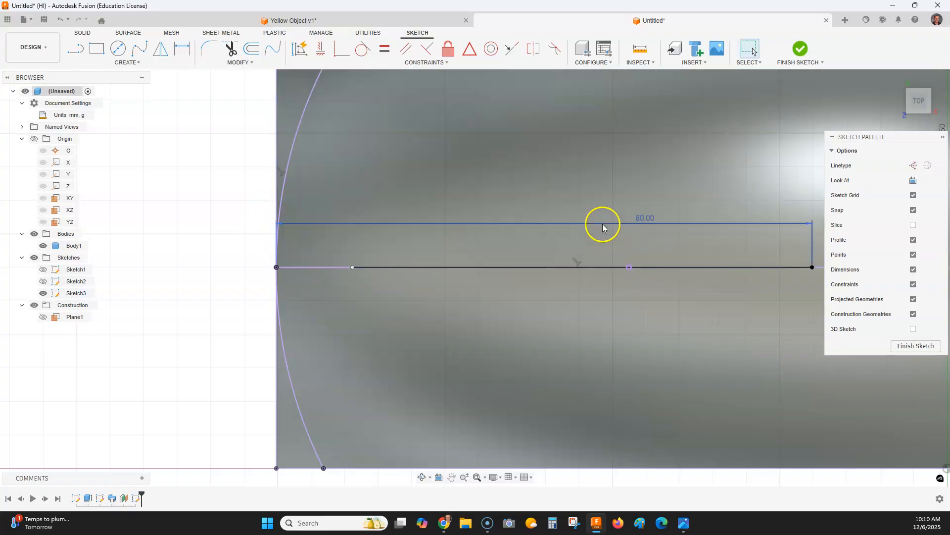
key("Delete")
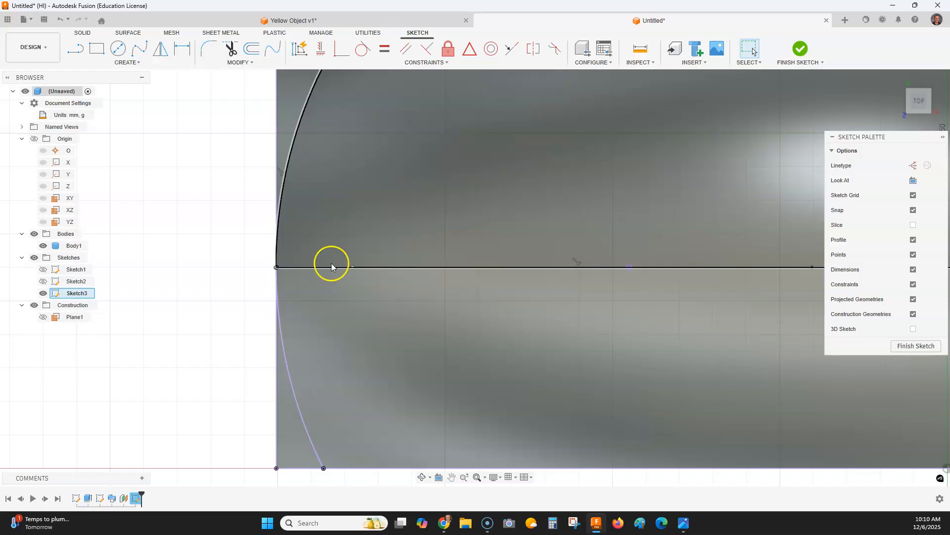
left_click(356, 267)
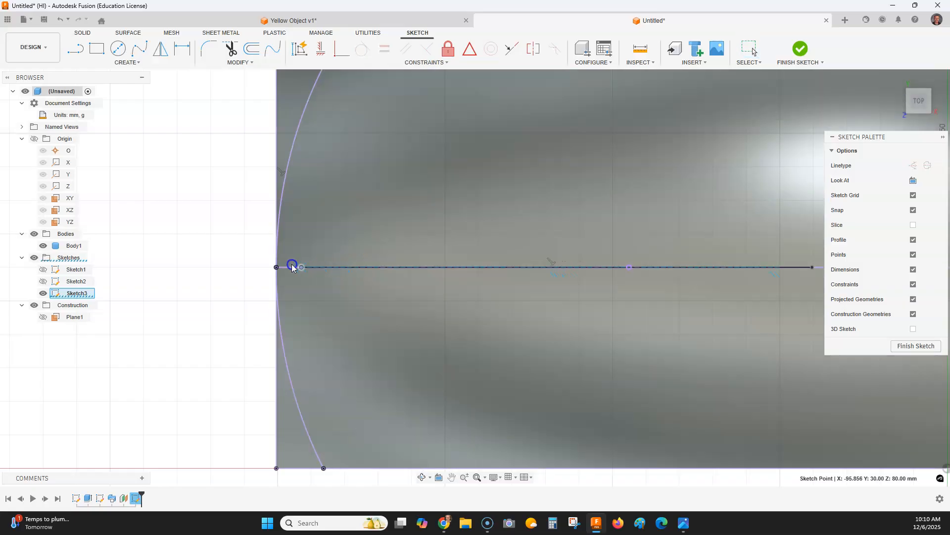
left_click_drag(280, 268, 278, 267)
scroll(279, 268, "down", 3)
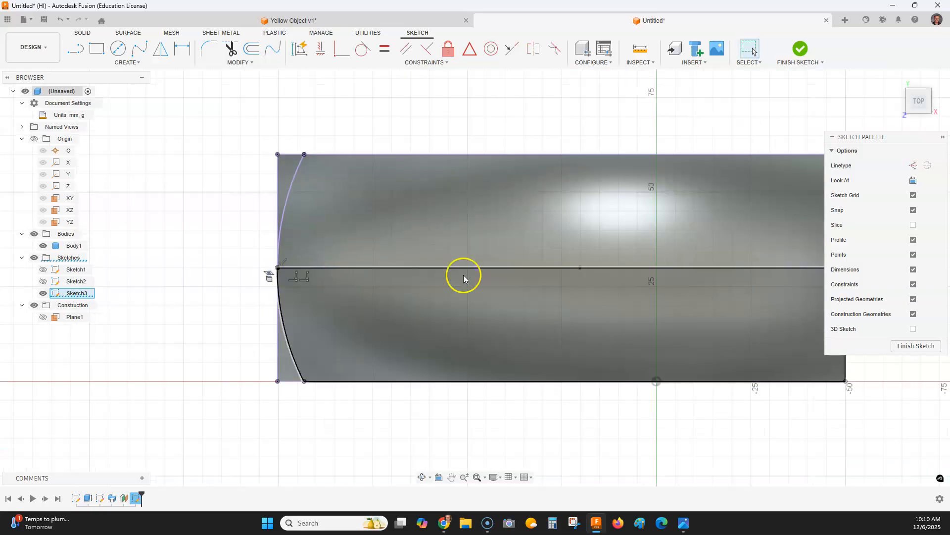
- Dimension the centerline line from the claw tip to its inner endpoint again at 80 mm
left_click(181, 49)
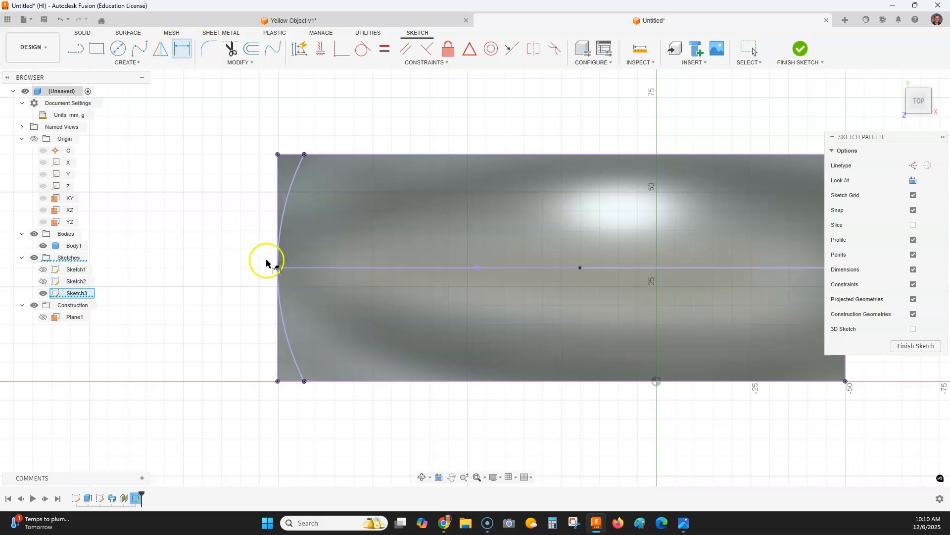
left_click(580, 269)
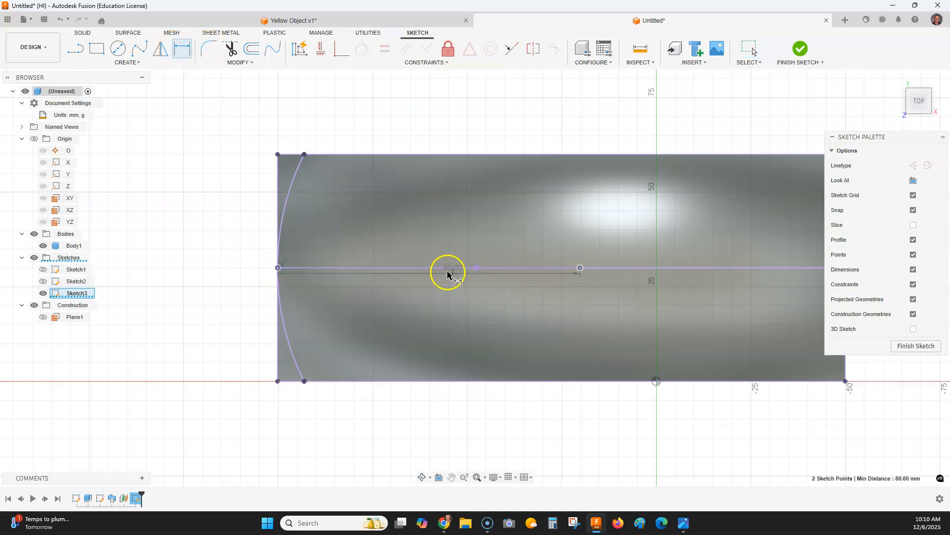
left_click(417, 249)
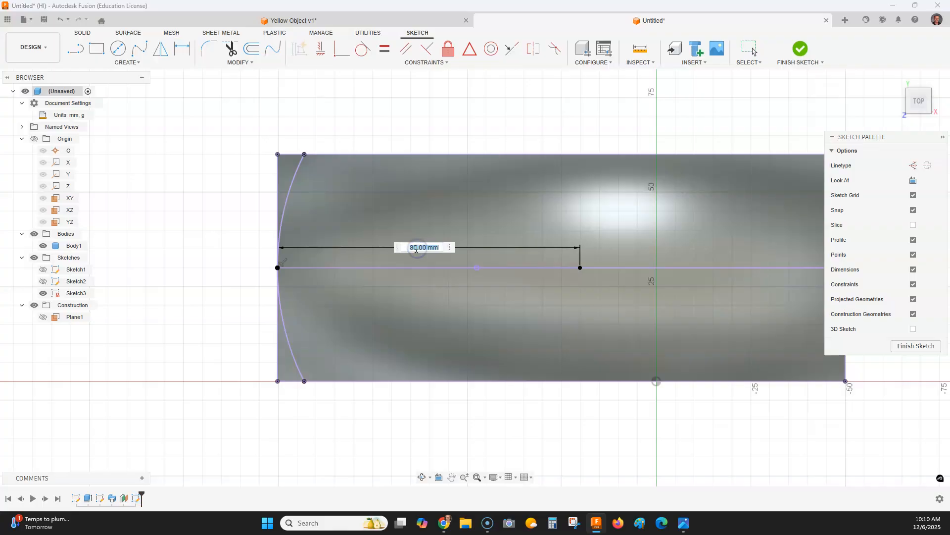
key("Return")
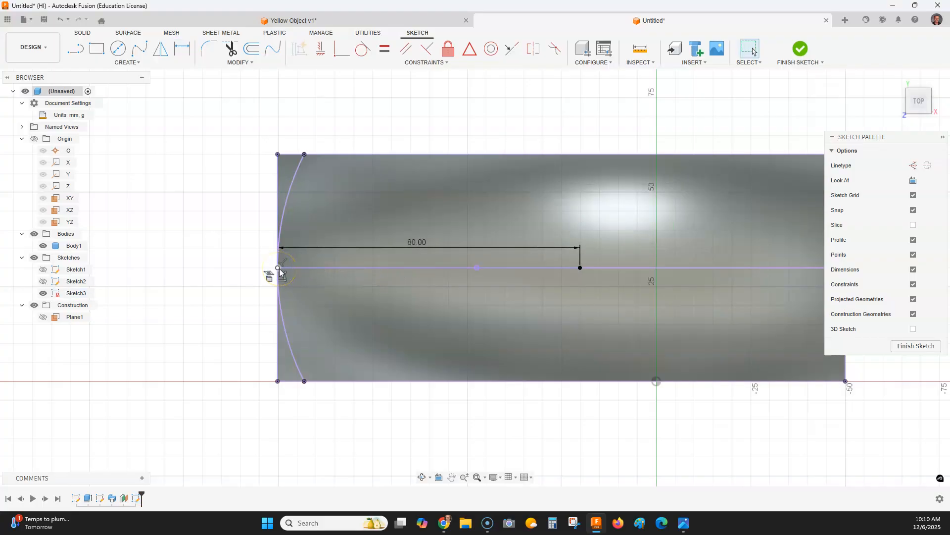
scroll(280, 271, "up", 5)
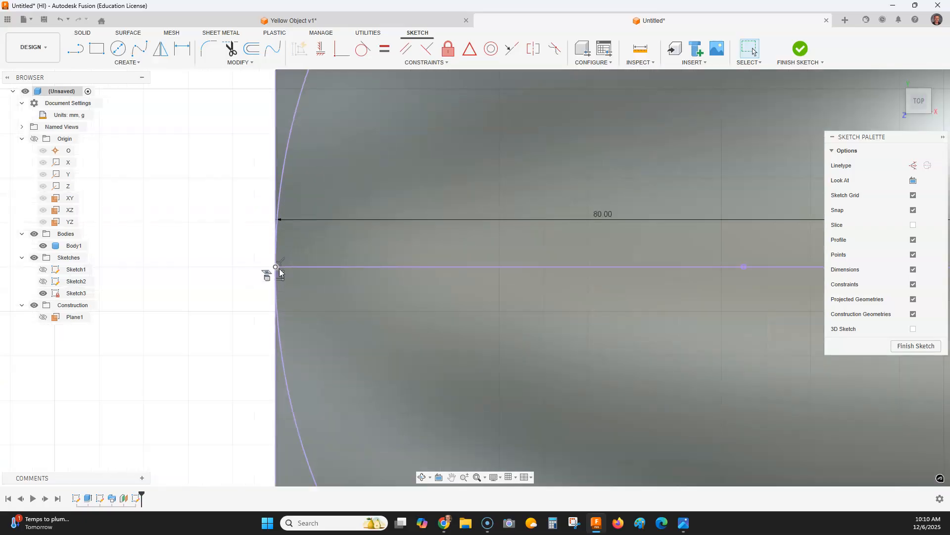
scroll(280, 271, "down", 4)
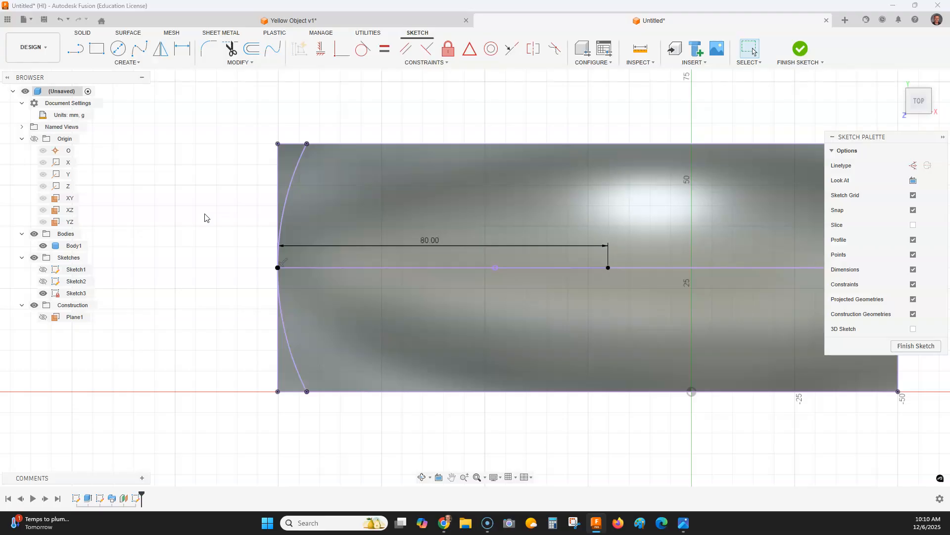
- Check the notch in YT4.jpg and sketch a closed triangle from the centerline's inner endpoint to a vertical edge about 36 mm long beyond the claw tip
key("alt+Tab")
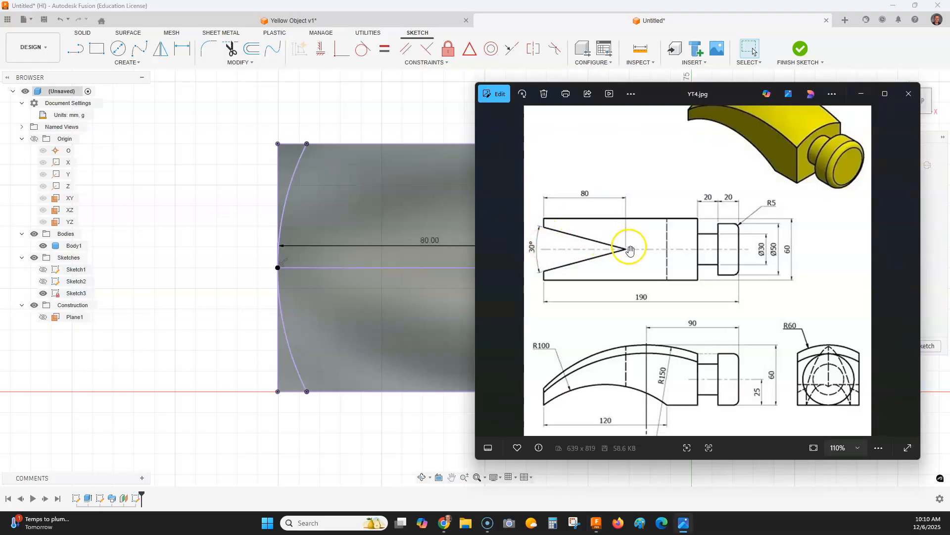
left_click(126, 131)
left_click(75, 52)
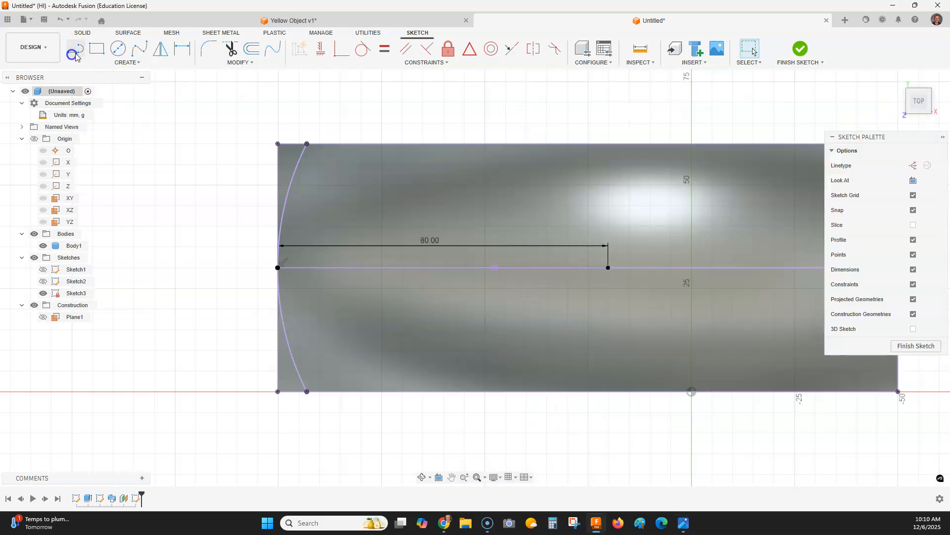
left_click(609, 267)
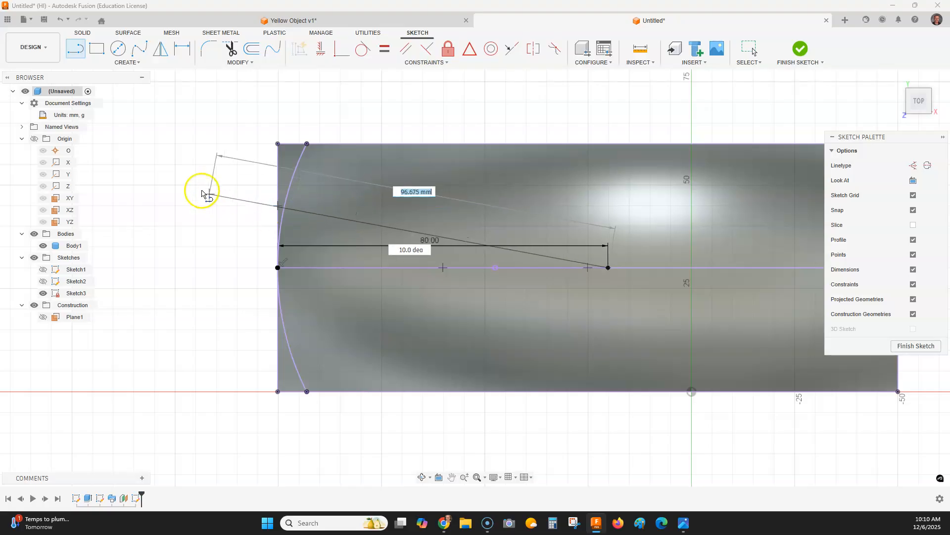
left_click(202, 180)
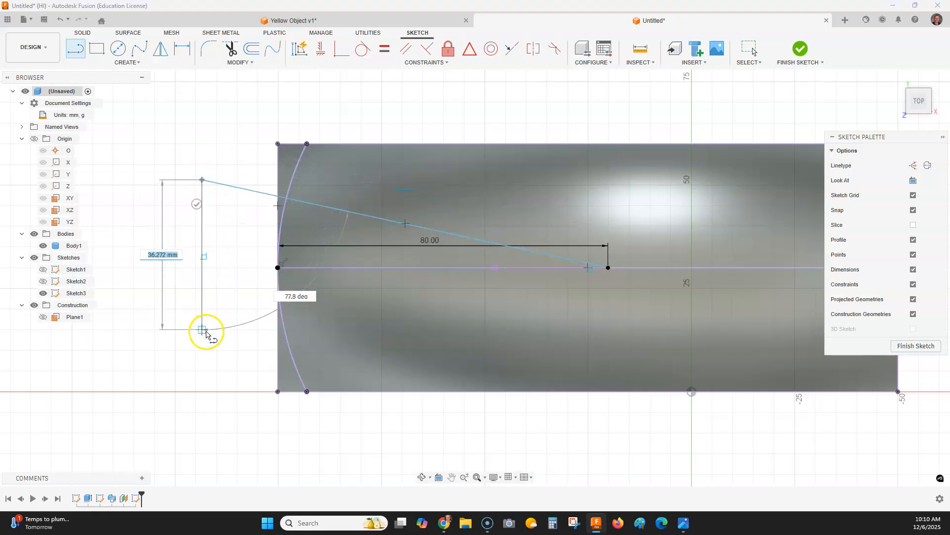
left_click(201, 331)
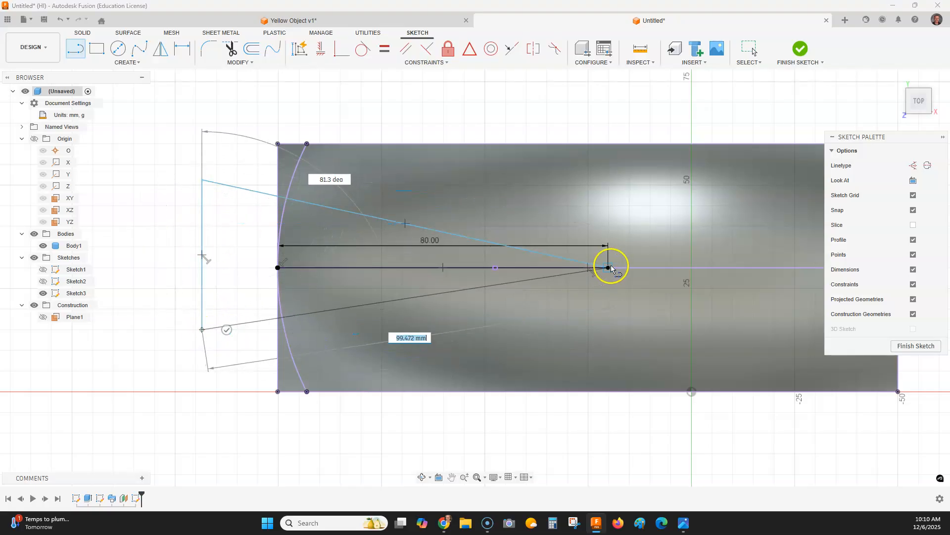
left_click(609, 268)
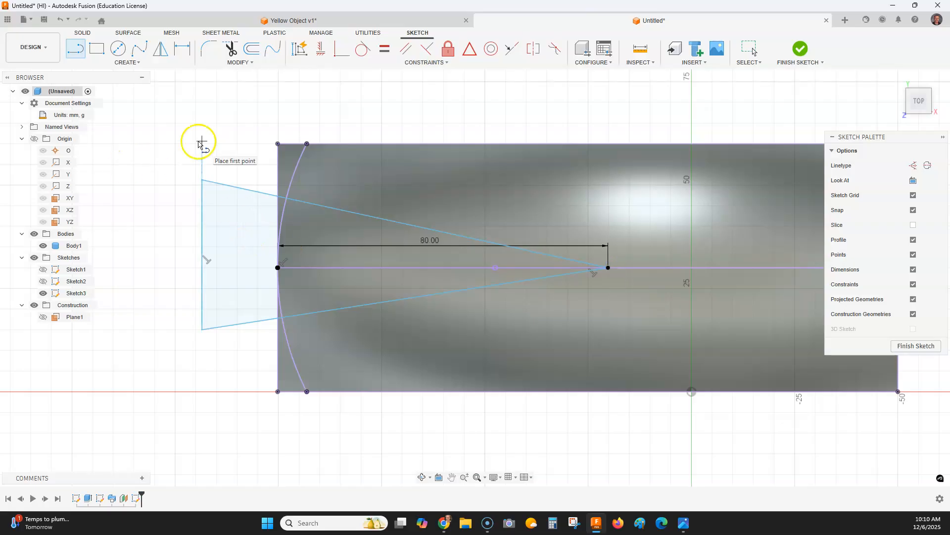
key("Escape")
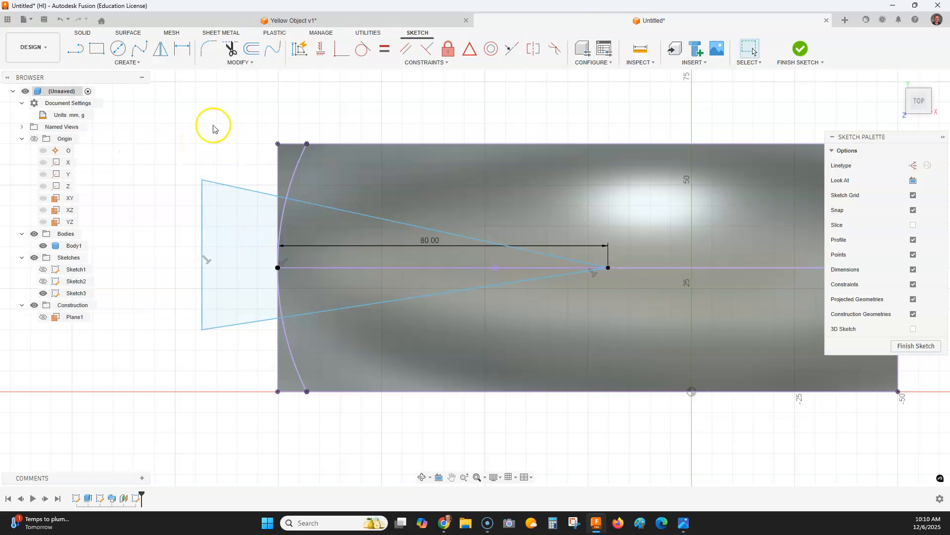
- Check the notch angle in YT4.jpg and dimension the angle between the triangle's upper side and the centerline at 15°
left_click(183, 51)
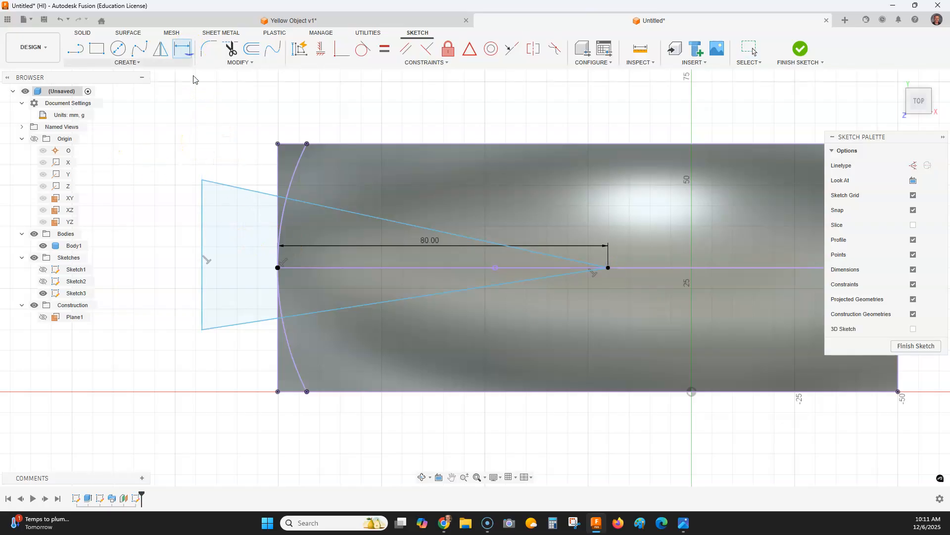
left_click(352, 268)
left_click(347, 211)
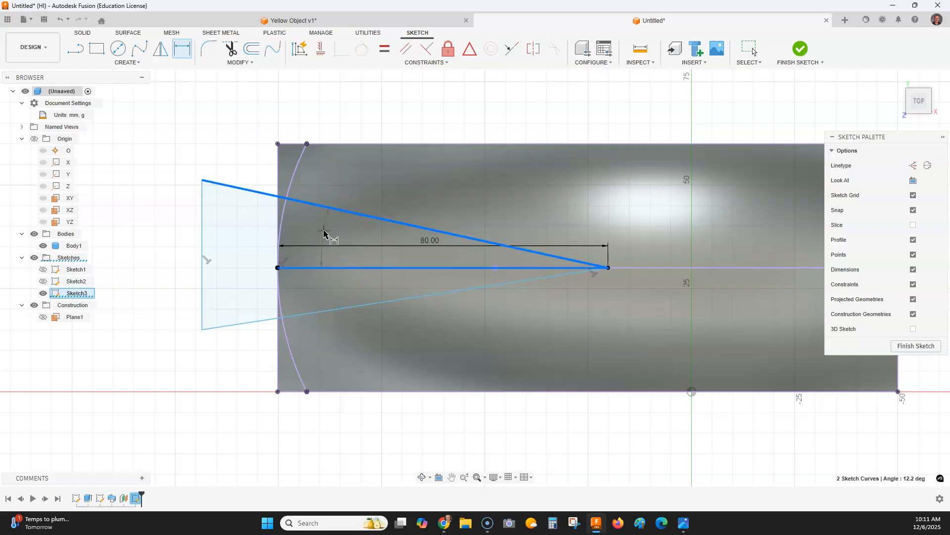
left_click(324, 232)
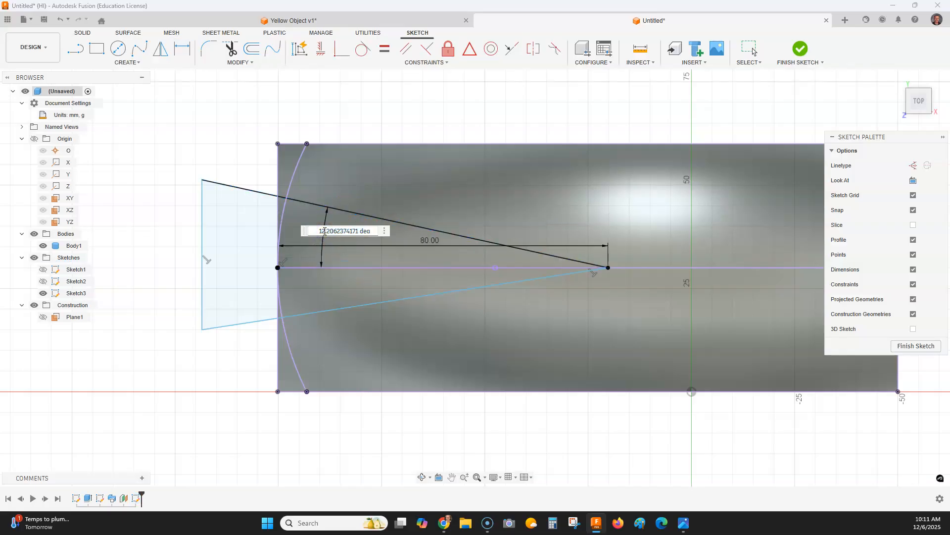
key("alt+Tab")
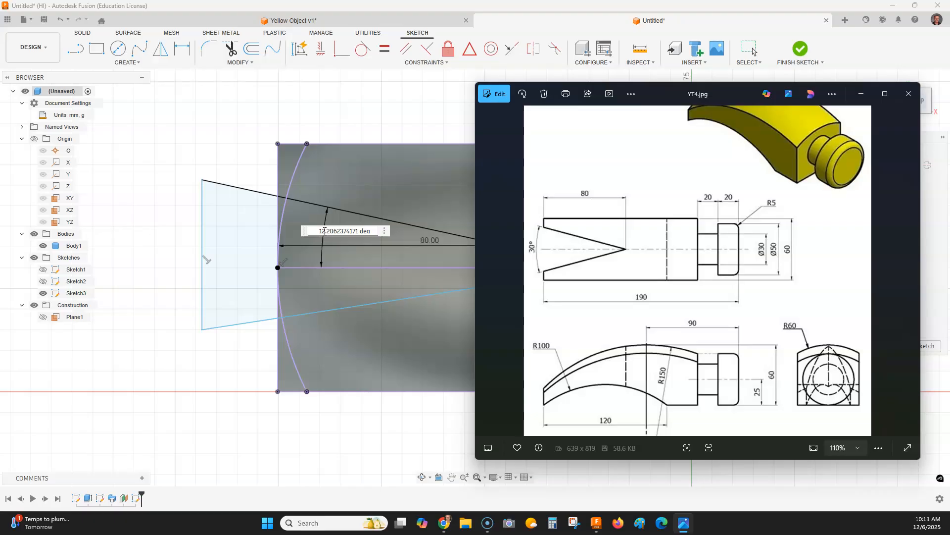
key("alt+Tab")
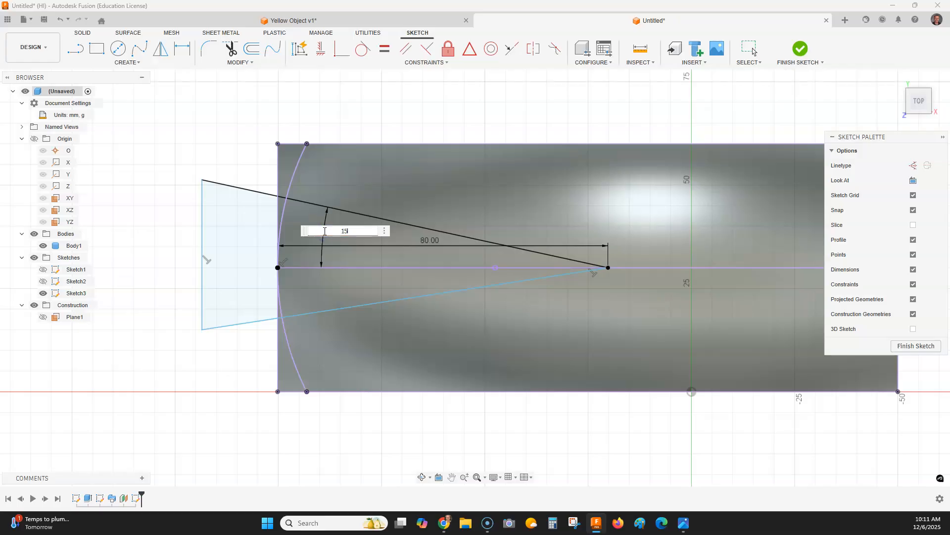
key("Return")
- Dimension the angle between the centerline and the triangle's lower side at 15°
left_click(352, 268)
left_click(346, 306)
left_click(332, 289)
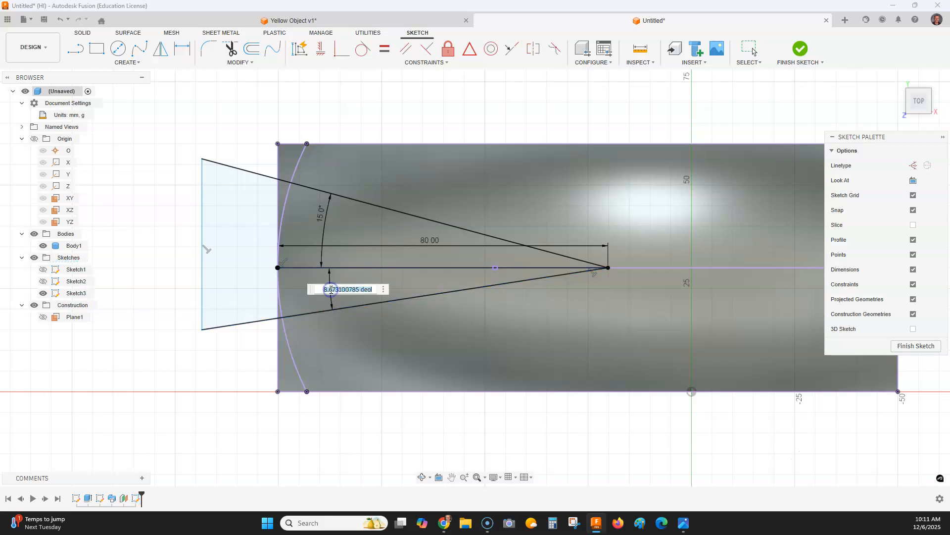
type("15")
key("Return")
- Sketch a horizontal line from the claw tip's center point to the triangle's outer vertical edge and finish the sketch
left_click(75, 48)
left_click(279, 267)
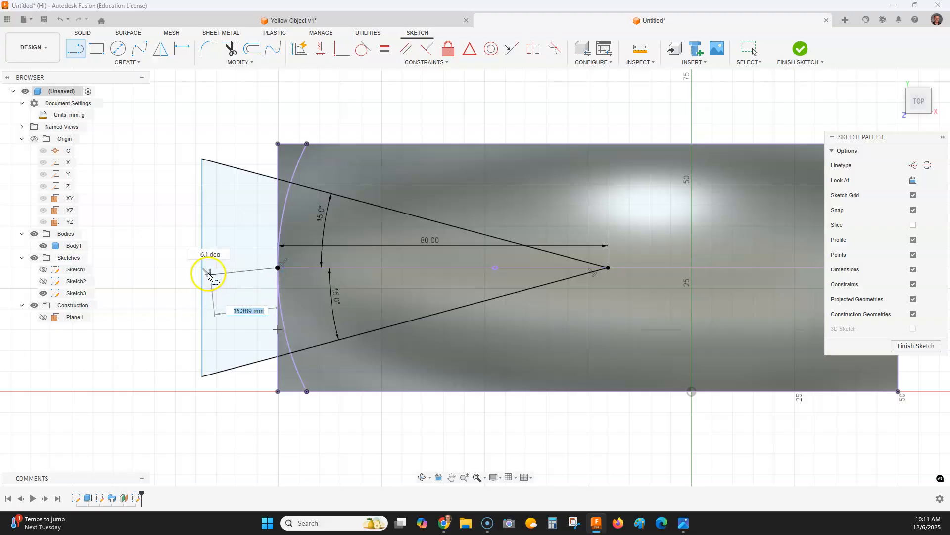
double_click(203, 268)
right_click(138, 183)
left_click(170, 182)
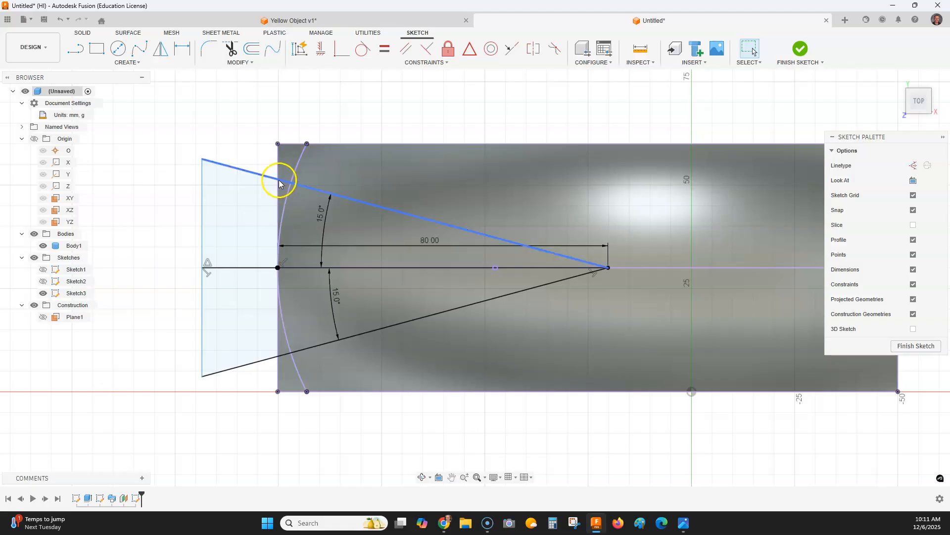
left_click(241, 199)
scroll(243, 249, "up", 2)
scroll(244, 249, "down", 2)
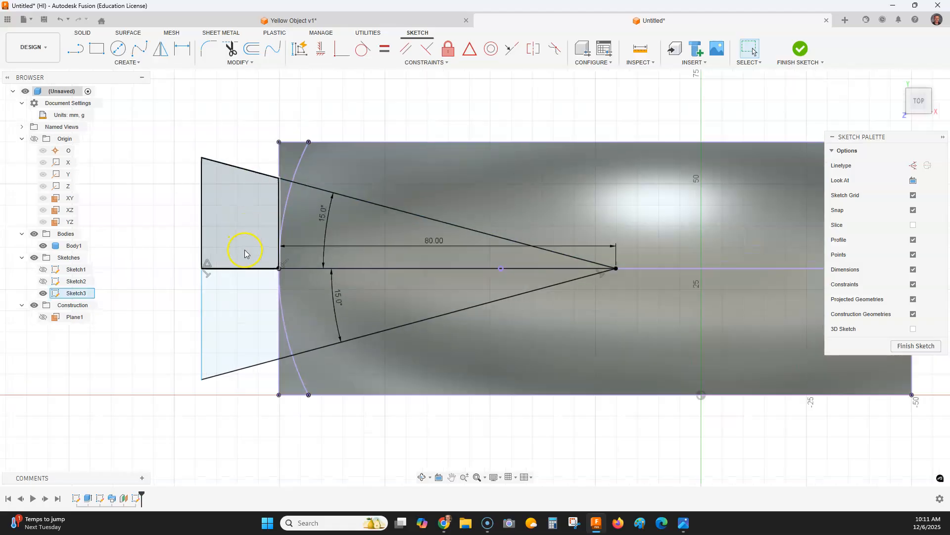
key("Escape")
left_click(802, 49)
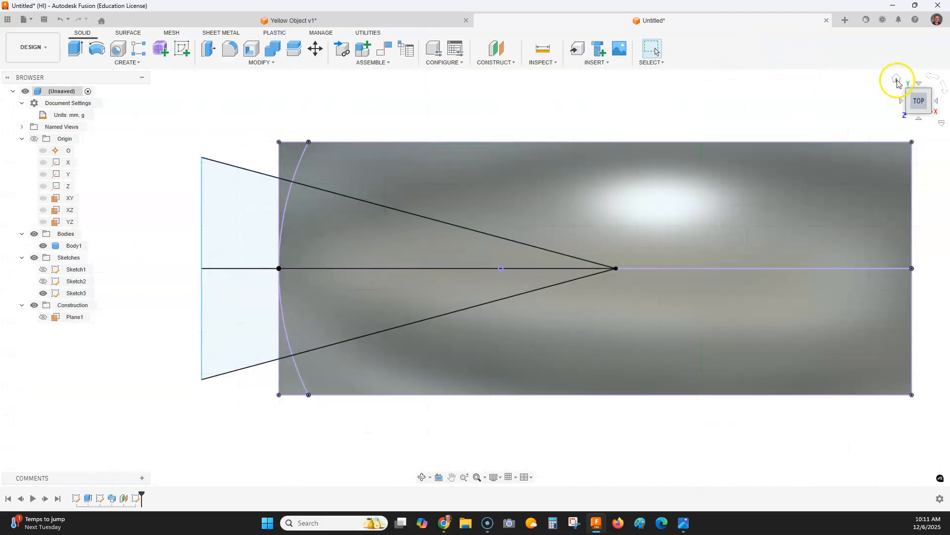
- Start an Extrude and select all six profiles that make up the triangular notch
left_click(898, 81)
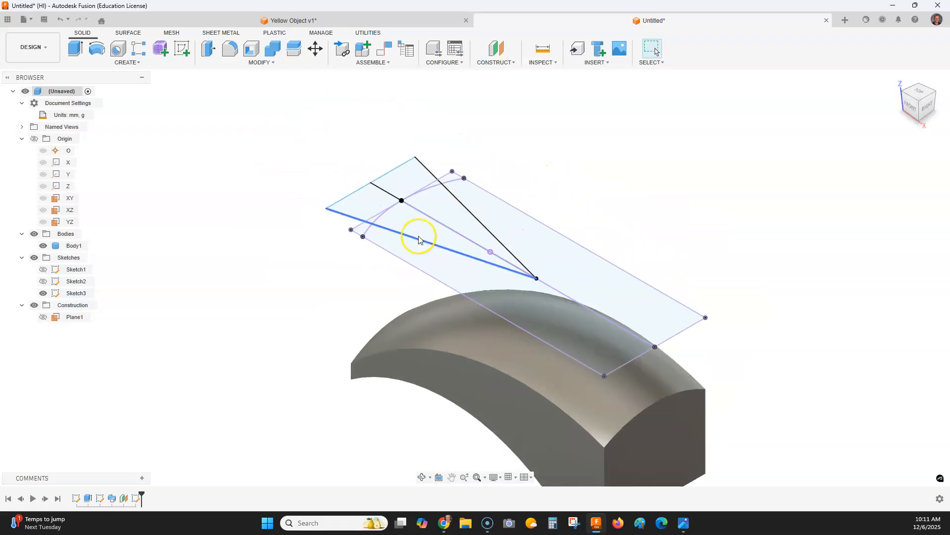
scroll(439, 190, "up", 2)
left_click(438, 188)
left_click_drag(407, 198, 350, 236)
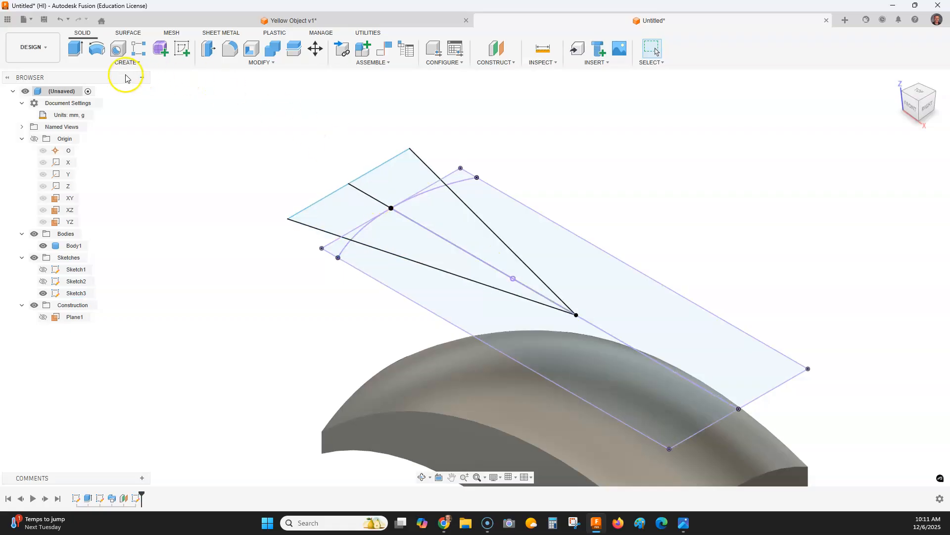
left_click(76, 50)
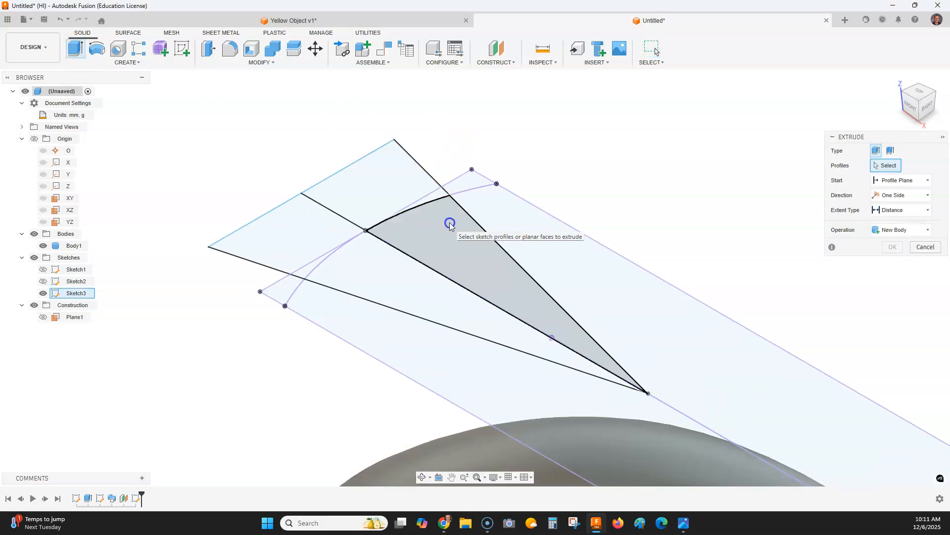
left_click(442, 195)
left_click(436, 214)
left_click(321, 272)
left_click(311, 267)
left_click(308, 247)
left_click(378, 203)
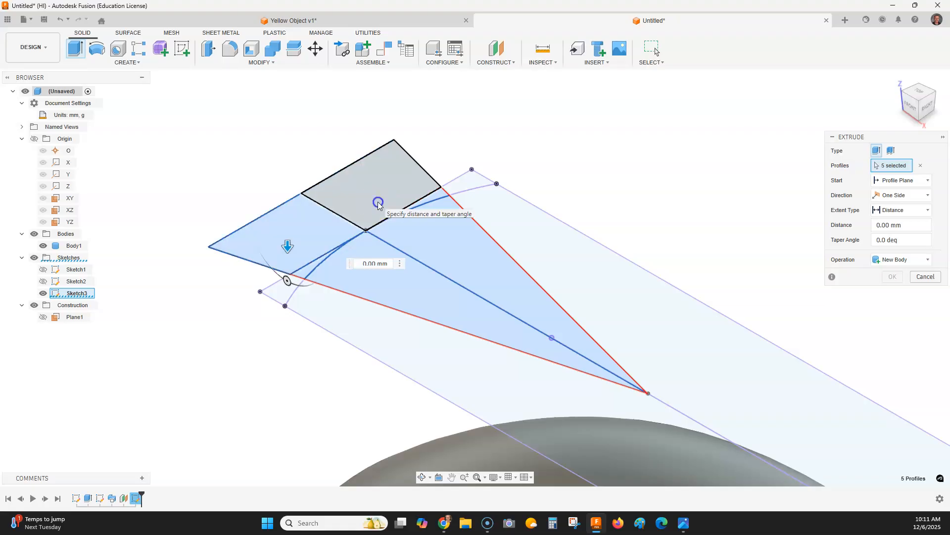
- Extrude the notch profiles downward through the claw as a Cut with the extent type All
scroll(379, 202, "down", 2)
scroll(379, 202, "down", 2)
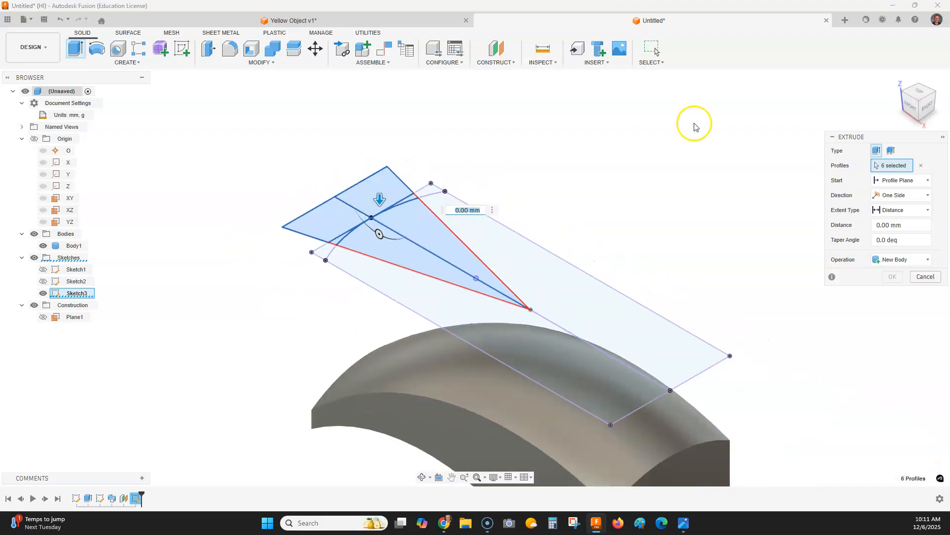
left_click(921, 94)
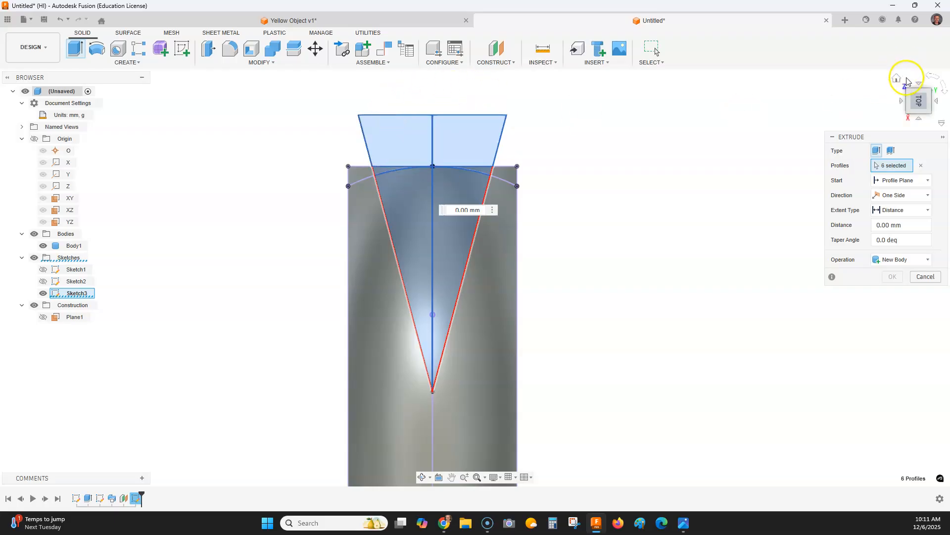
left_click(897, 79)
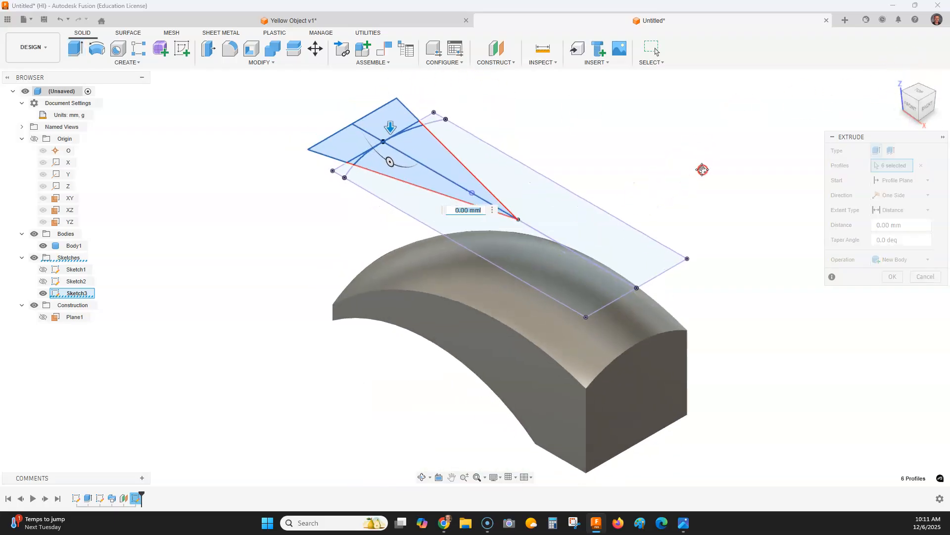
left_click_drag(390, 129, 424, 420)
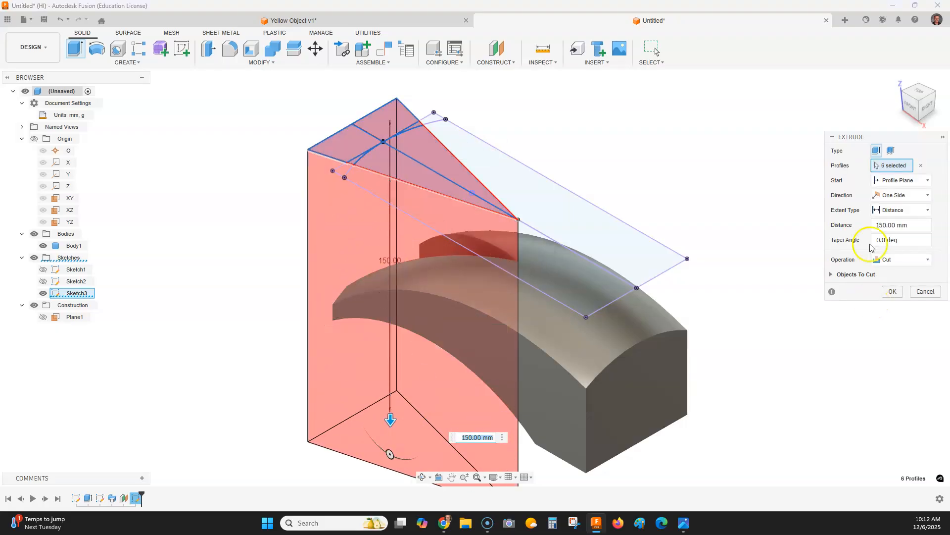
left_click(885, 213)
left_click(883, 248)
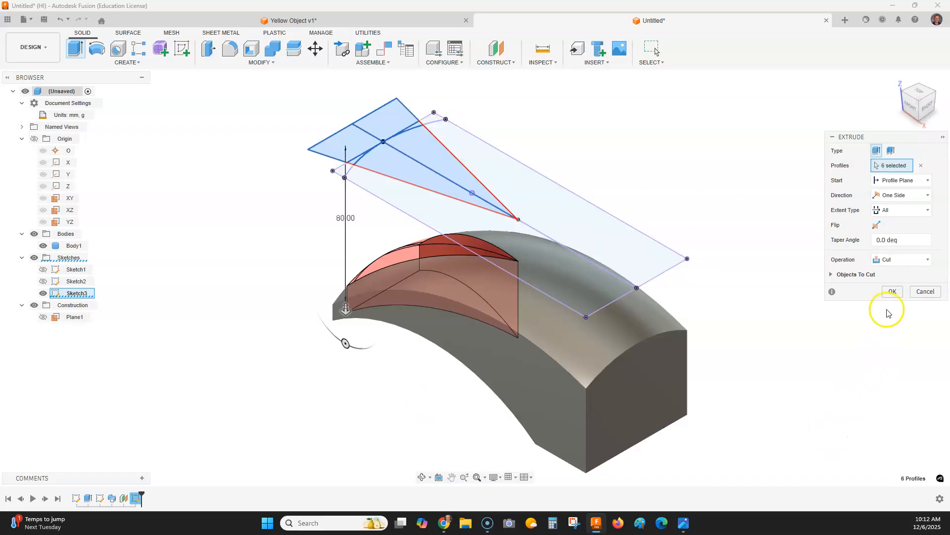
left_click(891, 291)
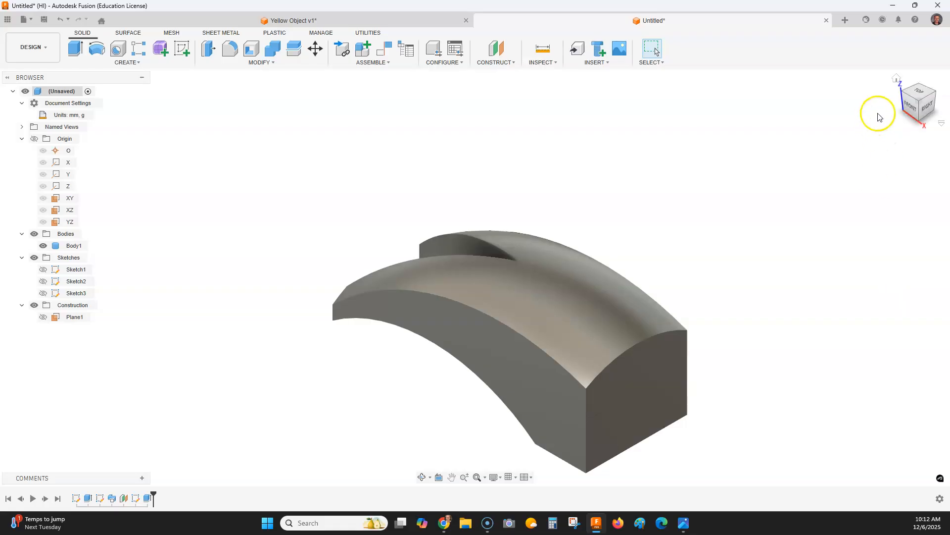
- Compare the notch from above with YT4.jpg and examine the drawing's dimensions for the neck and striking head
left_click_drag(895, 80, 916, 92)
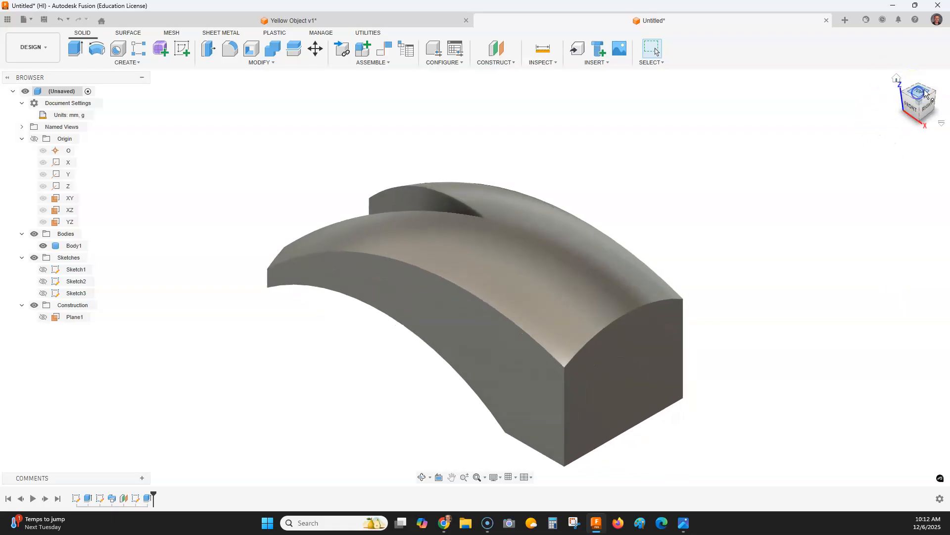
left_click(924, 93)
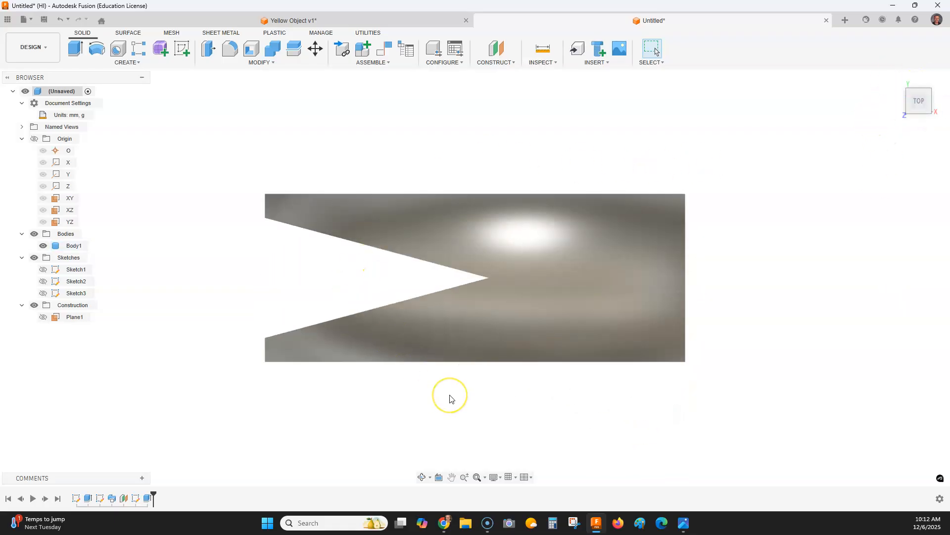
key("alt+Tab")
scroll(639, 272, "up", 2)
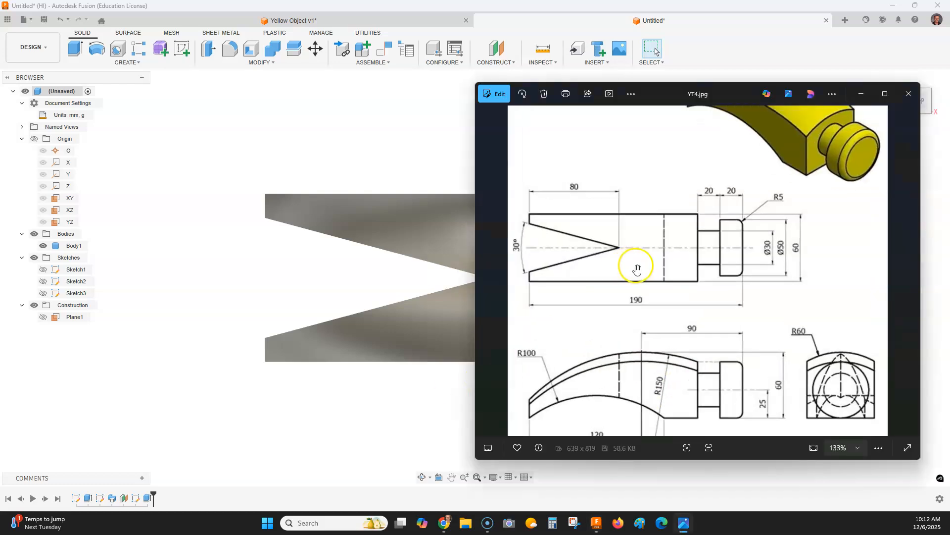
scroll(640, 282, "down", 4)
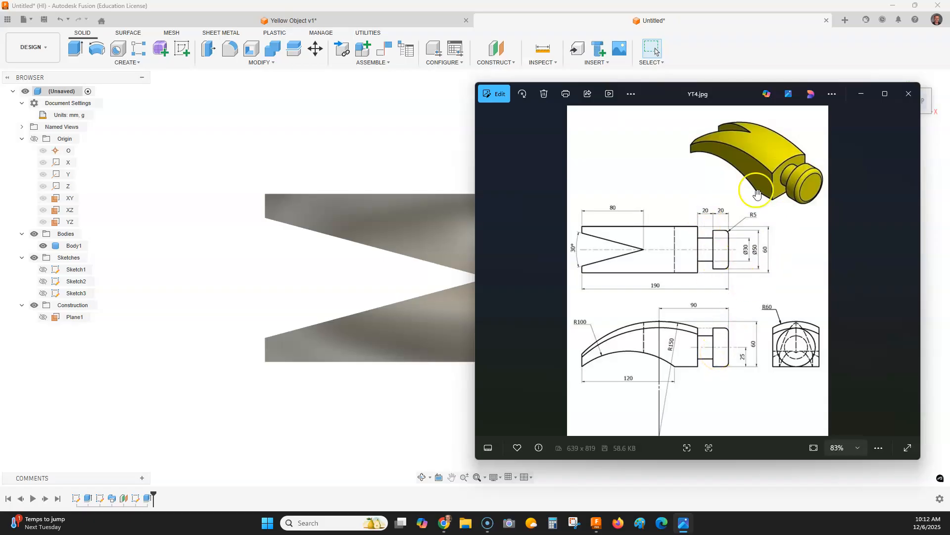
scroll(712, 253, "up", 5)
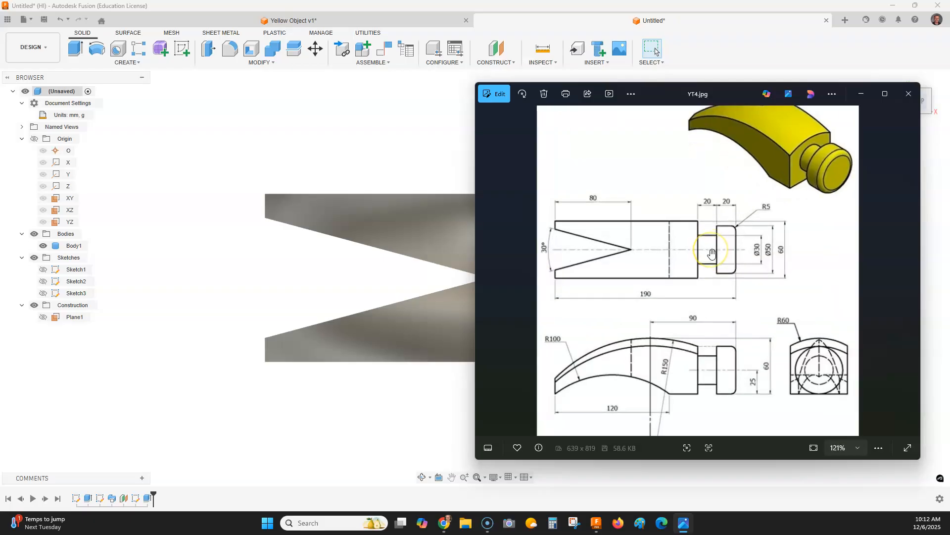
scroll(711, 253, "down", 3)
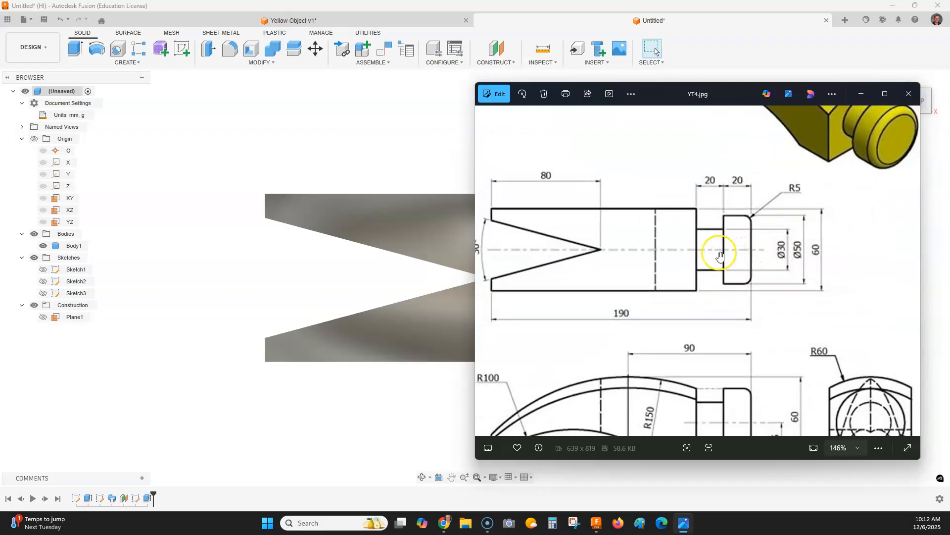
left_click(382, 133)
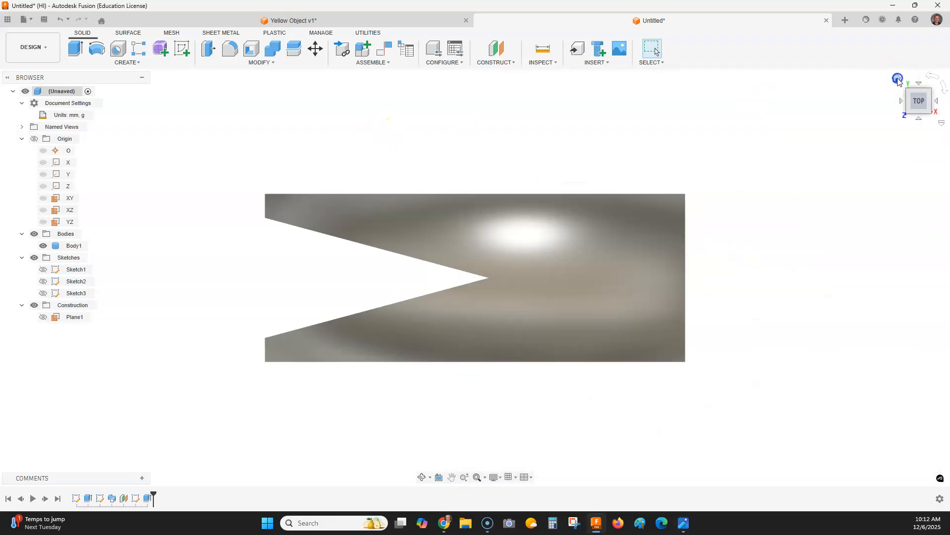
- Create a sketch on the flat end face of the body opposite the claw
left_click(898, 79)
left_click(181, 48)
left_click(536, 409)
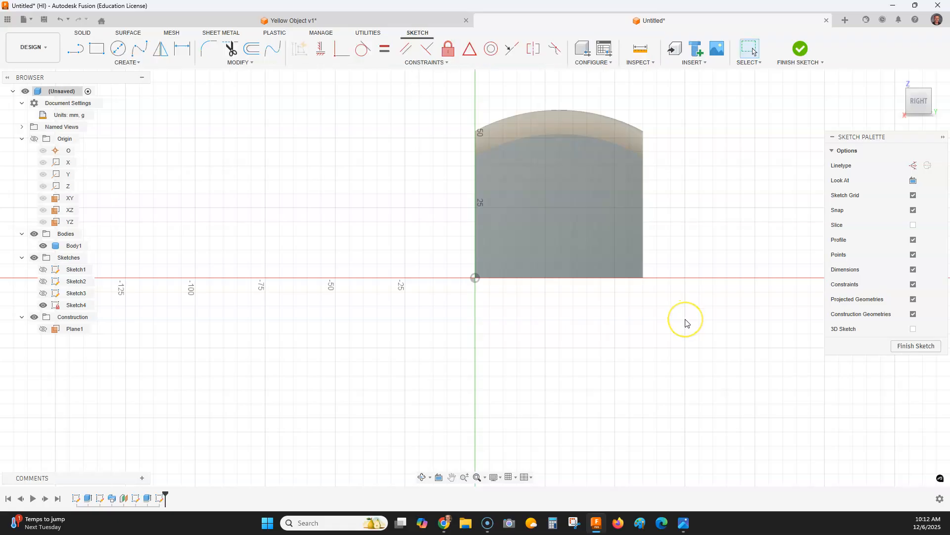
- Following YT4.jpg, sketch a 30 mm diameter circle on the end face, centred across the face's width
key("alt+Tab")
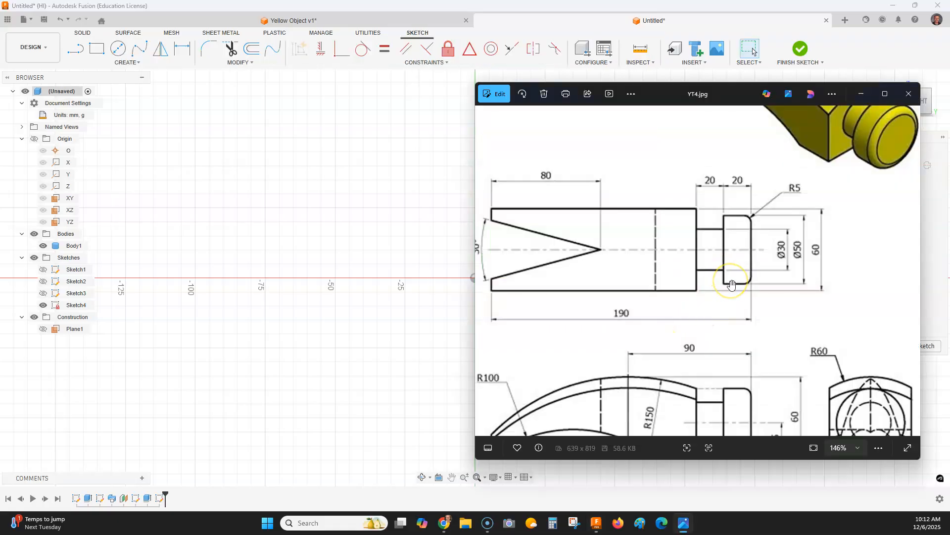
scroll(759, 359, "down", 3)
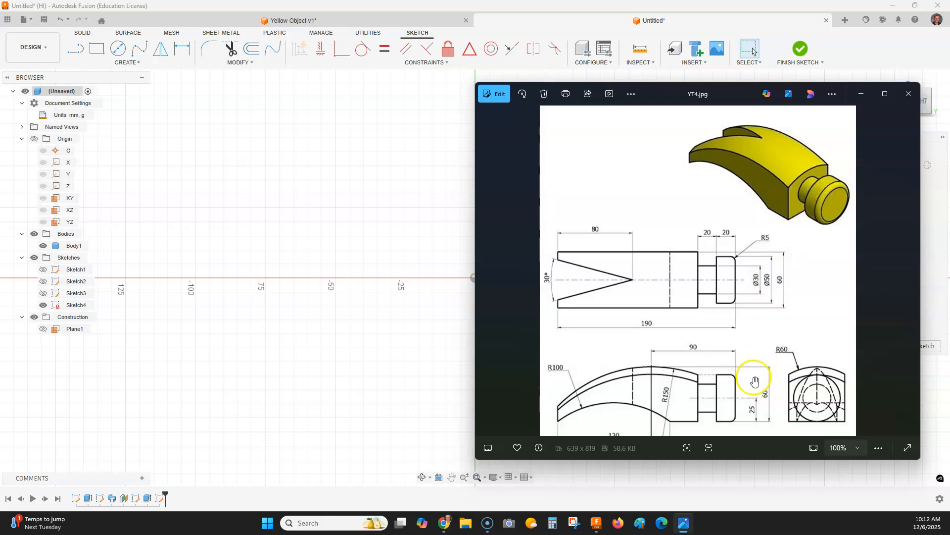
left_click(116, 53)
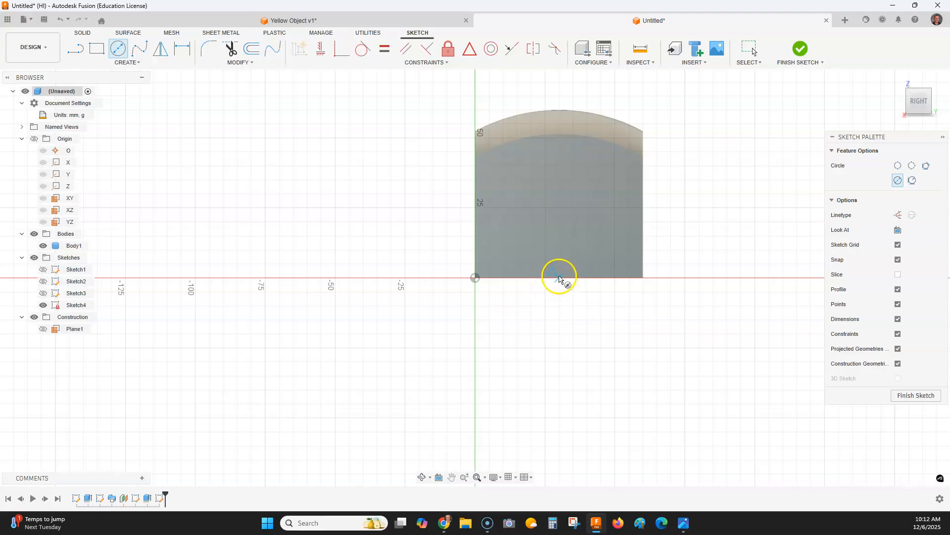
left_click(560, 194)
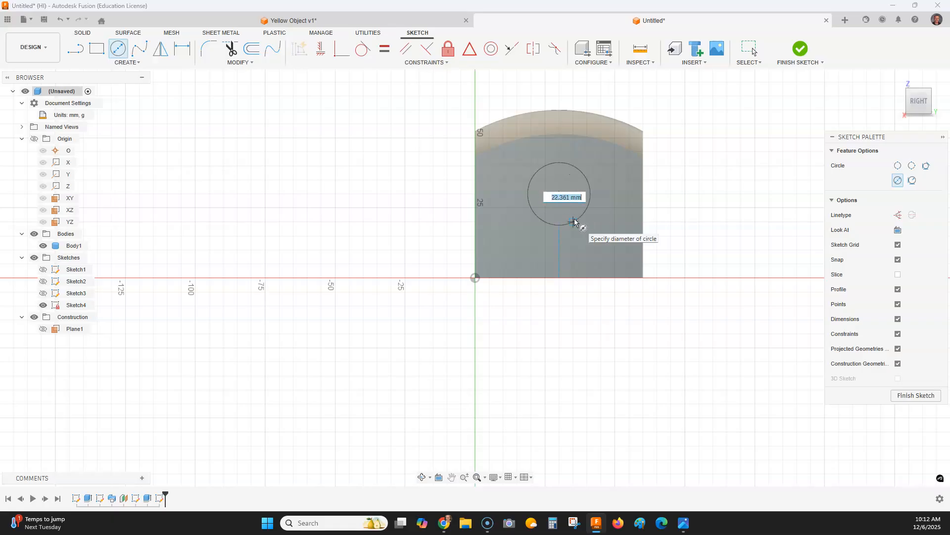
key("alt+Tab")
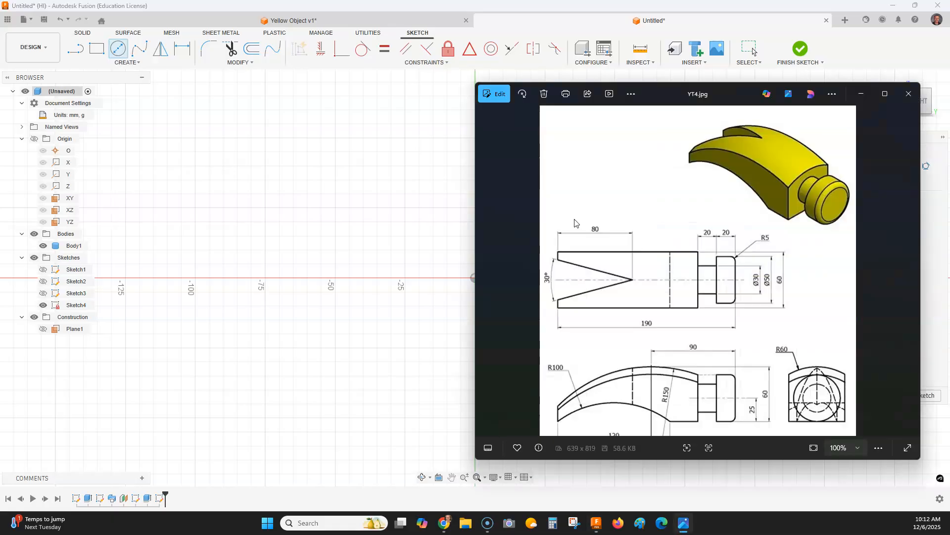
key("alt+Tab")
type("3")
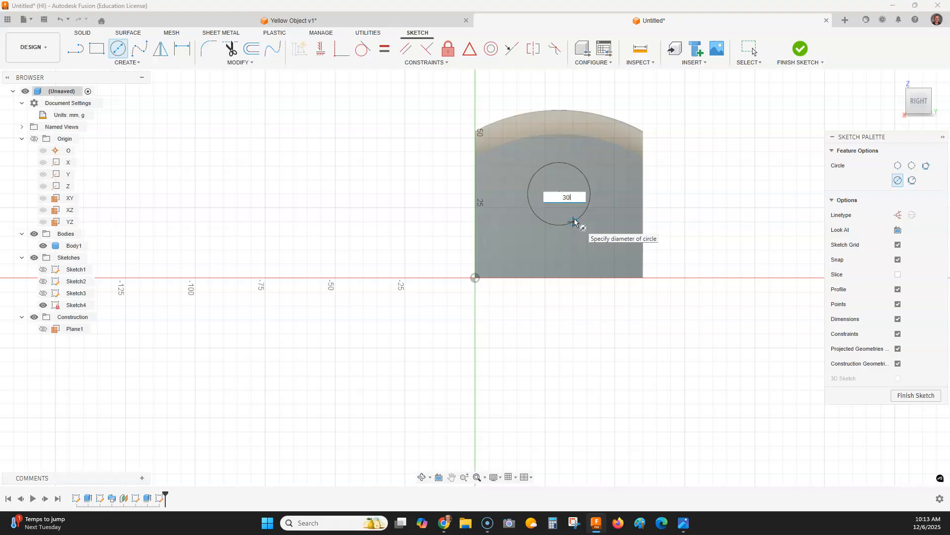
key("Return")
- Dimension the circle's centre 25 mm above the bottom edge of the end face
left_click(181, 48)
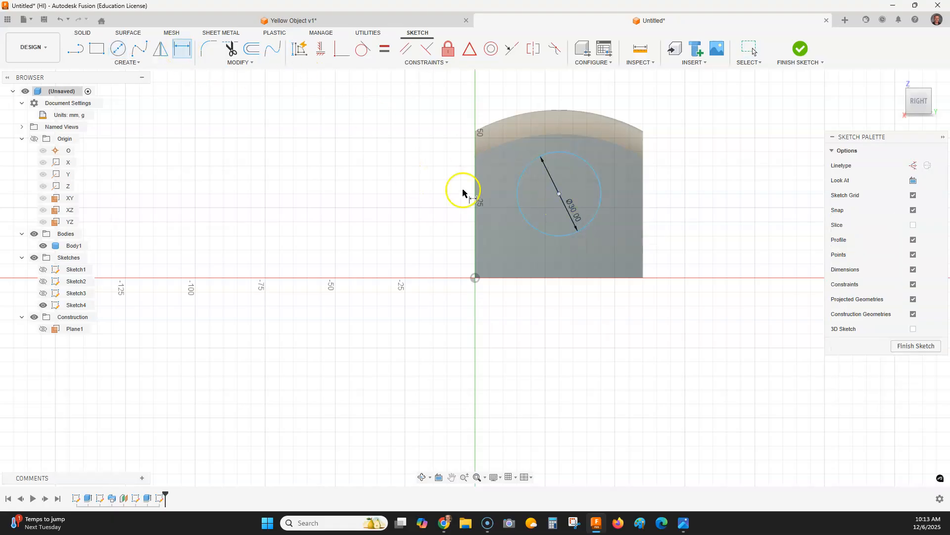
left_click(558, 194)
left_click(554, 277)
left_click(396, 243)
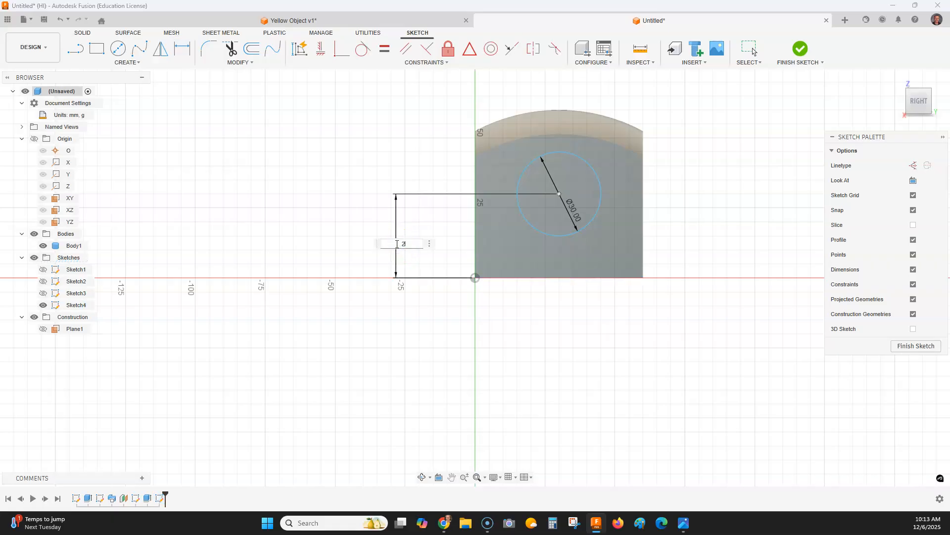
type("25")
key("Return")
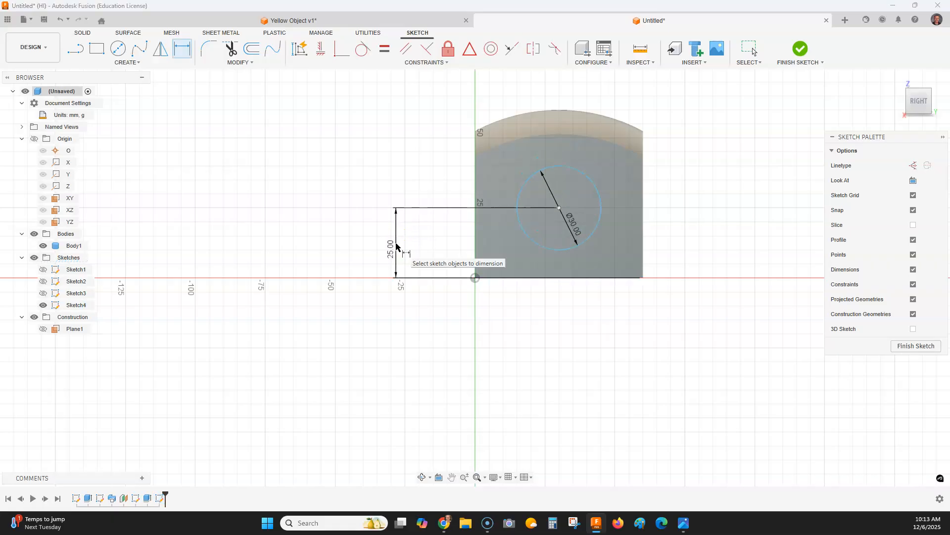
- Check the neck length in YT4.jpg, finish the sketch and extrude the 30 mm circle outward by 20 mm
key("alt+Tab")
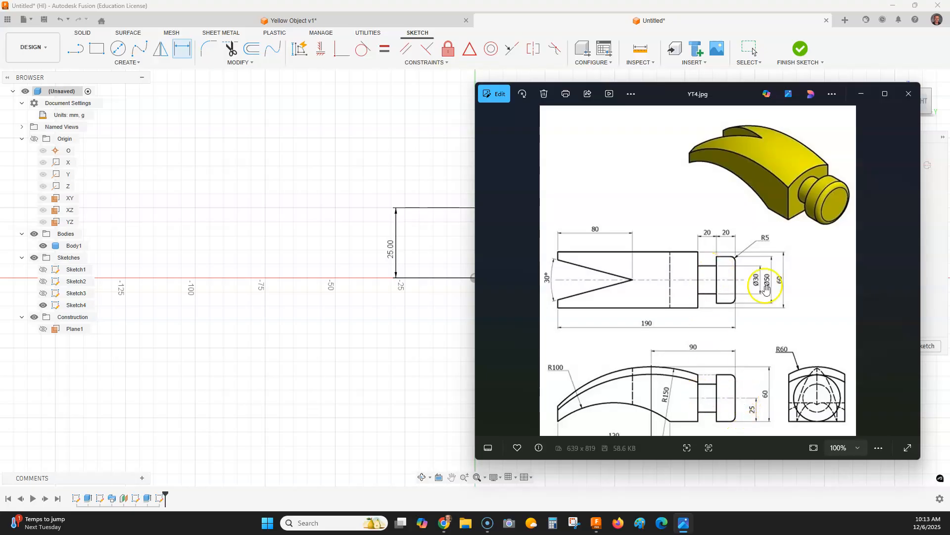
left_click(398, 149)
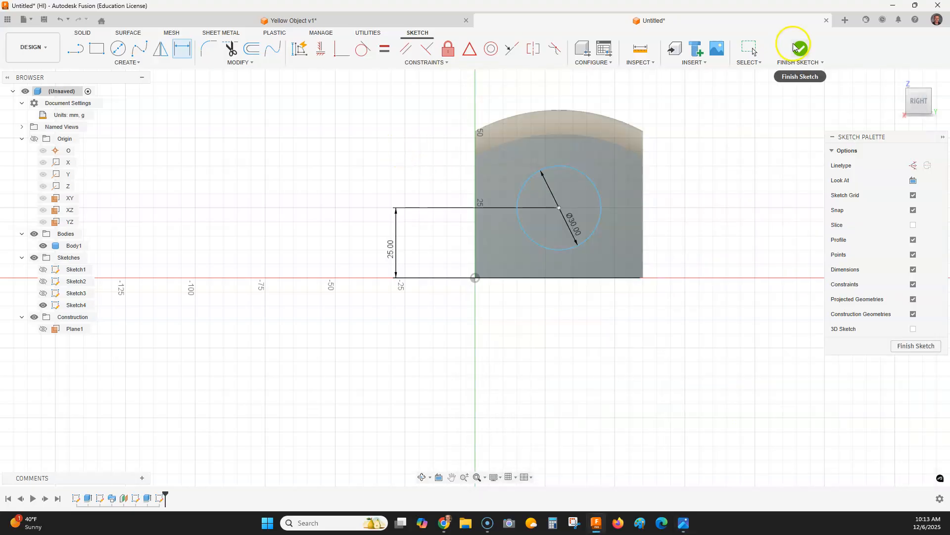
left_click(802, 48)
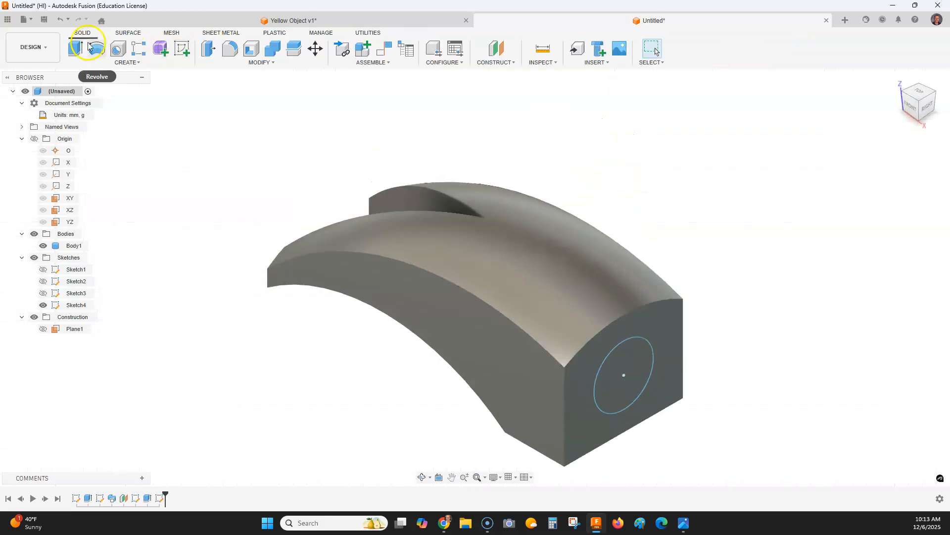
key("e")
left_click(625, 372)
type("20")
key("Return")
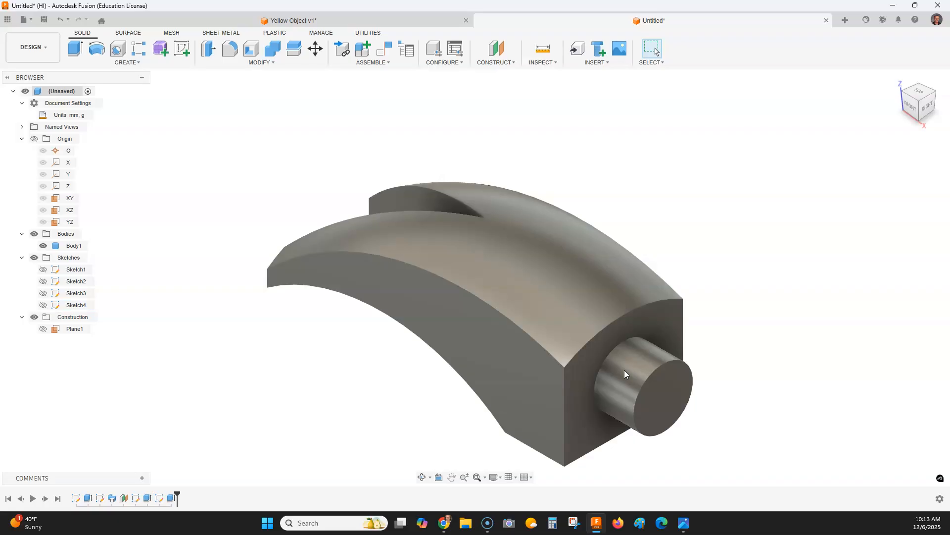
- Check the striking head's dimensions in YT4.jpg and create a sketch on the neck's flat end face
scroll(643, 365, "down", 3)
middle_click_drag(643, 365, 647, 301)
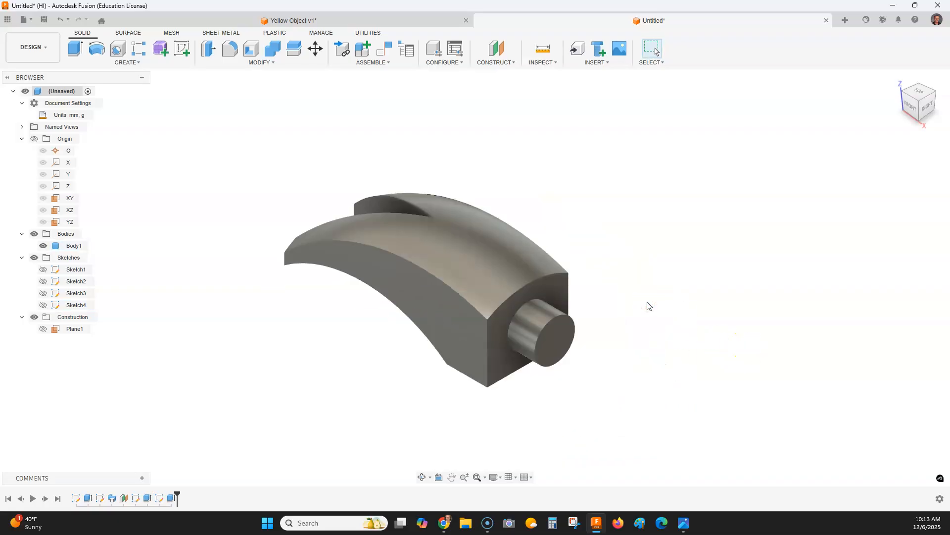
key("alt+Tab")
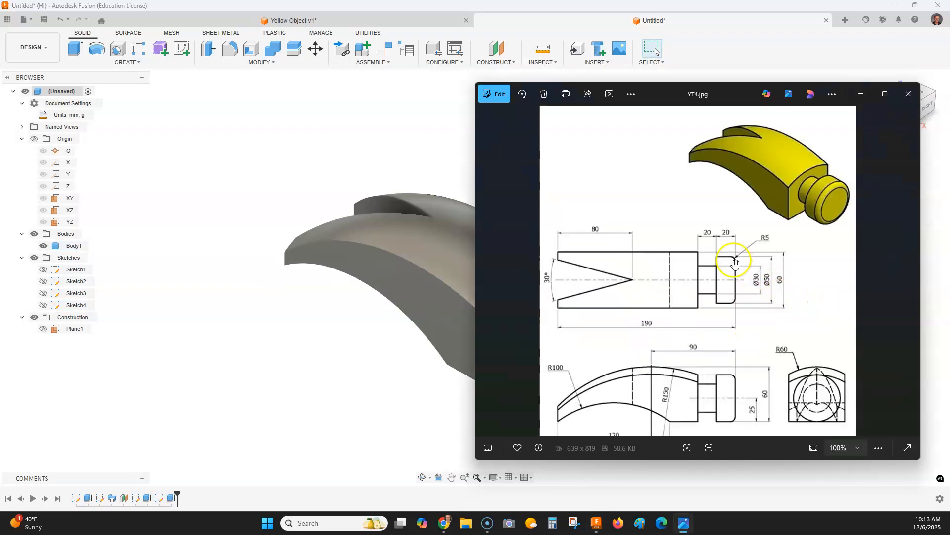
scroll(735, 263, "up", 3)
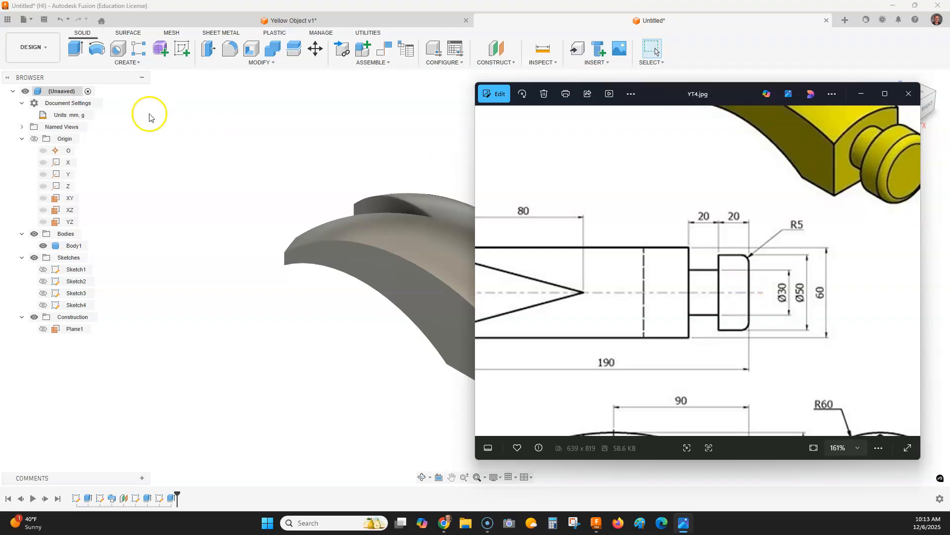
left_click(182, 56)
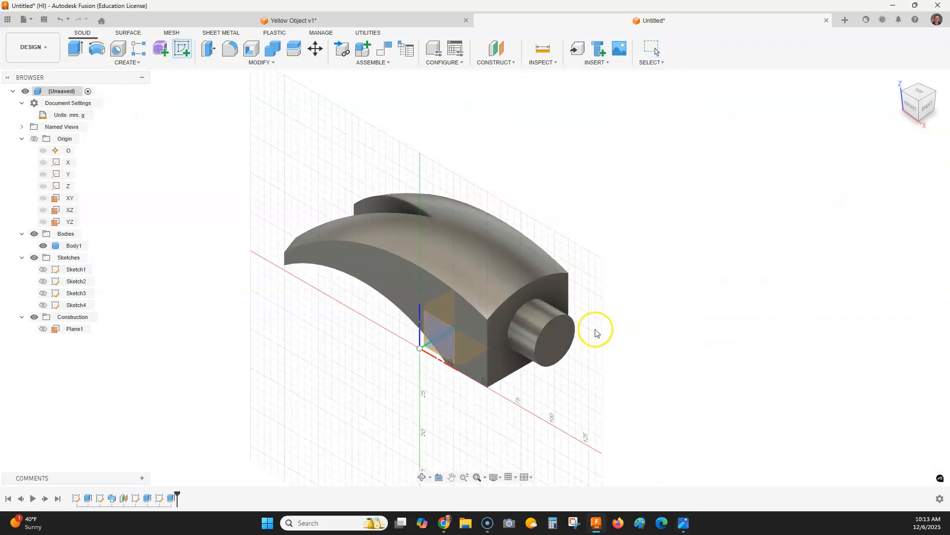
left_click(560, 333)
- Sketch a 50 mm diameter circle concentric with the neck
left_click(117, 48)
scroll(532, 229, "up", 3)
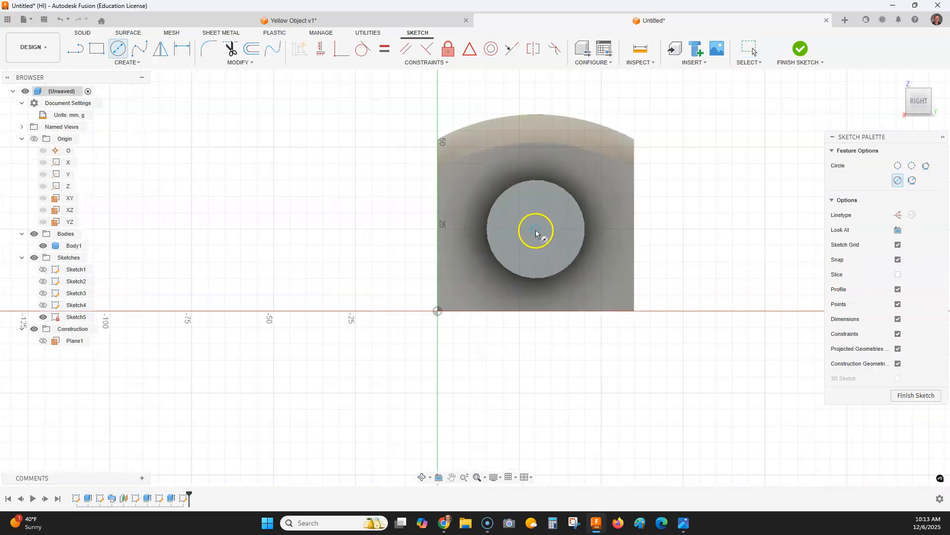
scroll(536, 229, "up", 2)
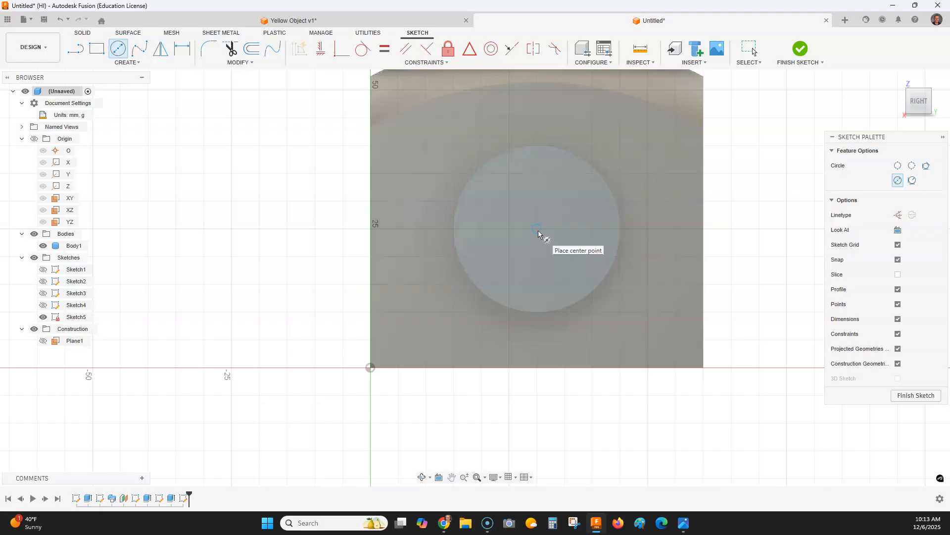
left_click(538, 229)
type("50")
key("Return")
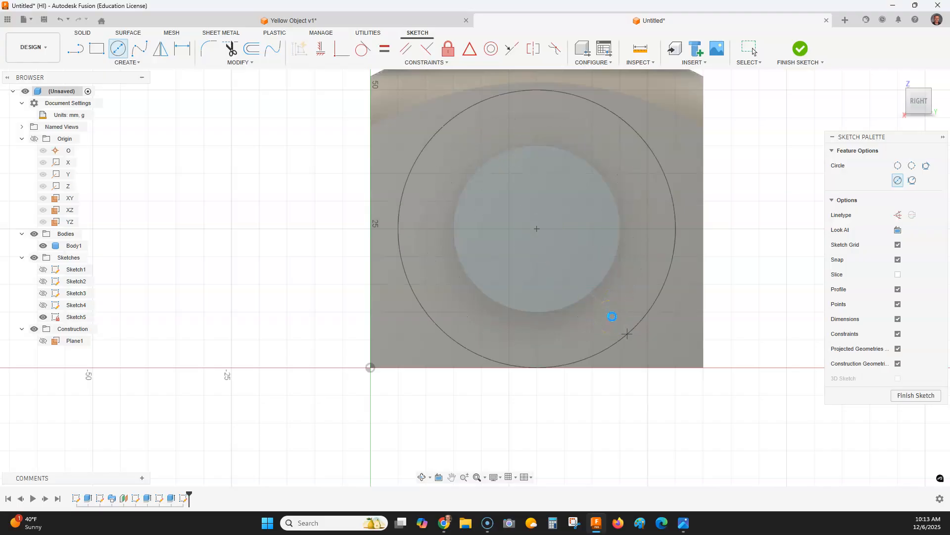
key("Escape")
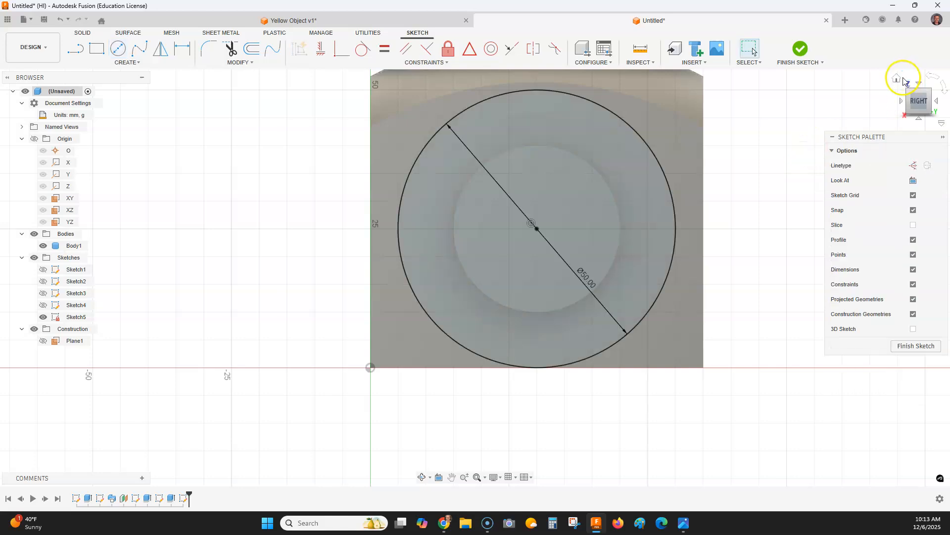
- Finish the sketch and extrude both circle profiles 20 mm outward from the neck as a Join
left_click(897, 80)
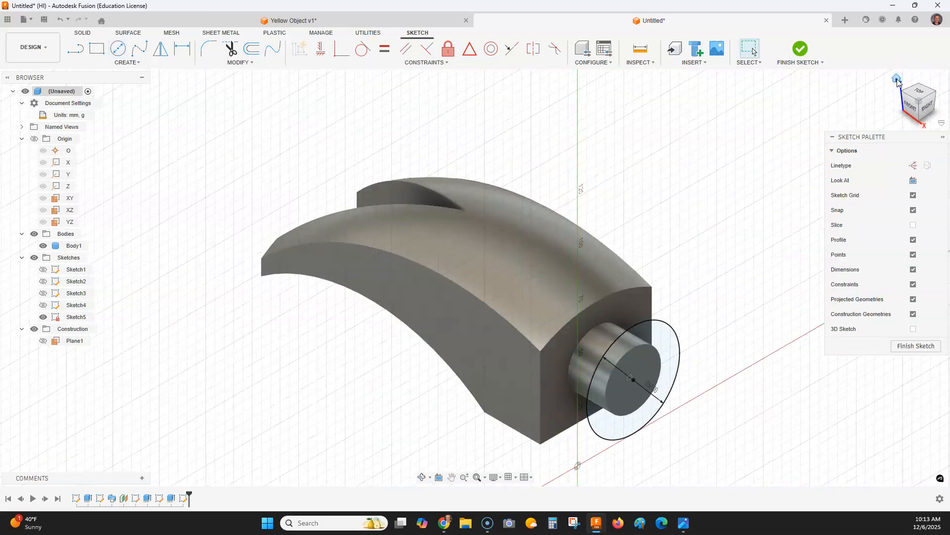
key("alt+Tab")
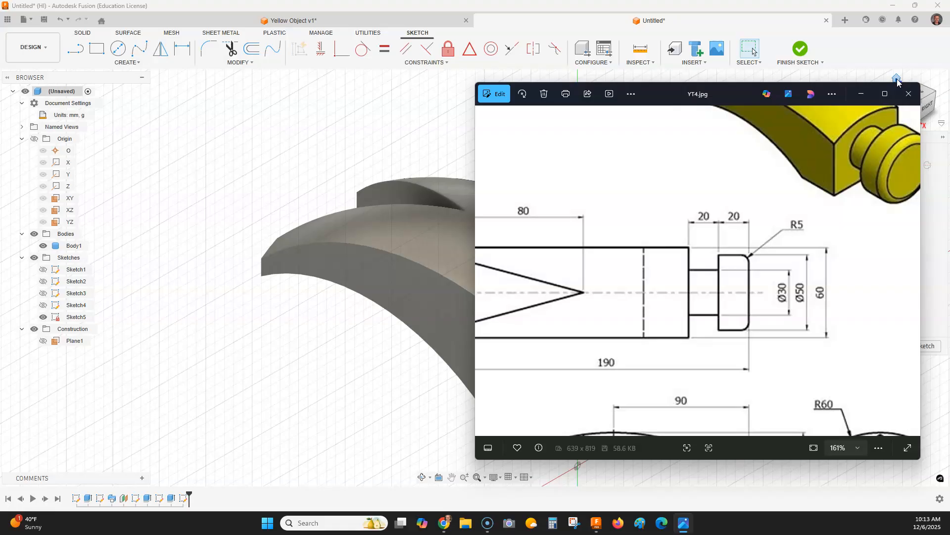
key("alt+Tab")
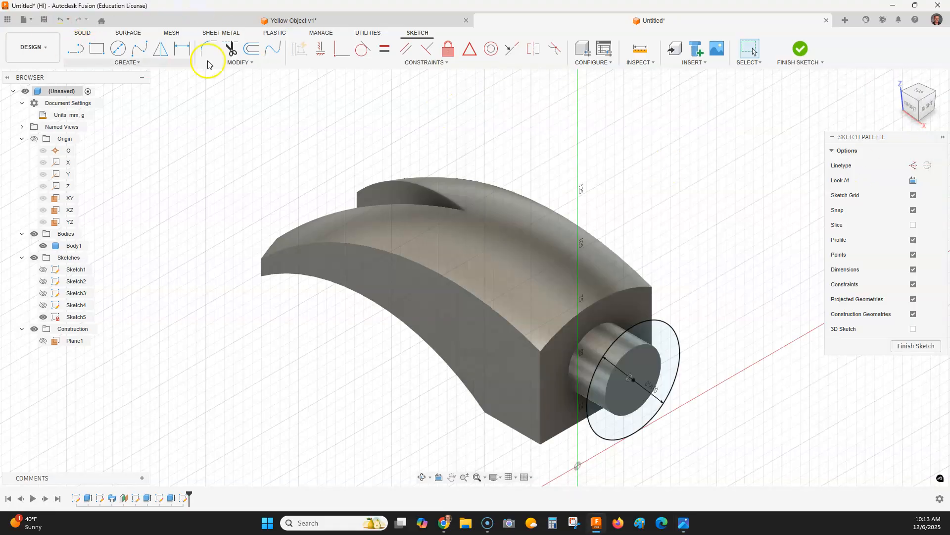
left_click(798, 49)
left_click(75, 48)
left_click(642, 372)
left_click(642, 372)
left_click(910, 224)
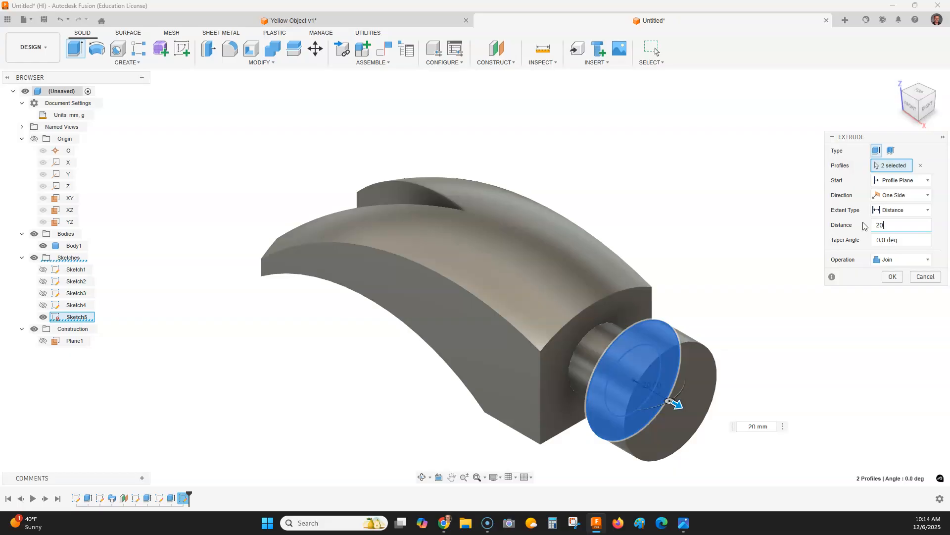
key("Return")
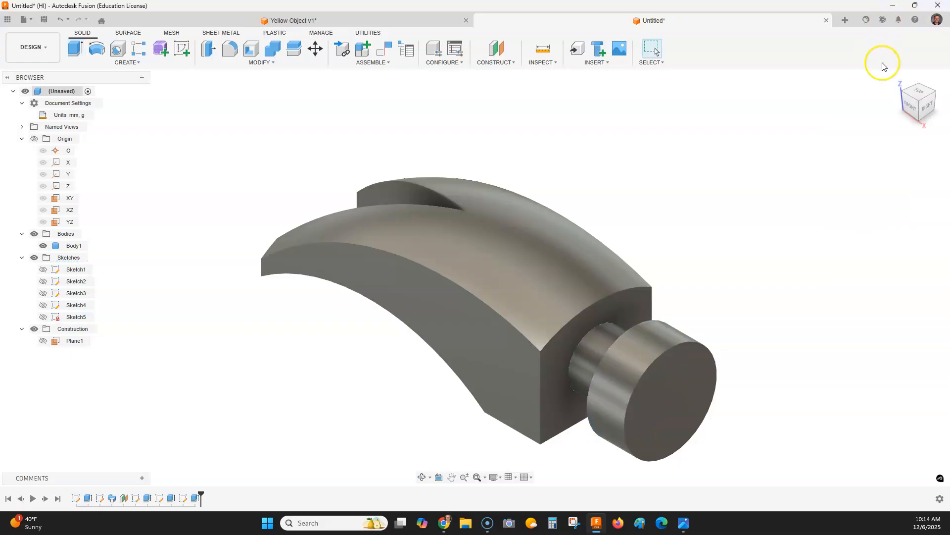
- View the hammer from the front and compare the neck and striking head with YT4.jpg, including the edge radius
left_click(910, 107)
middle_click_drag(783, 296, 739, 263)
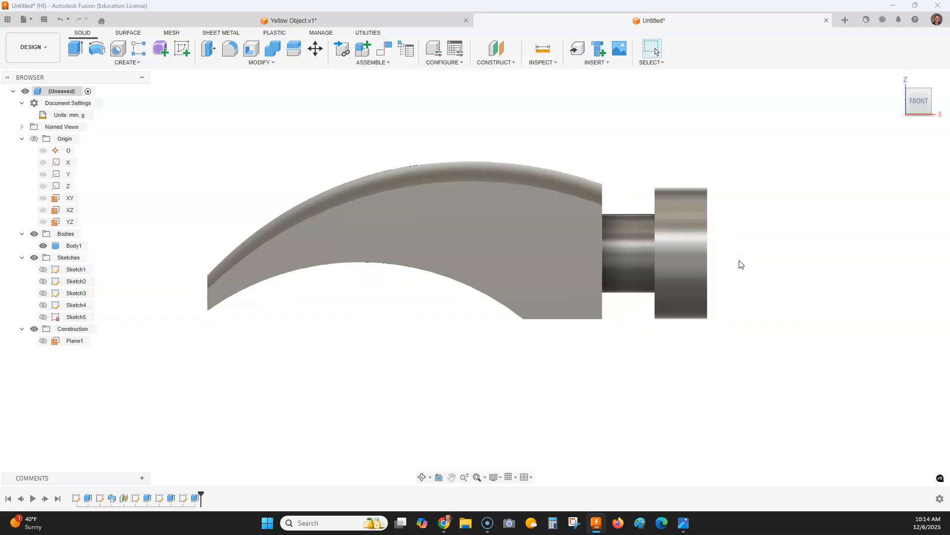
key("alt+Tab")
scroll(767, 338, "down", 4)
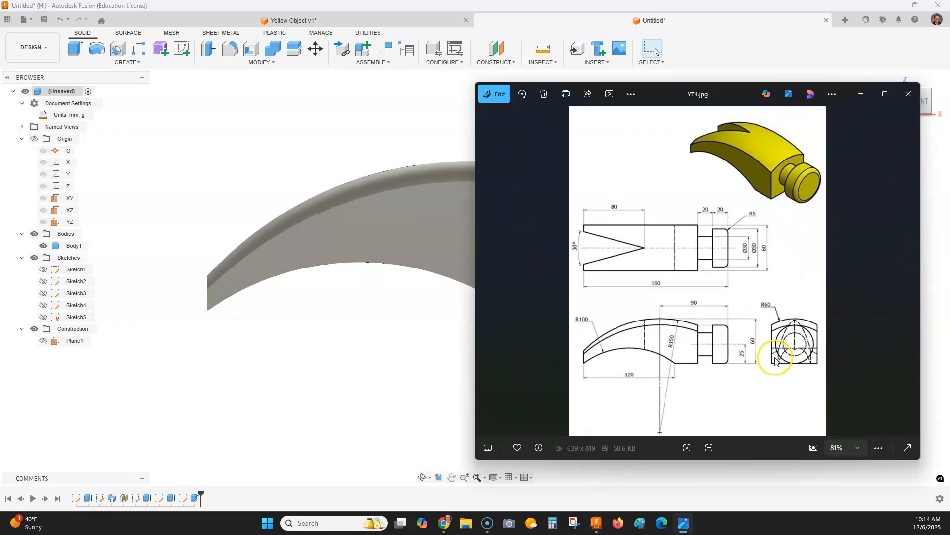
scroll(757, 364, "up", 4)
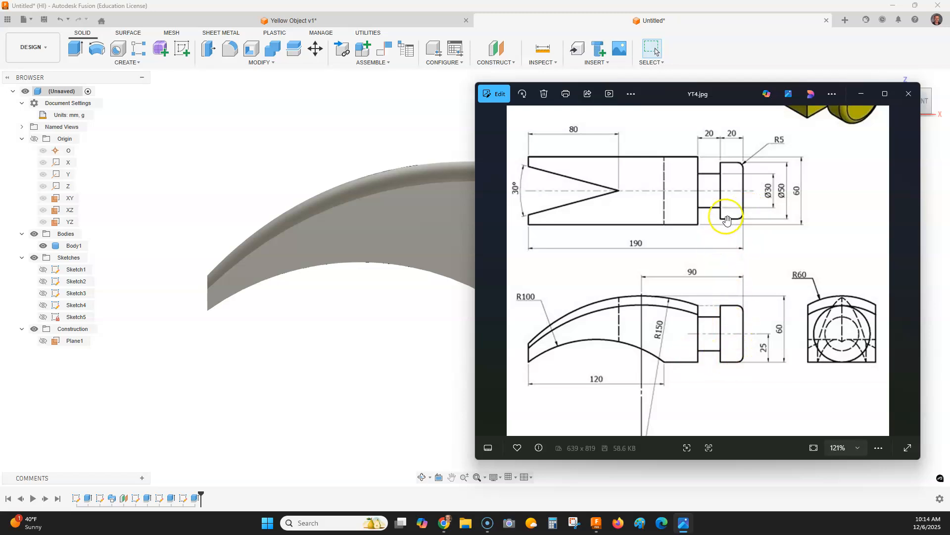
scroll(768, 215, "down", 3)
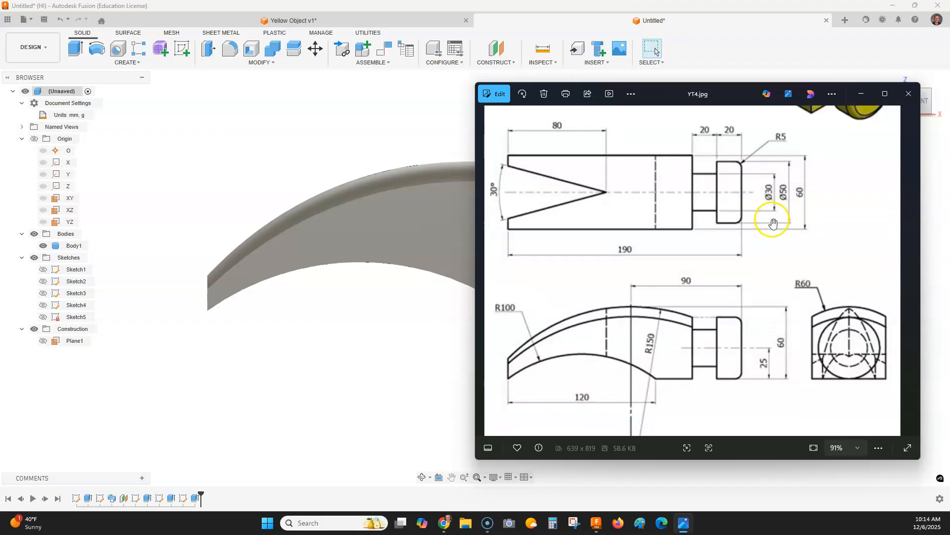
left_click(382, 127)
- Fillet the outer circular edge of the striking head with a 5 mm radius
left_click(897, 78)
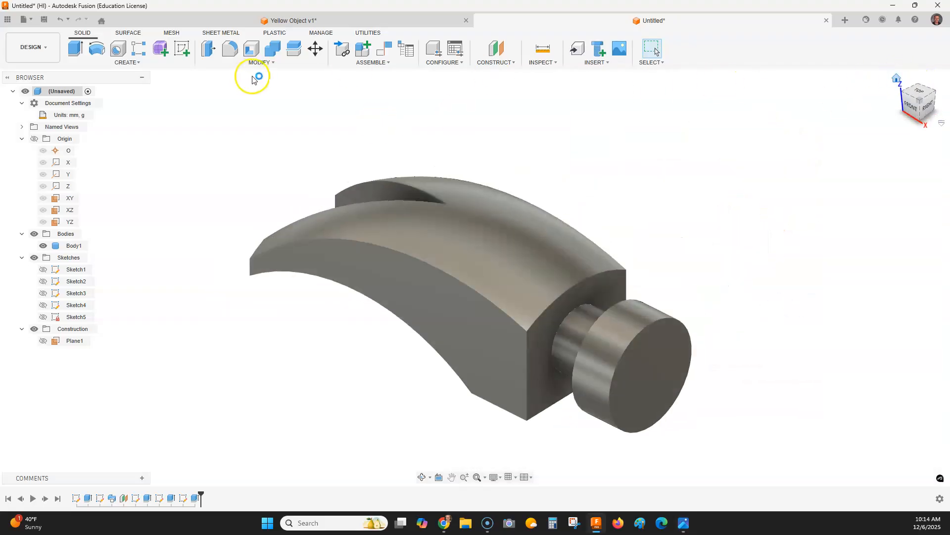
left_click(230, 49)
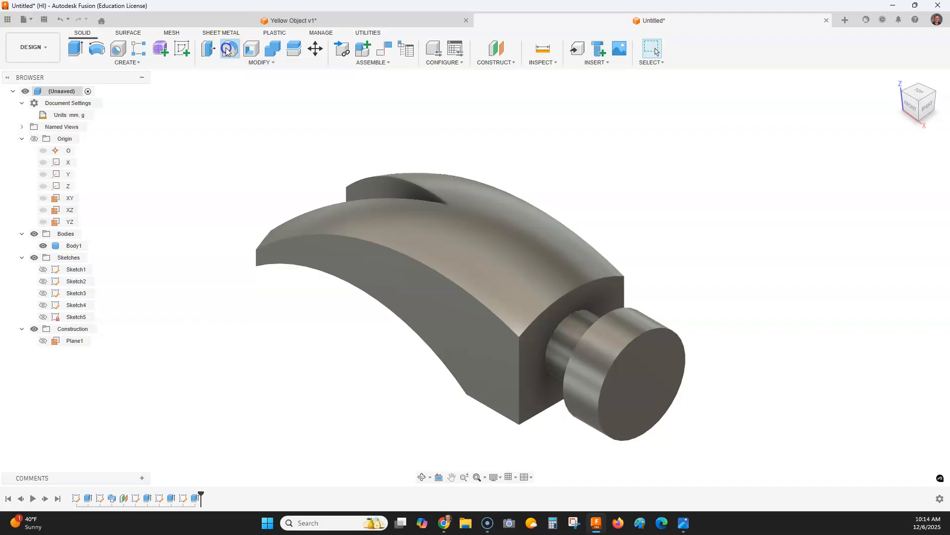
left_click(670, 327)
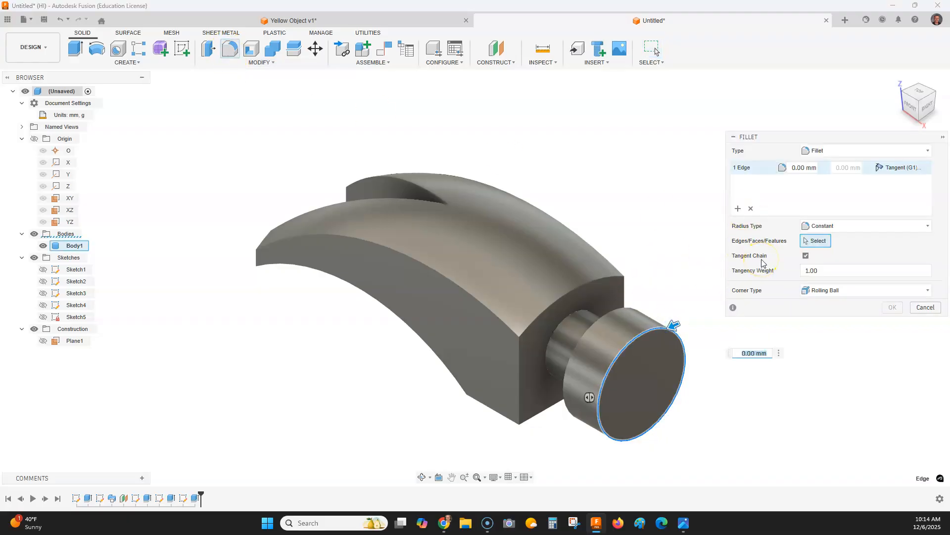
left_click(804, 168)
left_click(884, 308)
- Compare the filleted hammer head with the views in YT4.jpg
middle_click_drag(675, 227, 592, 205)
key("alt+Tab")
left_click(664, 277)
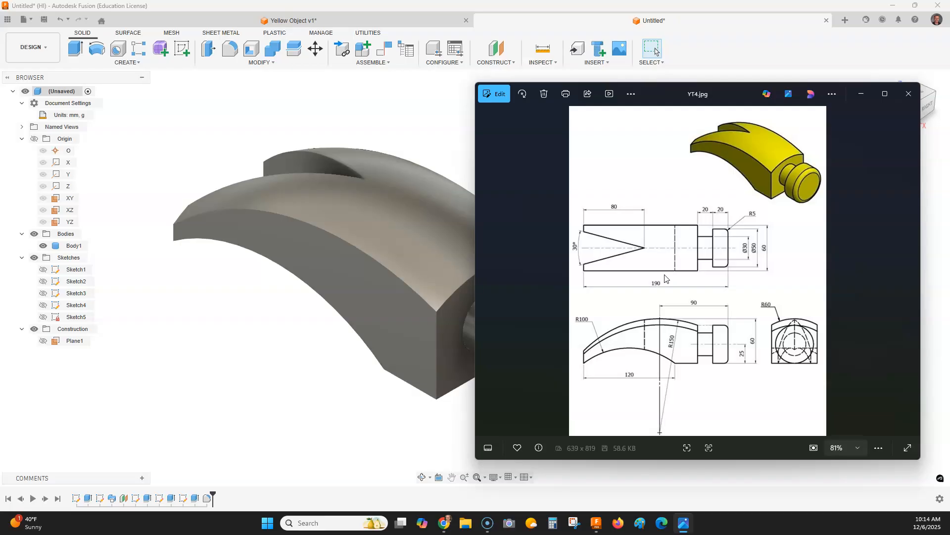
left_click(444, 123)
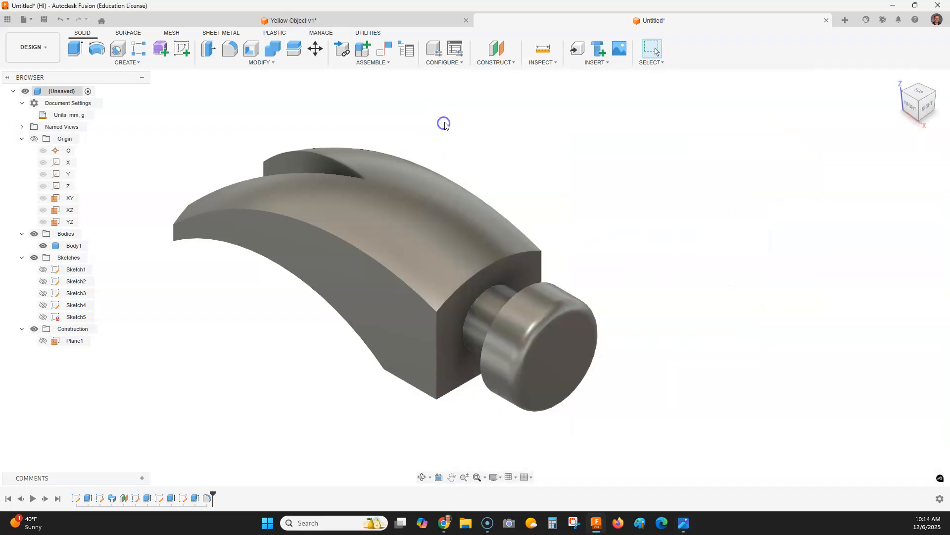
- Display the hammer as Wireframe with Hidden Edges and compare its right view with the side view in YT4.jpg
left_click(493, 478)
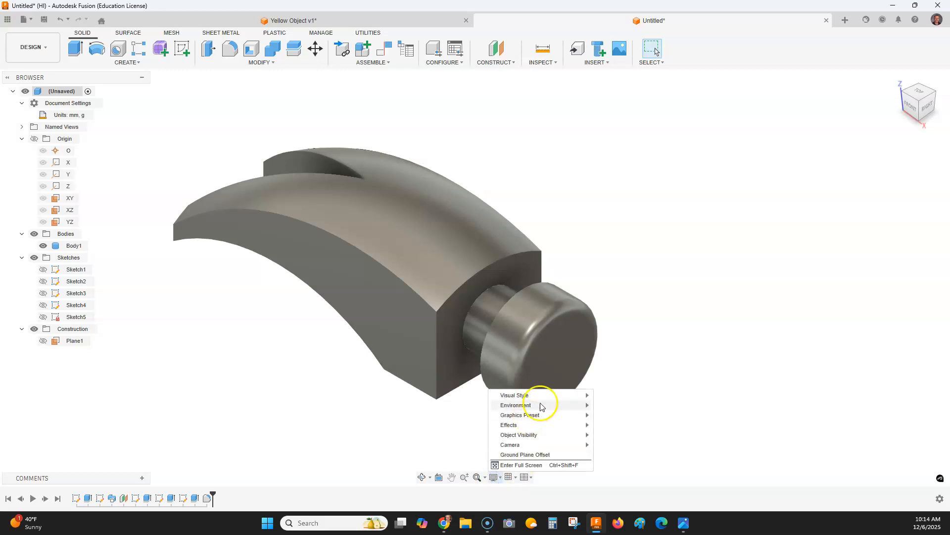
mouse_move(546, 400)
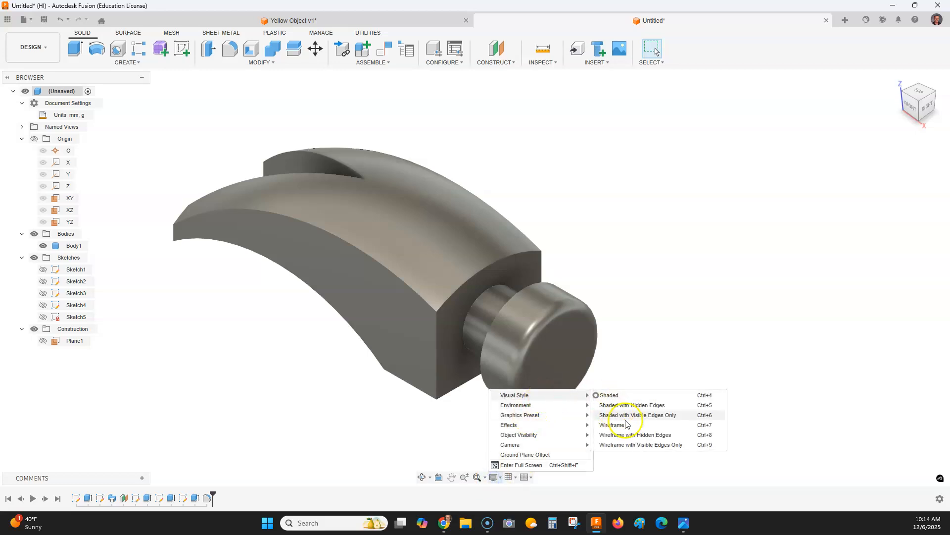
left_click(629, 435)
left_click(927, 108)
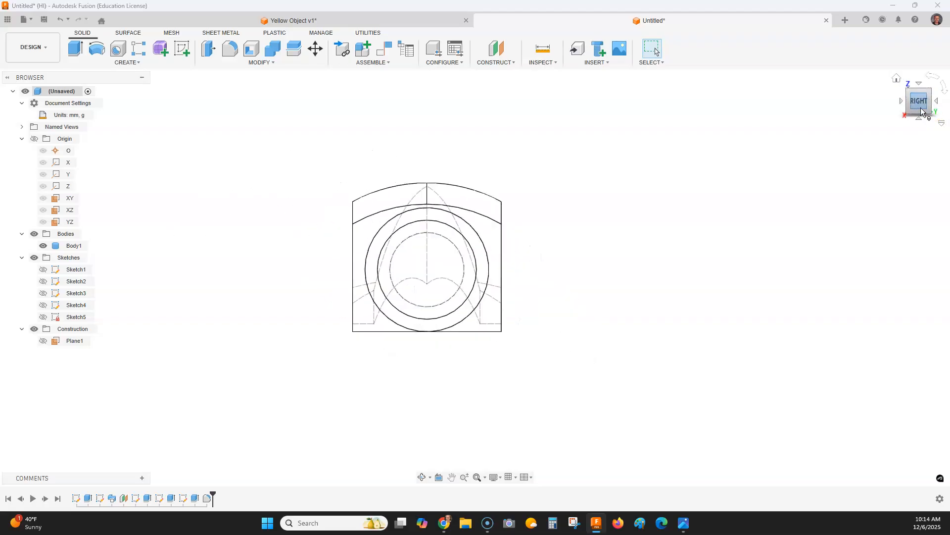
key("alt+Tab")
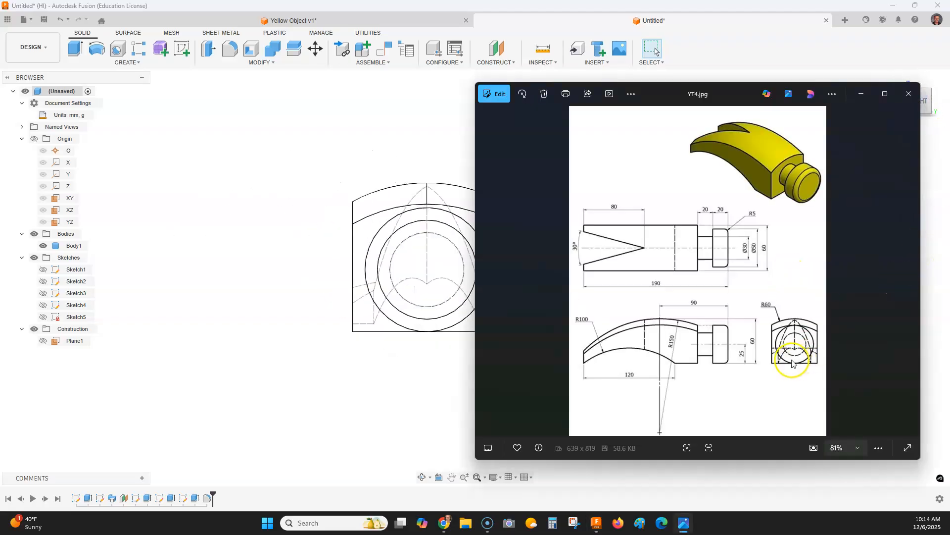
left_click(399, 139)
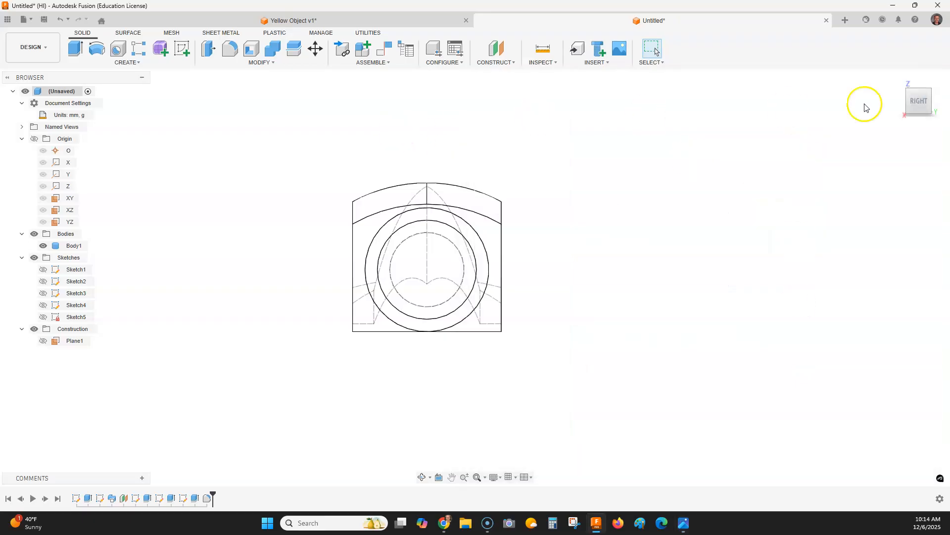
- View the wireframe hammer from the front and compare its outline and hidden edges with the front view in YT4.jpg
left_click(902, 101)
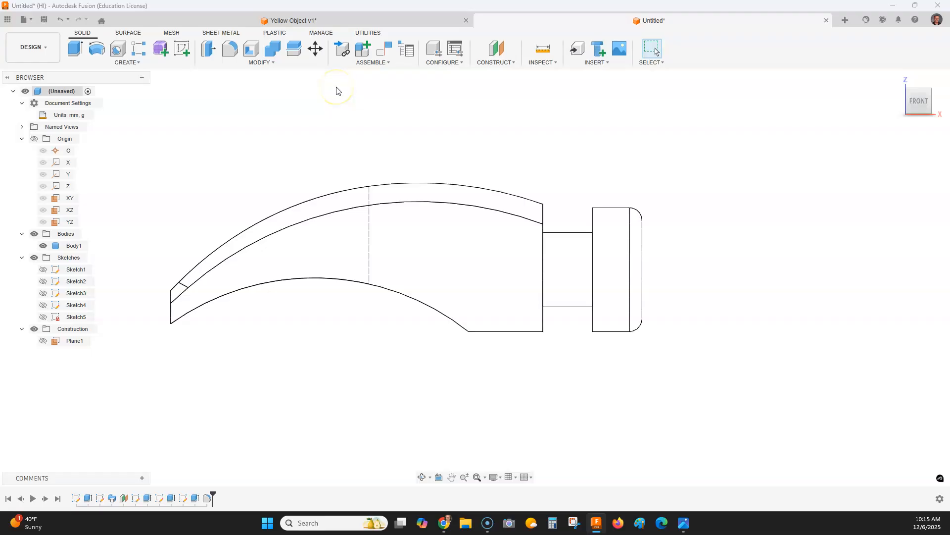
key("alt+Tab")
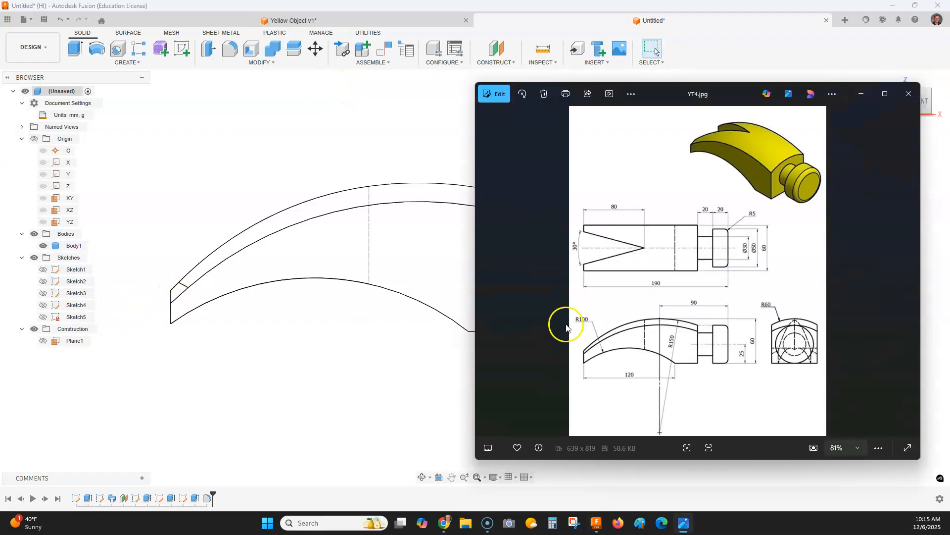
left_click(382, 148)
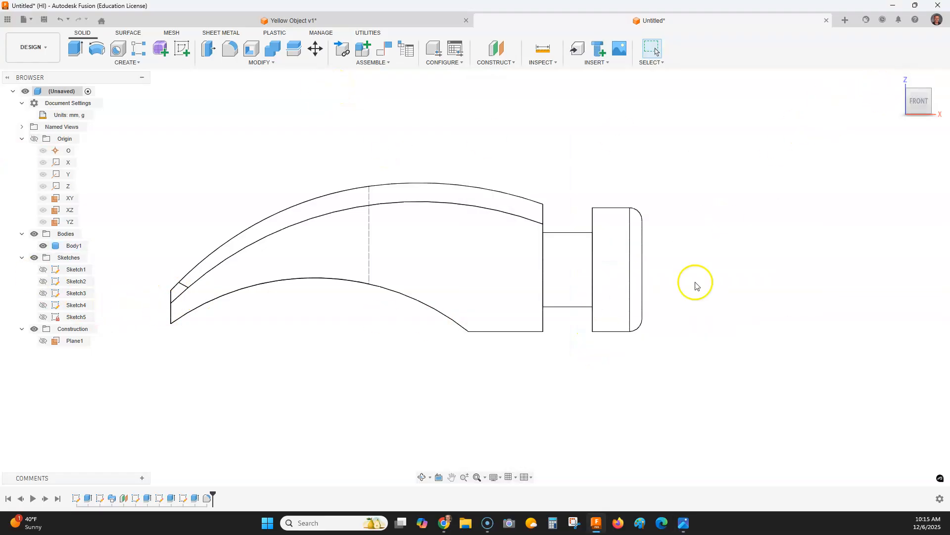
- Set the visual style back to Shaded and return the hammer to the home view
left_click(494, 476)
mouse_move(555, 395)
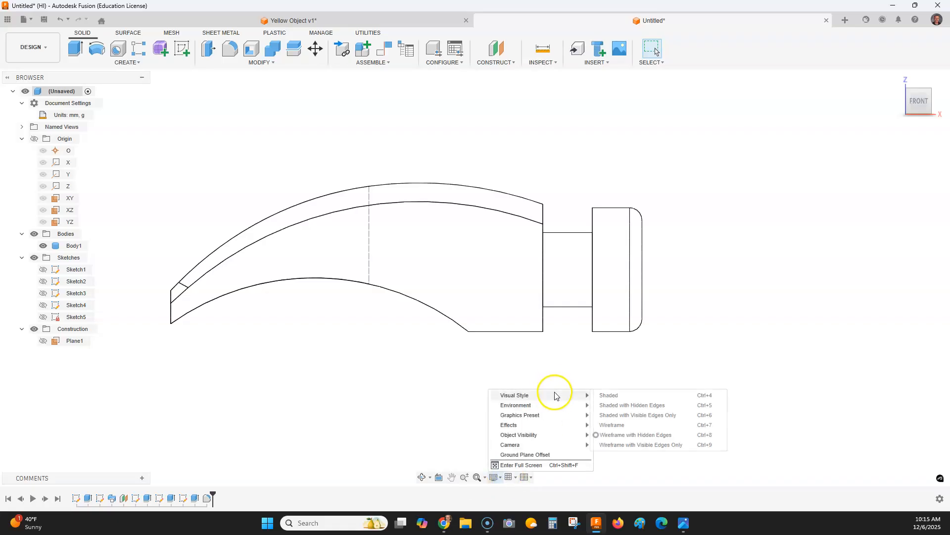
left_click(610, 395)
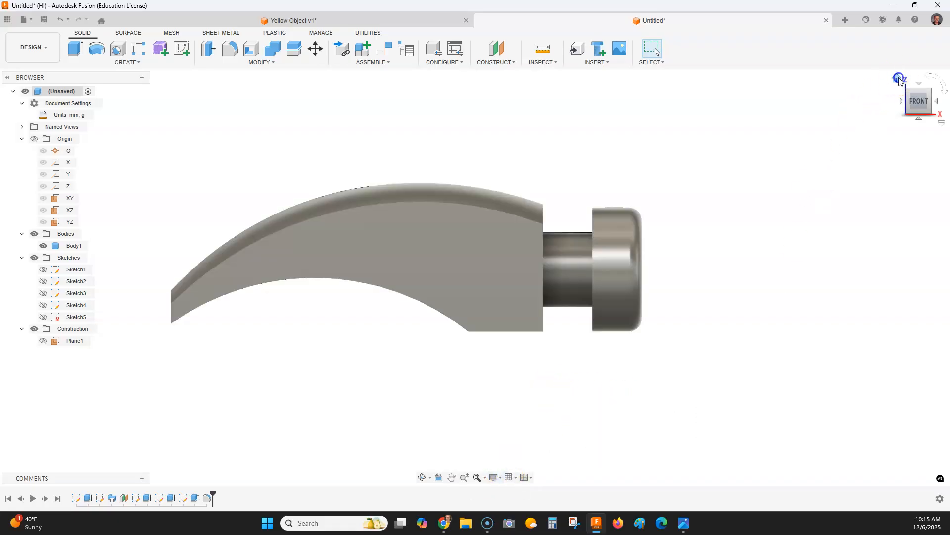
left_click(899, 79)
- Apply the Paint - Enamel Glossy (Yellow) appearance to the whole hammer body
left_click(273, 63)
left_click(210, 281)
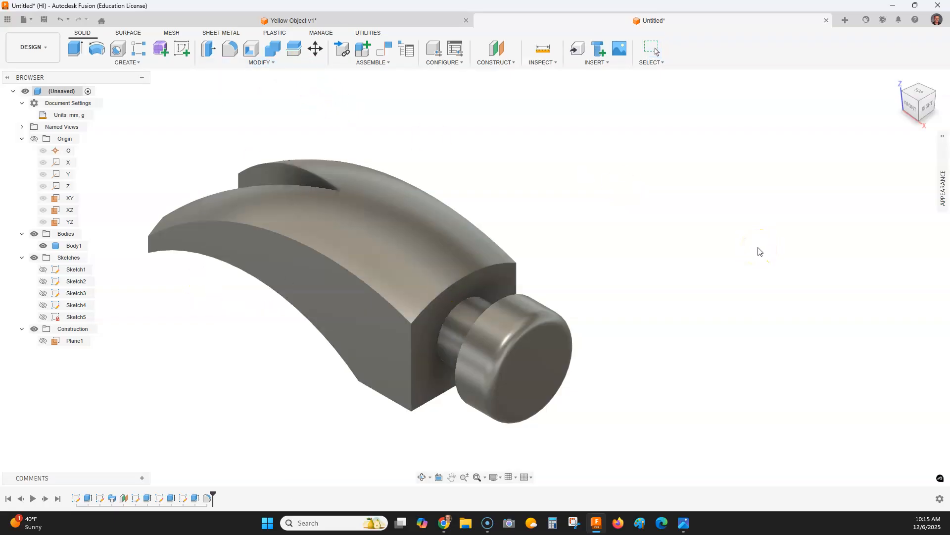
left_click(943, 133)
scroll(765, 352, "up", 5)
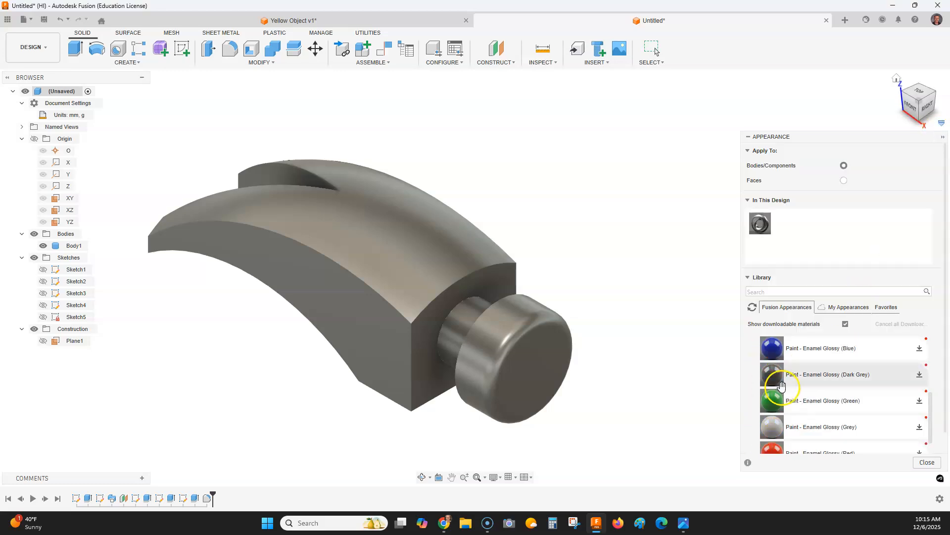
scroll(810, 389, "up", 3)
scroll(777, 358, "down", 4)
scroll(775, 363, "down", 5)
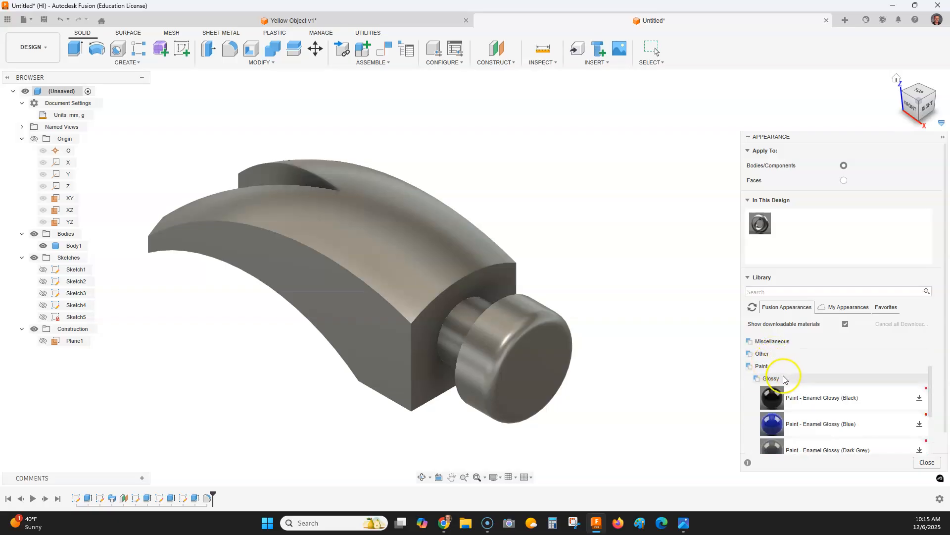
left_click_drag(819, 402, 484, 272)
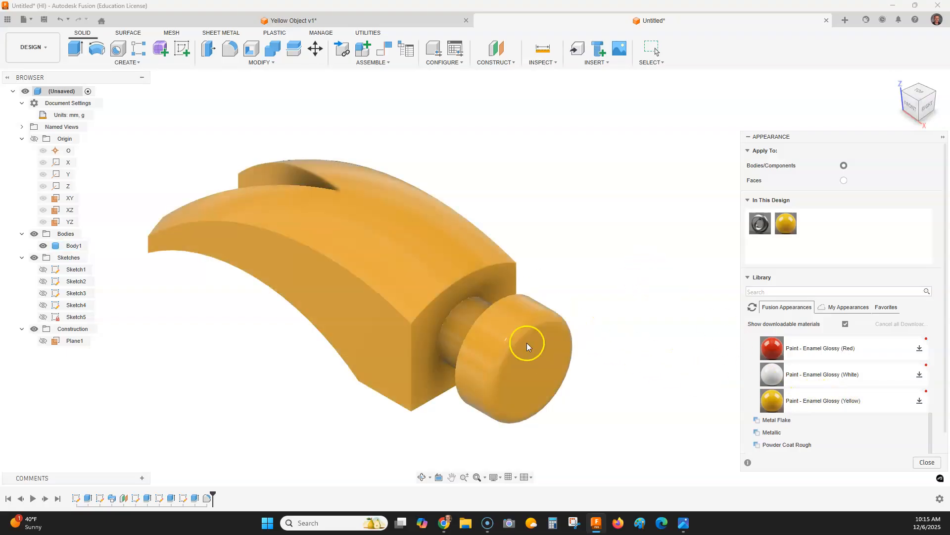
middle_click_drag(600, 271, 618, 250)
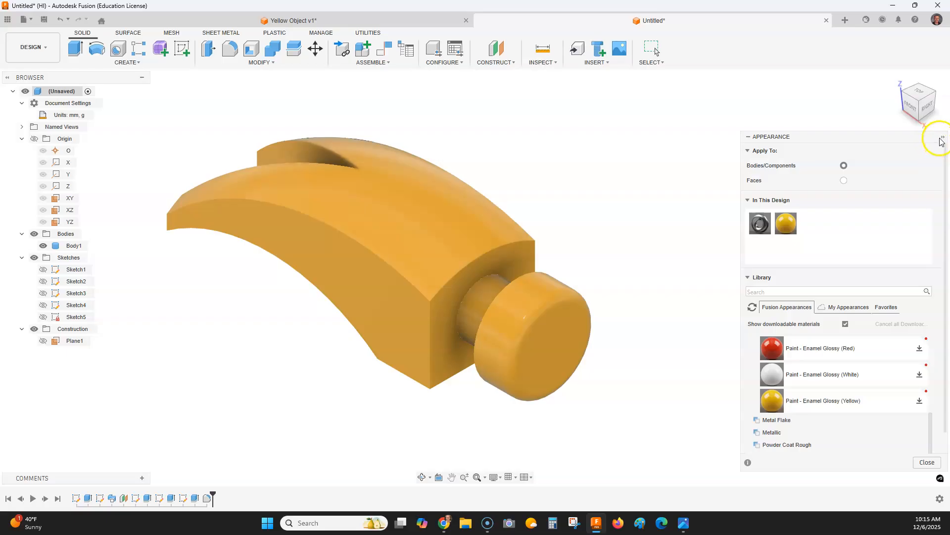
left_click(942, 139)
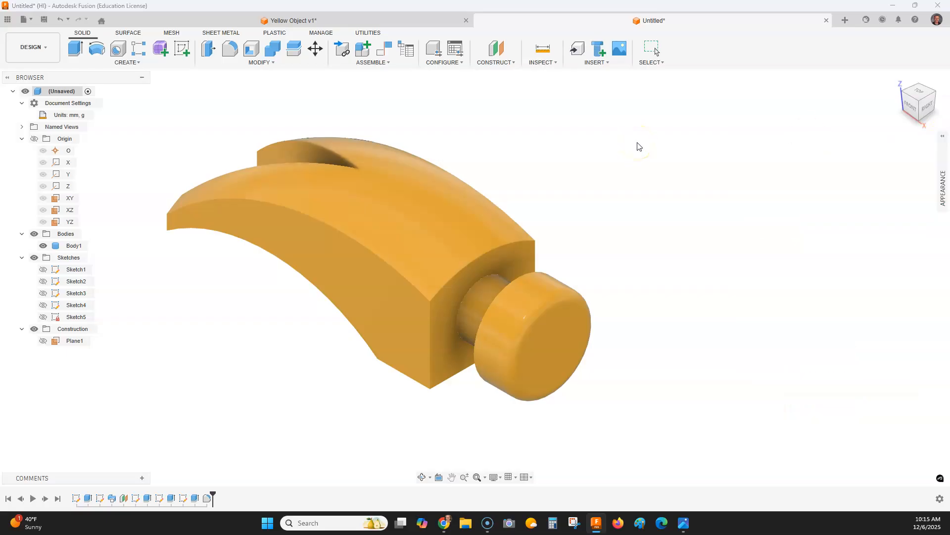
- Compare the yellow hammer head with the isometric picture in YT4.jpg and inspect the finished model
key("alt+Tab")
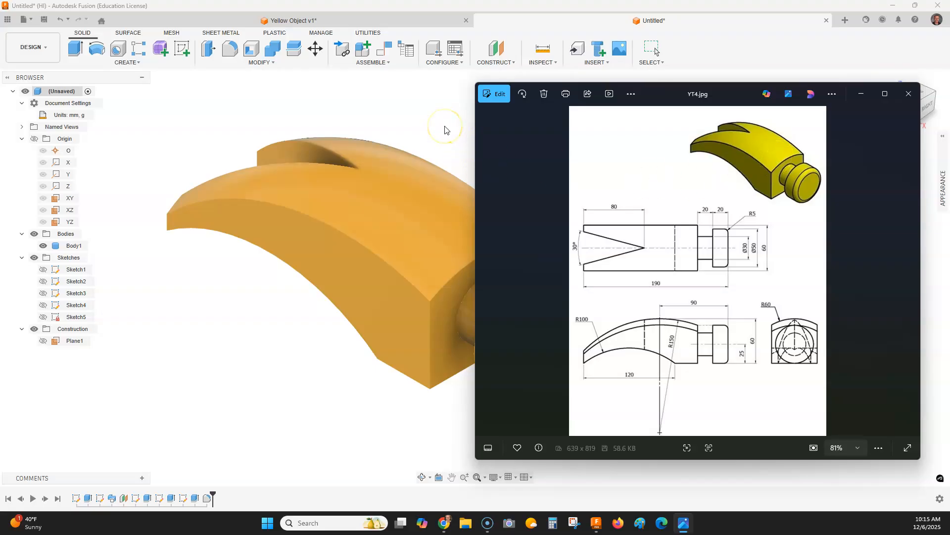
left_click(429, 113)
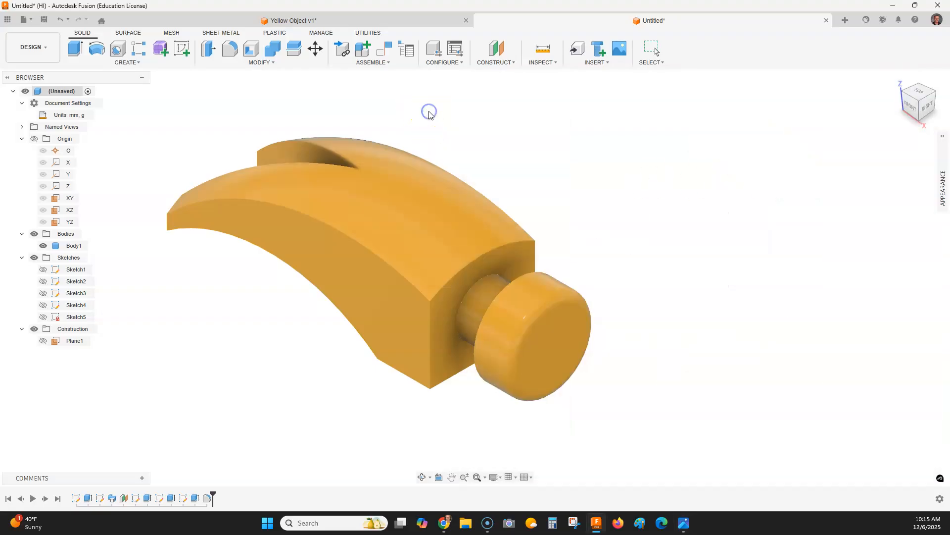
middle_click_drag(565, 156, 637, 163)
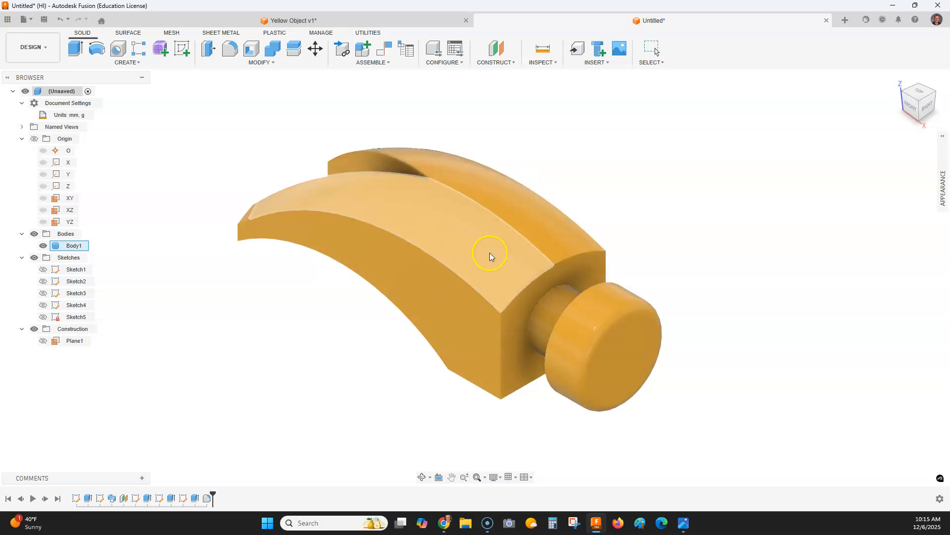
mouse_move(738, 259)
middle_mouse_down("shift")
mouse_move(707, 233)
mouse_move(721, 249)
middle_mouse_up("shift")
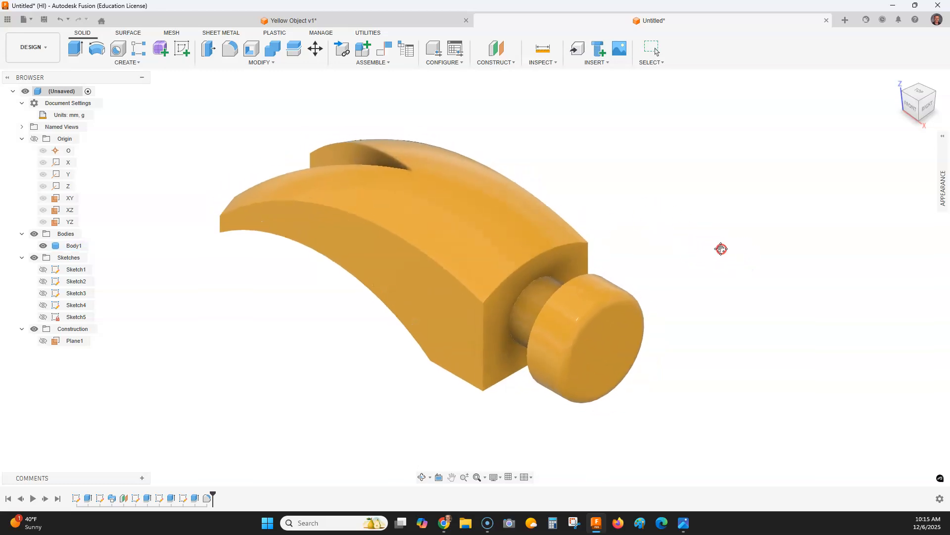